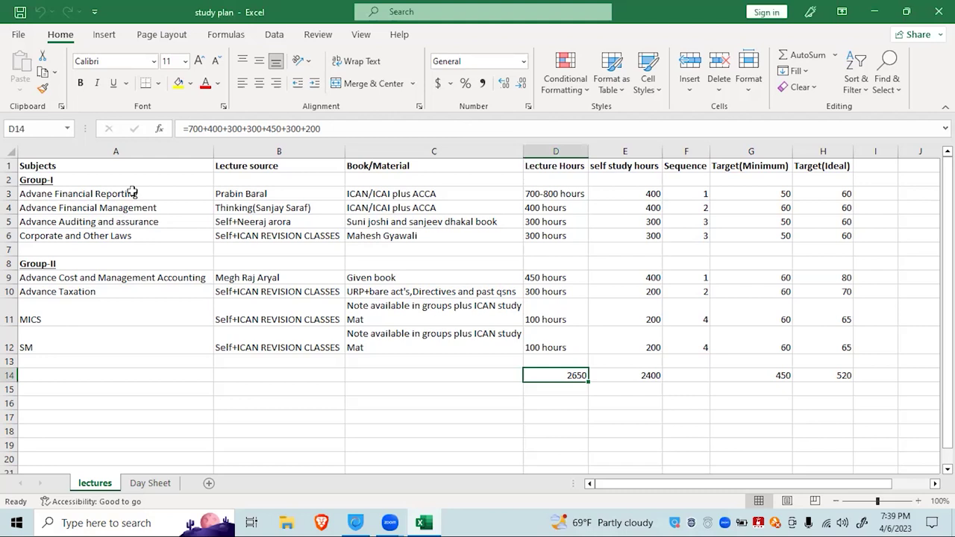
# - Look over the Group-I subjects in the Subjects column, down to the Group-II heading
pyautogui.click(131, 192)
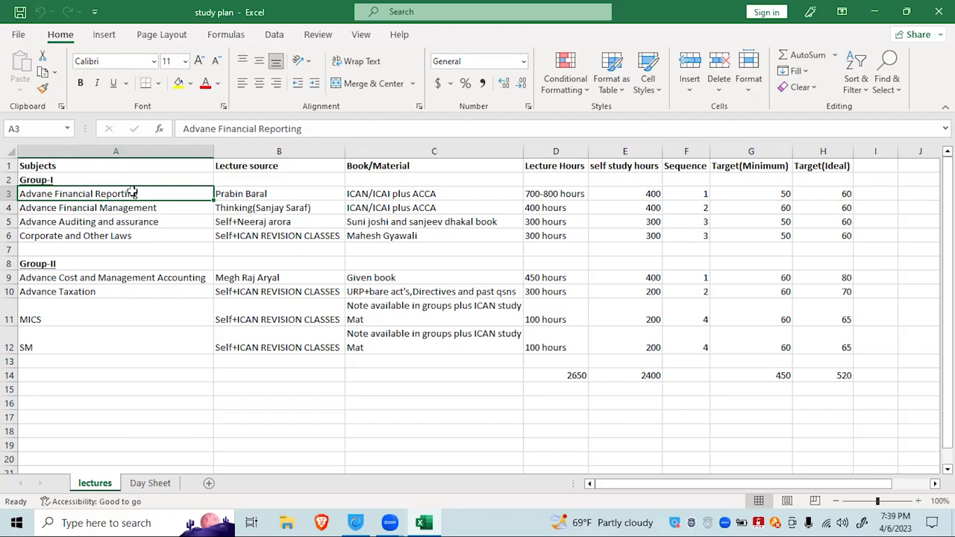
pyautogui.click(88, 181)
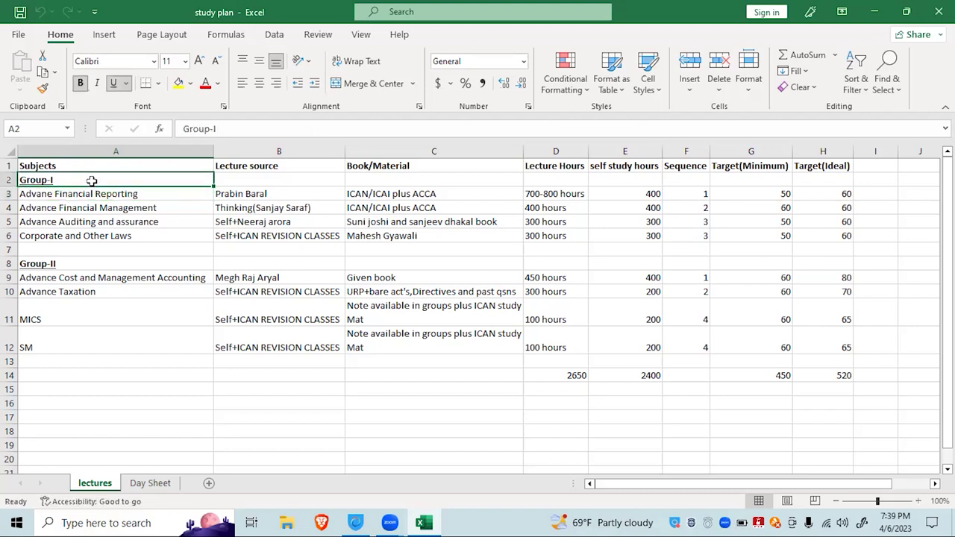
pyautogui.press('Down')
pyautogui.press('Down')
pyautogui.press('Down')
pyautogui.press('Down')
pyautogui.press('Down')
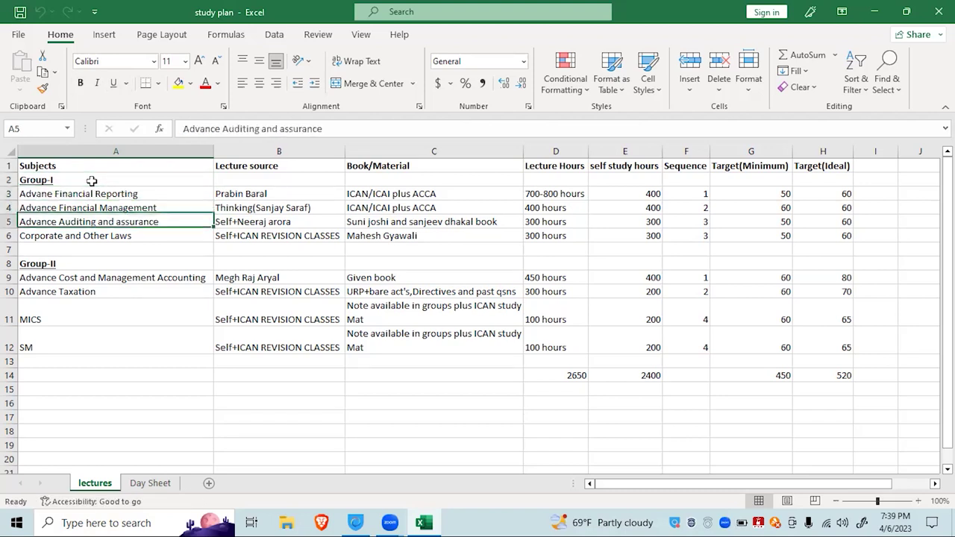
pyautogui.press('Down')
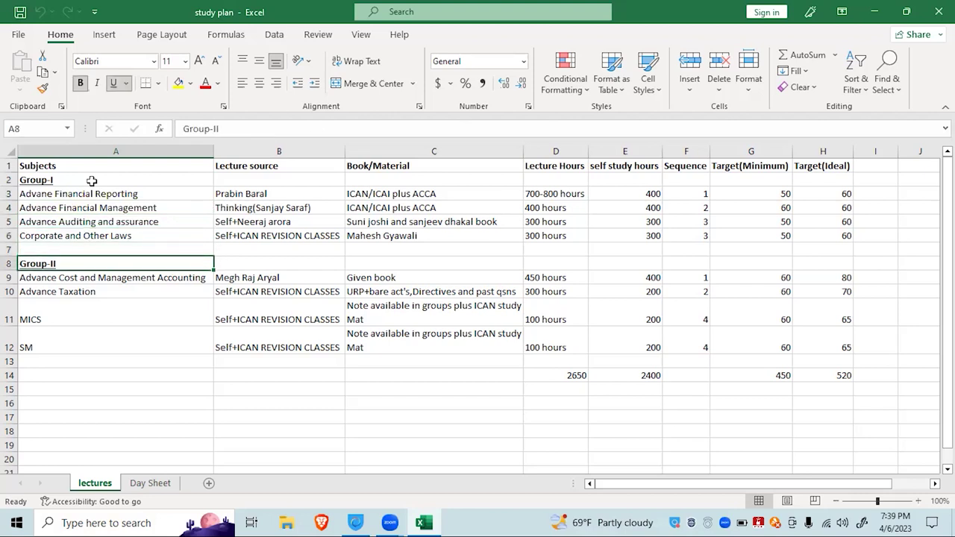
pyautogui.press('Up')
pyautogui.press('Up')
pyautogui.press('Up')
pyautogui.press('Up')
pyautogui.press('Up')
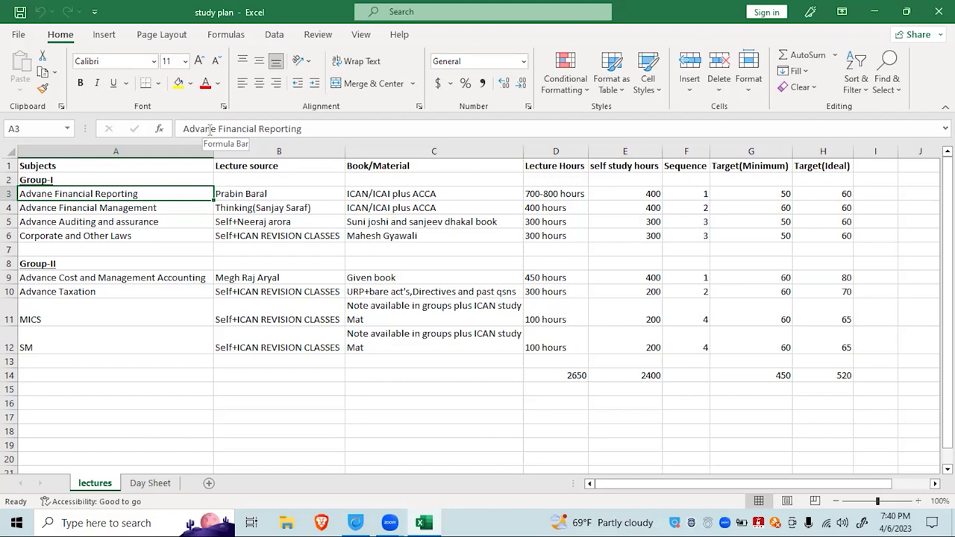
# - Go through the subjects of both groups one by one, from Advane Financial Reporting to SM
pyautogui.press('Down')
pyautogui.press('Up')
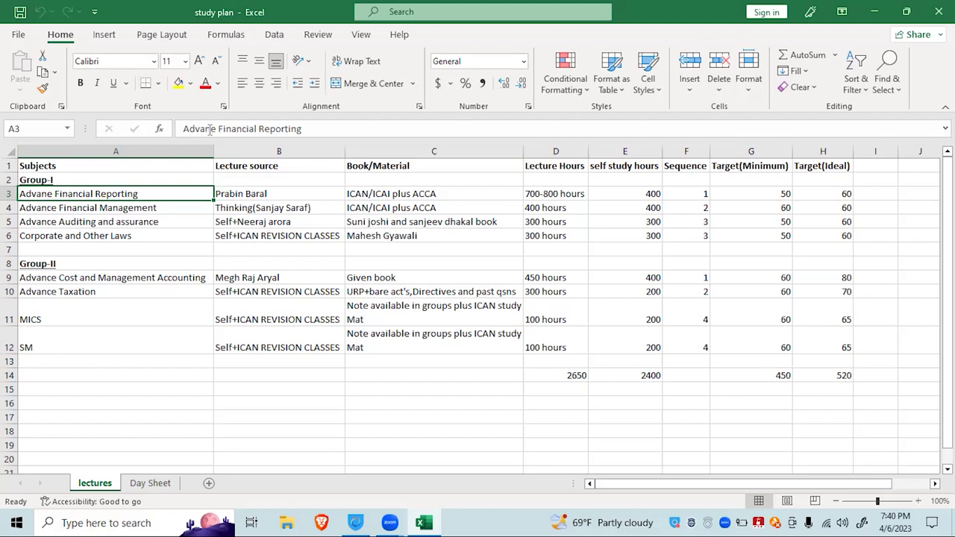
pyautogui.press('Down')
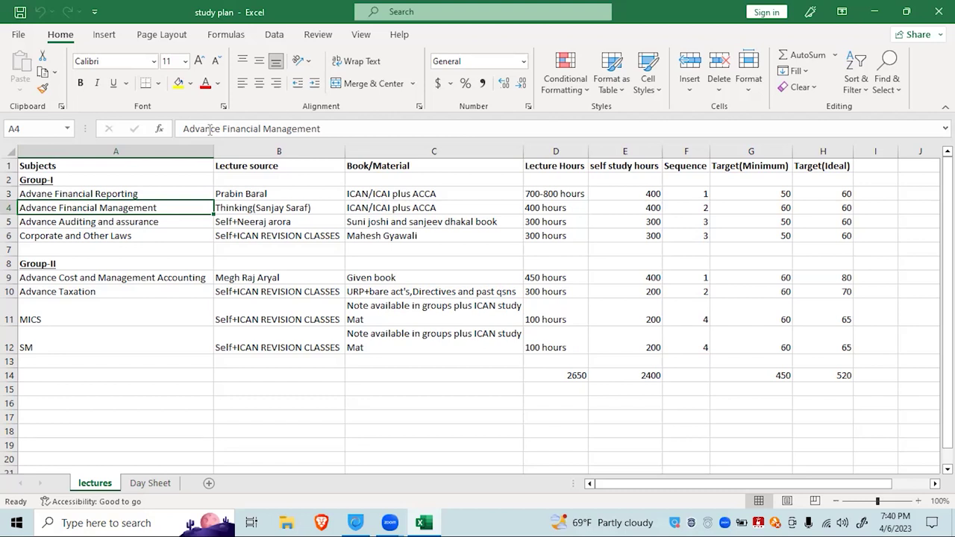
pyautogui.press('Down')
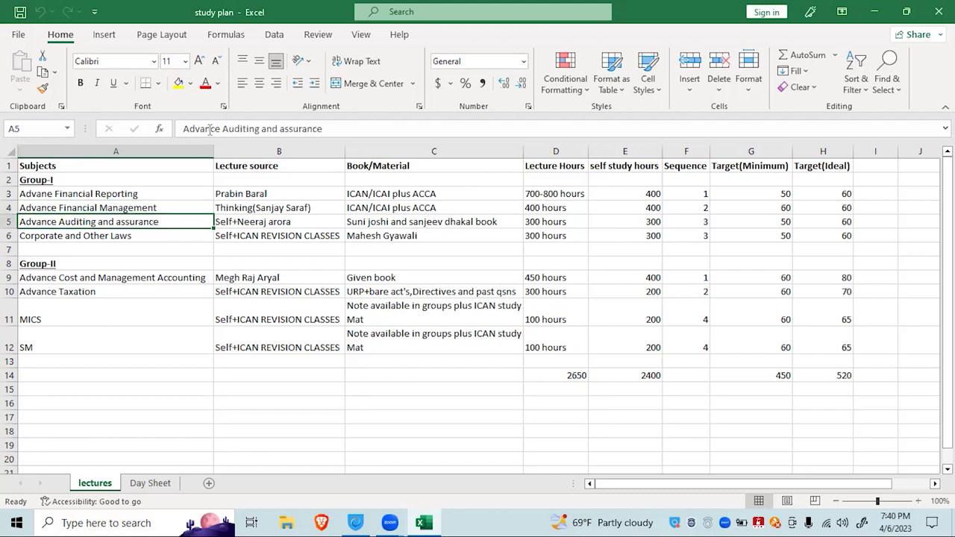
pyautogui.press('Down')
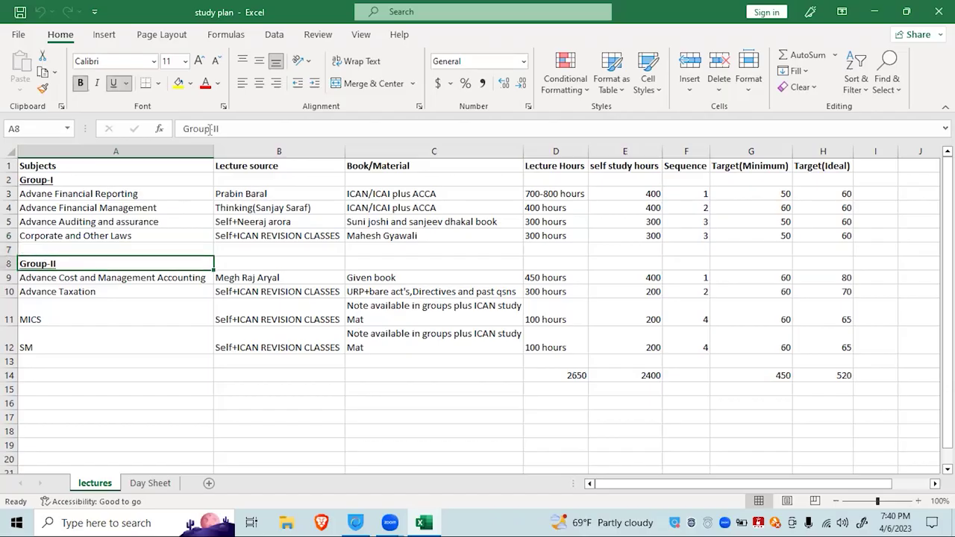
pyautogui.press('Down')
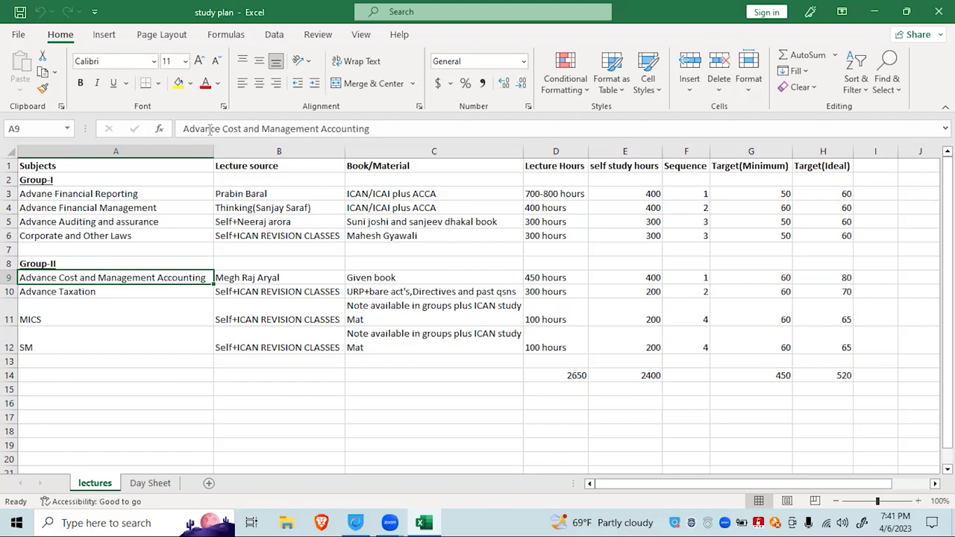
pyautogui.press('Down')
pyautogui.press('Down')
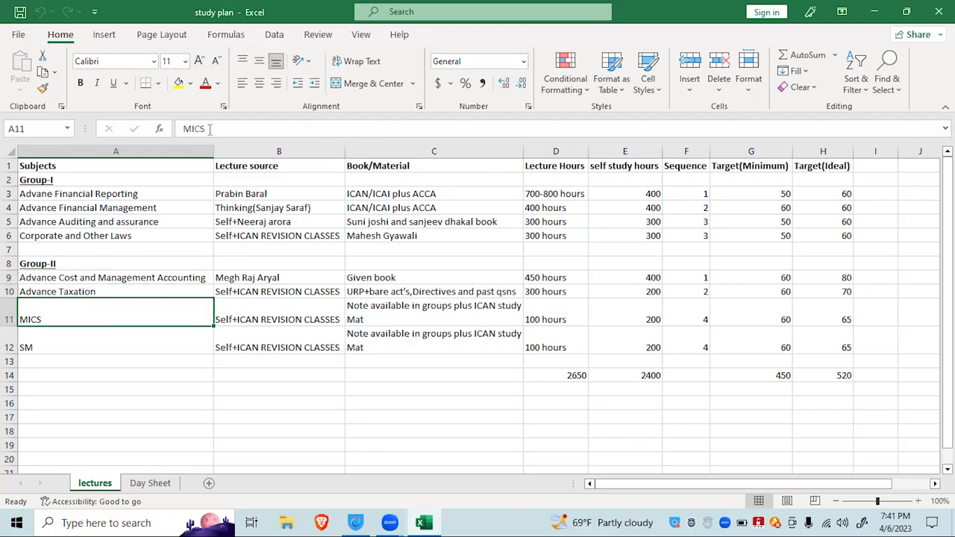
pyautogui.press('Down')
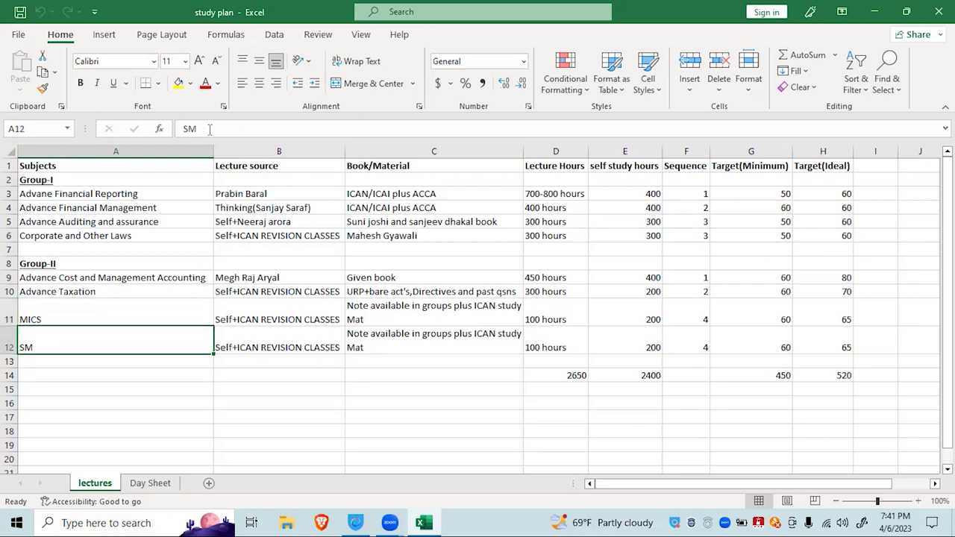
pyautogui.press('Up')
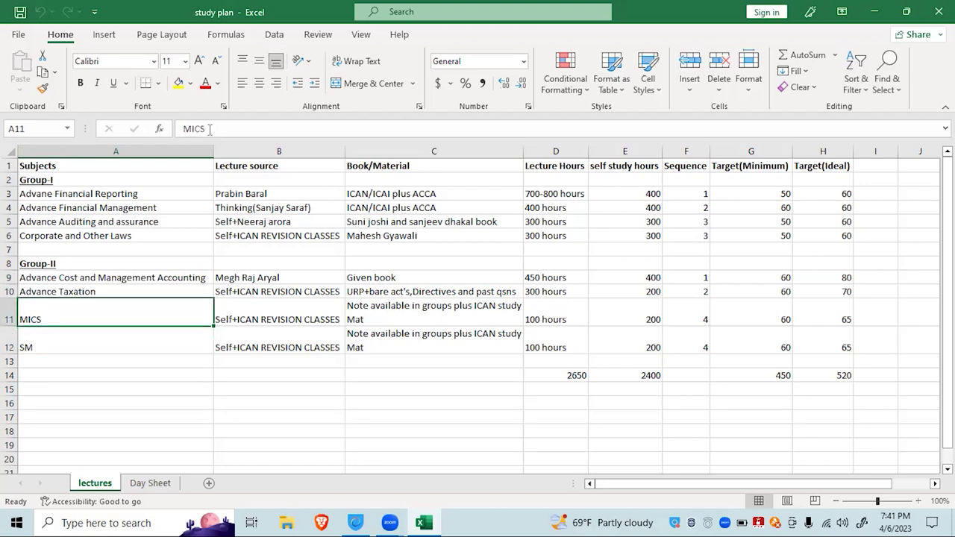
pyautogui.press('Down')
# - Return to Advane Financial Reporting and examine its lecture source, book/material and lecture hours
pyautogui.press('Up')
pyautogui.press('Up')
pyautogui.press('Up')
pyautogui.press('Up')
pyautogui.press('Up')
pyautogui.press('Up')
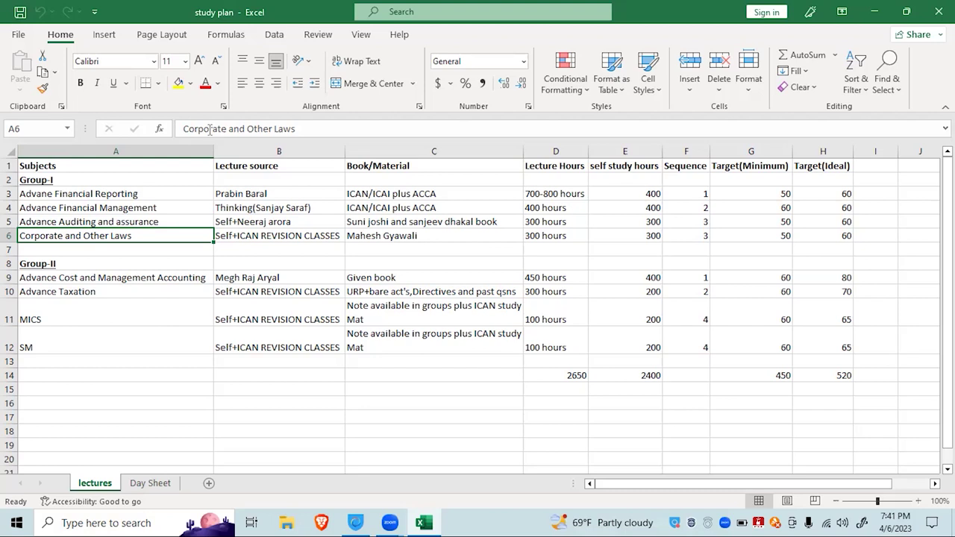
pyautogui.press('Up')
pyautogui.press('Up')
pyautogui.press('Up')
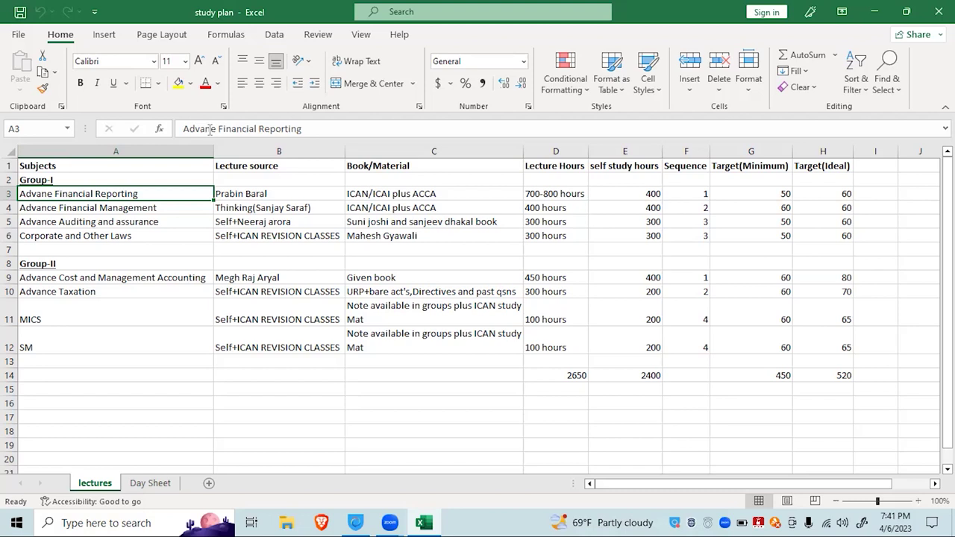
pyautogui.press('Right')
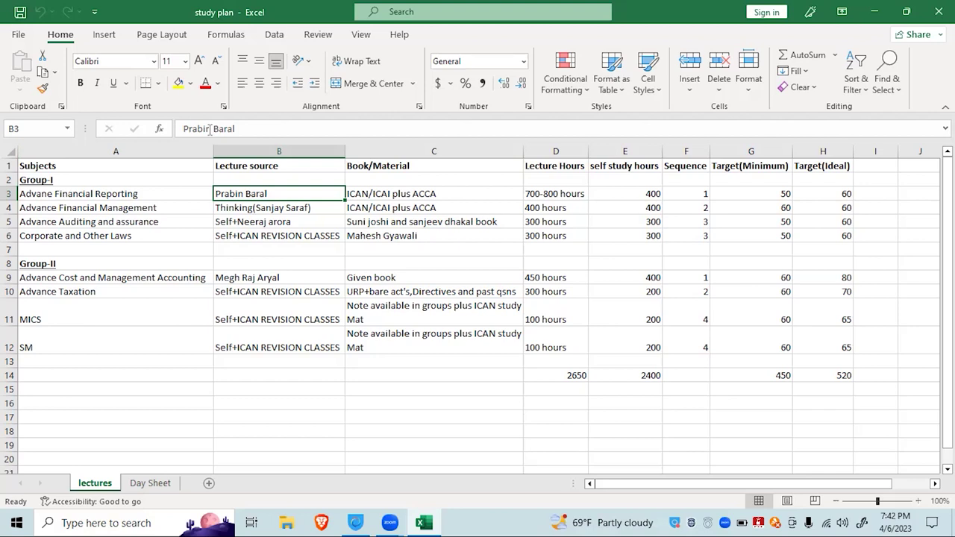
pyautogui.press('Up')
pyautogui.press('Up')
pyautogui.press('Down')
pyautogui.press('Down')
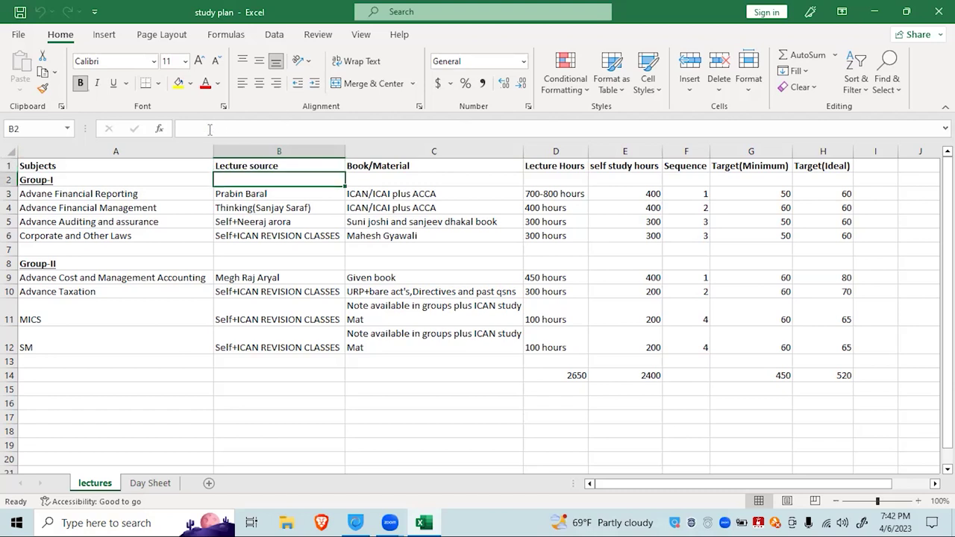
pyautogui.press('Right')
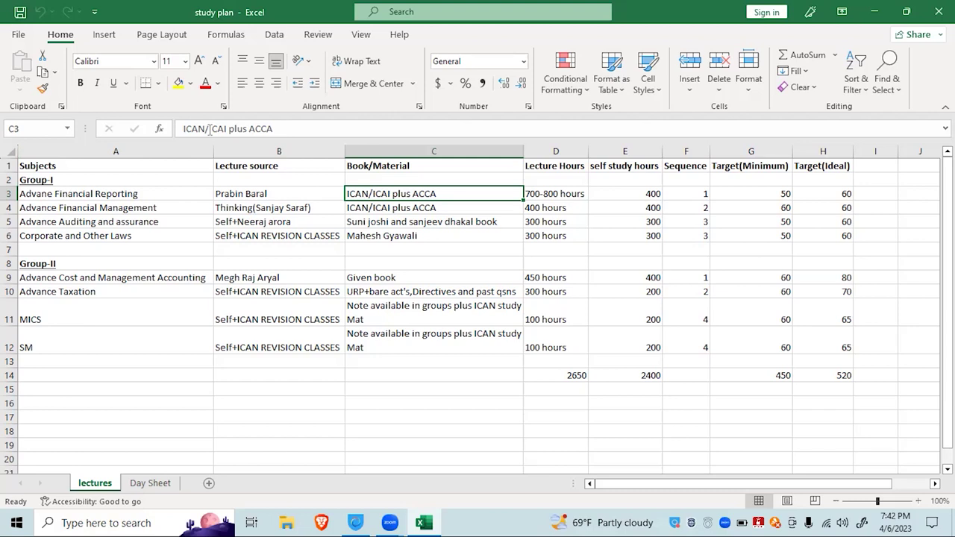
pyautogui.press('Right')
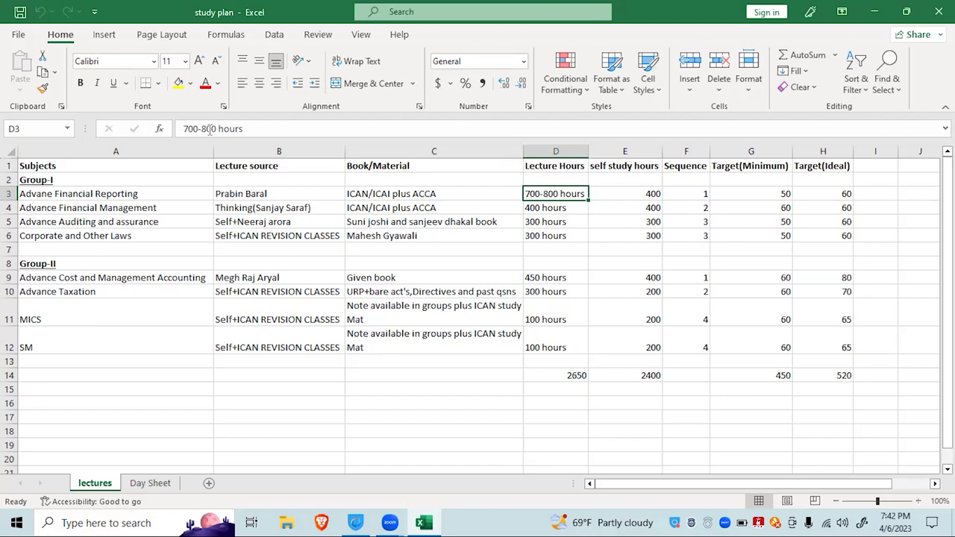
# - Compare the lecture hours with the self study hours for Advane Financial Reporting
pyautogui.press('Right')
pyautogui.press('Left')
pyautogui.press('Right')
pyautogui.press('Left')
pyautogui.press('Right')
pyautogui.press('Left')
pyautogui.press('Right')
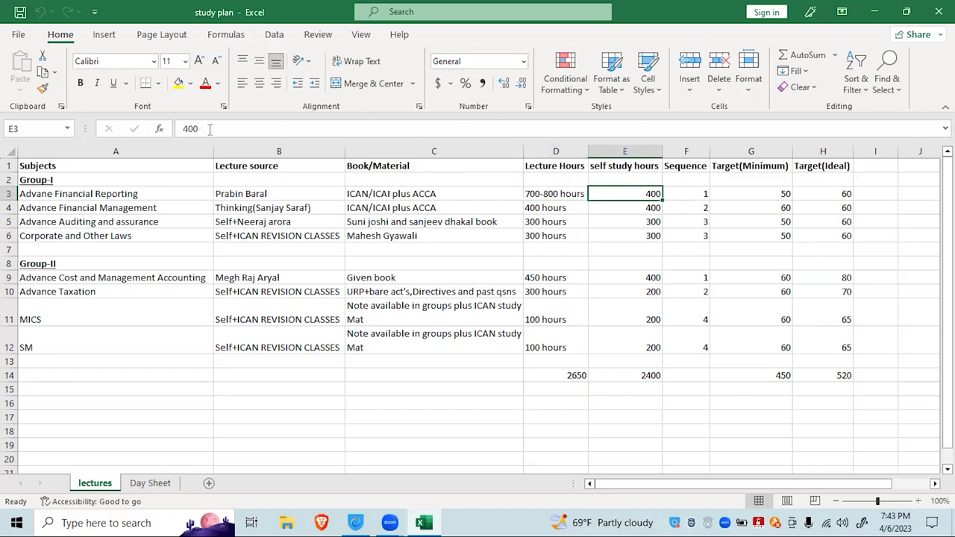
pyautogui.press('Left')
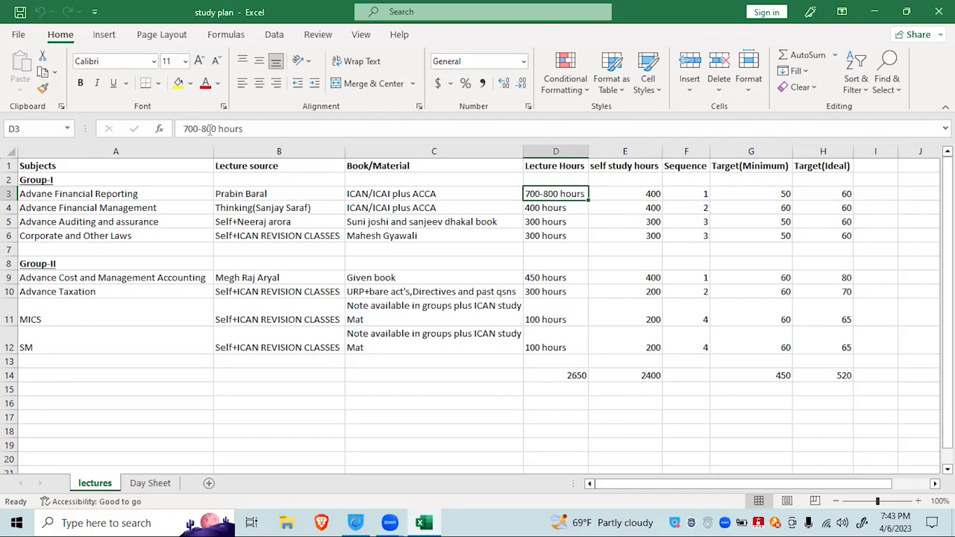
pyautogui.press('Right')
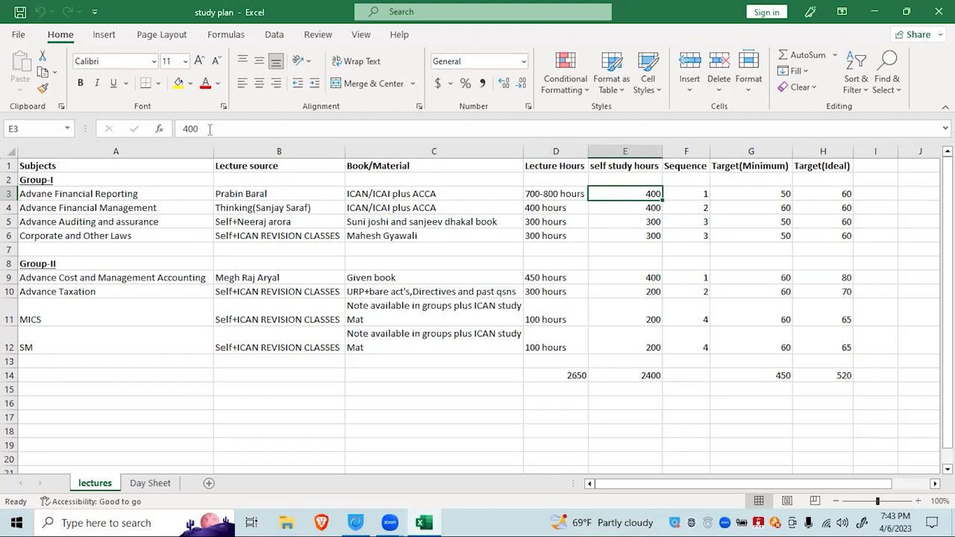
# - Examine the Advance Financial Management row: its lecture source, book/material, lecture hours and self study hours
pyautogui.press('Left')
pyautogui.press('Left')
pyautogui.press('Left')
pyautogui.press('Left')
pyautogui.press('Down')
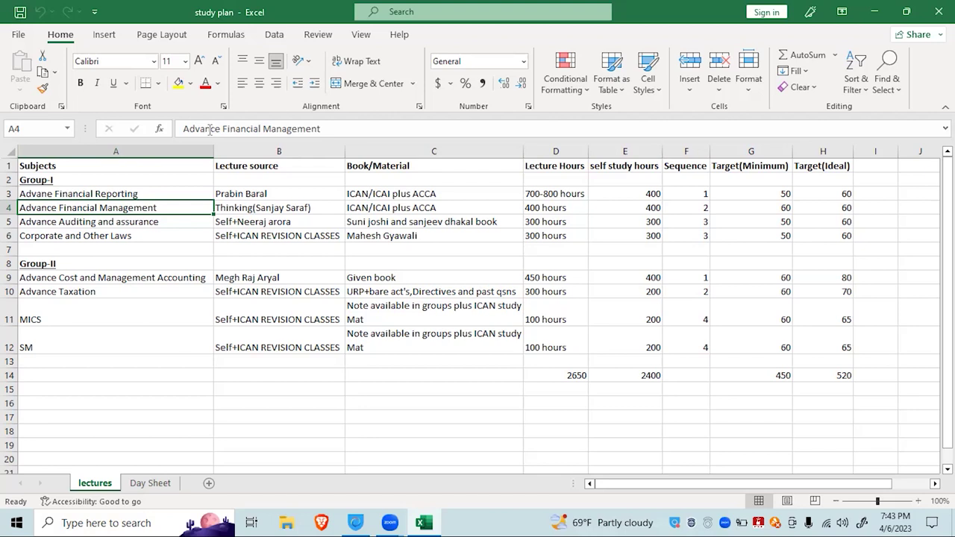
pyautogui.press('Right')
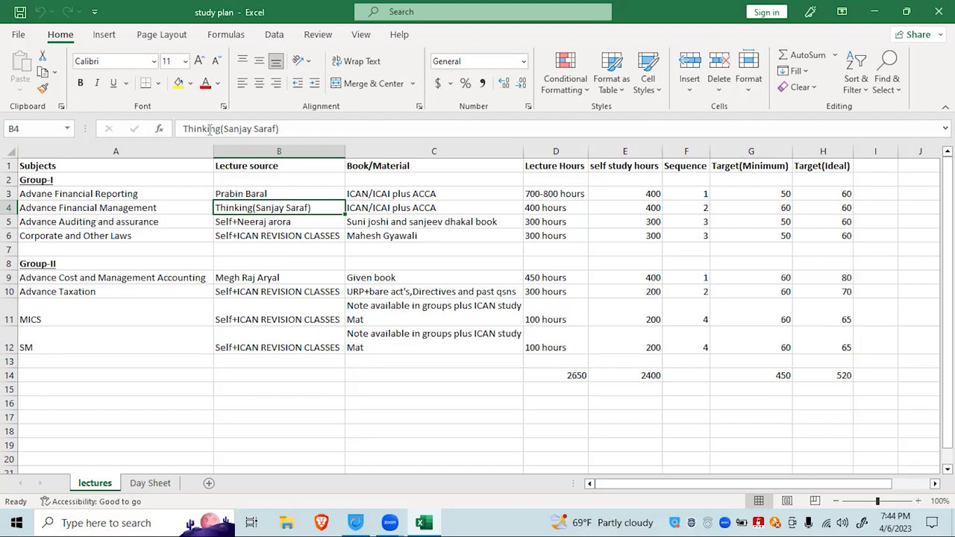
pyautogui.press('Right')
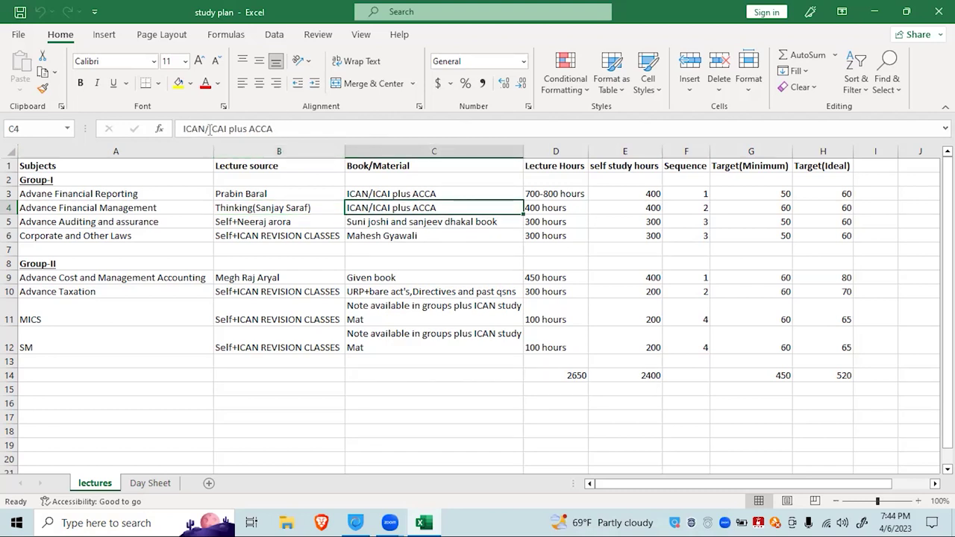
pyautogui.press('Right')
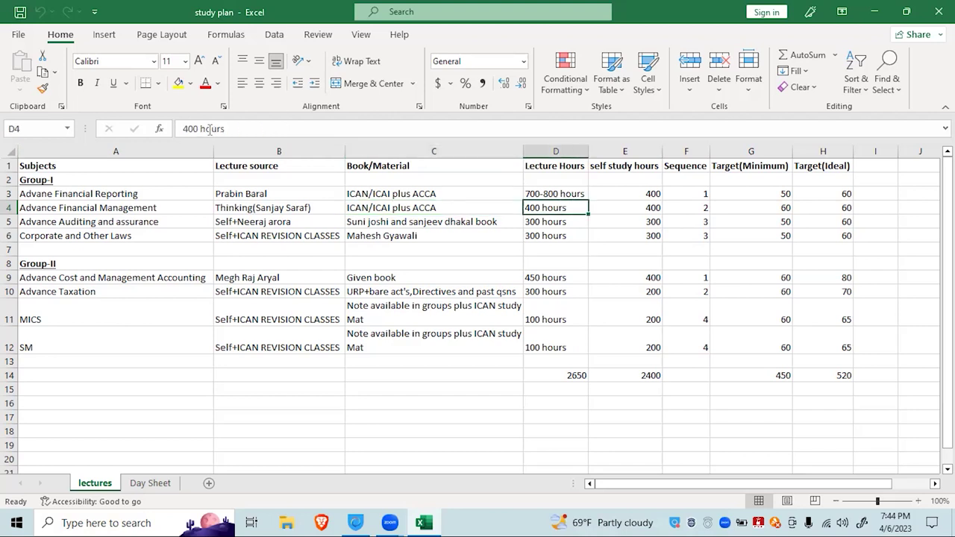
pyautogui.press('Right')
pyautogui.press('Left')
pyautogui.press('Left')
pyautogui.press('Left')
pyautogui.press('Left')
pyautogui.press('Right')
pyautogui.press('Right')
pyautogui.press('Right')
pyautogui.press('Right')
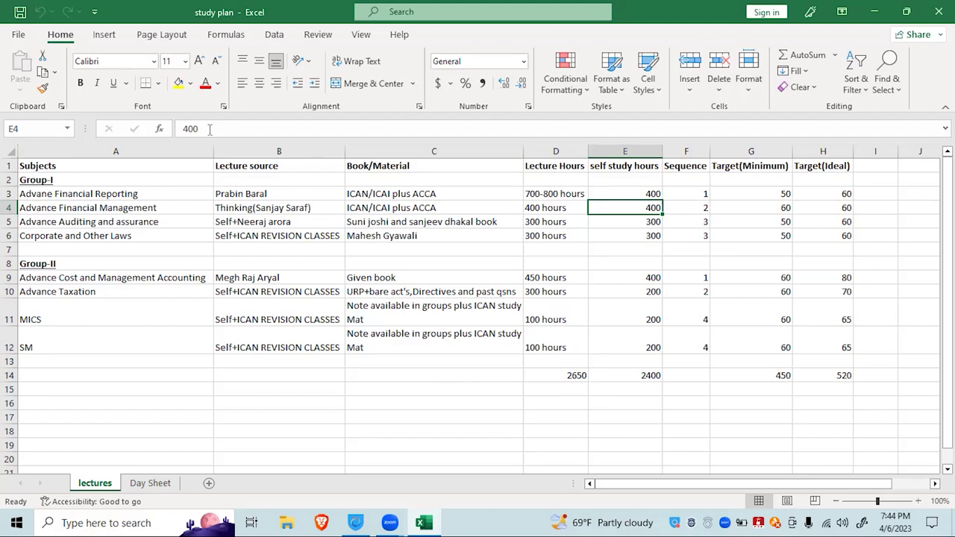
pyautogui.press('Left')
pyautogui.press('Right')
# - Examine the Advance Auditing and assurance row from its lecture source through its self study hours
pyautogui.press('Left')
pyautogui.press('Left')
pyautogui.press('Left')
pyautogui.press('Left')
pyautogui.press('Down')
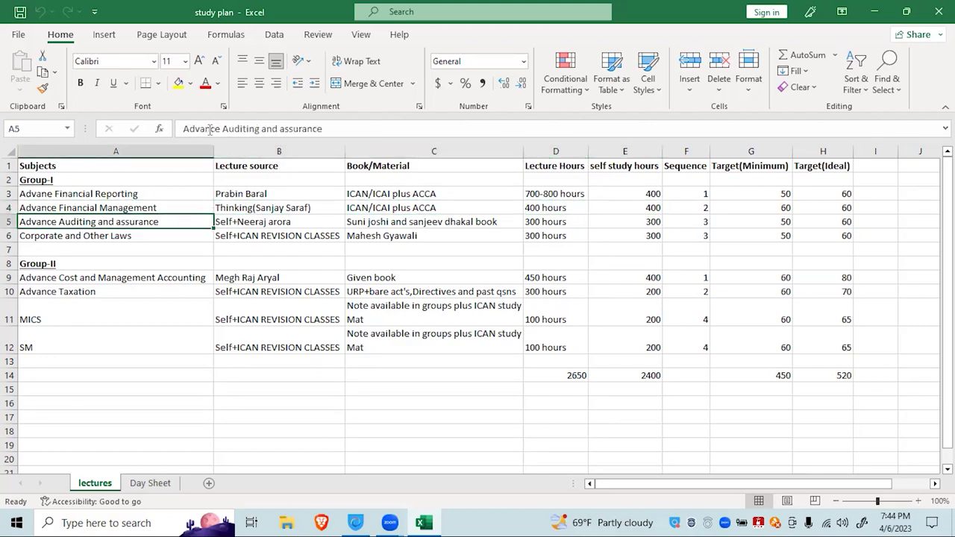
pyautogui.press('Right')
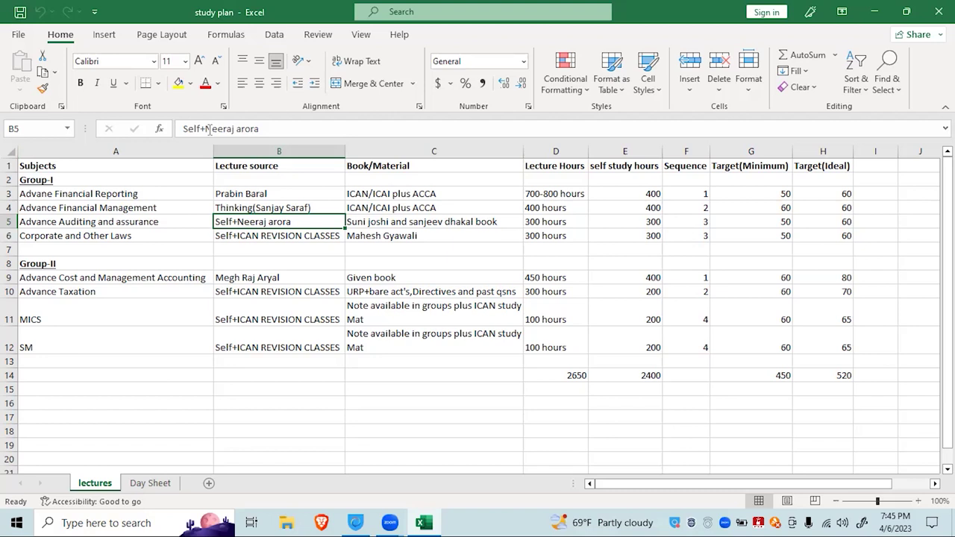
pyautogui.press('Right')
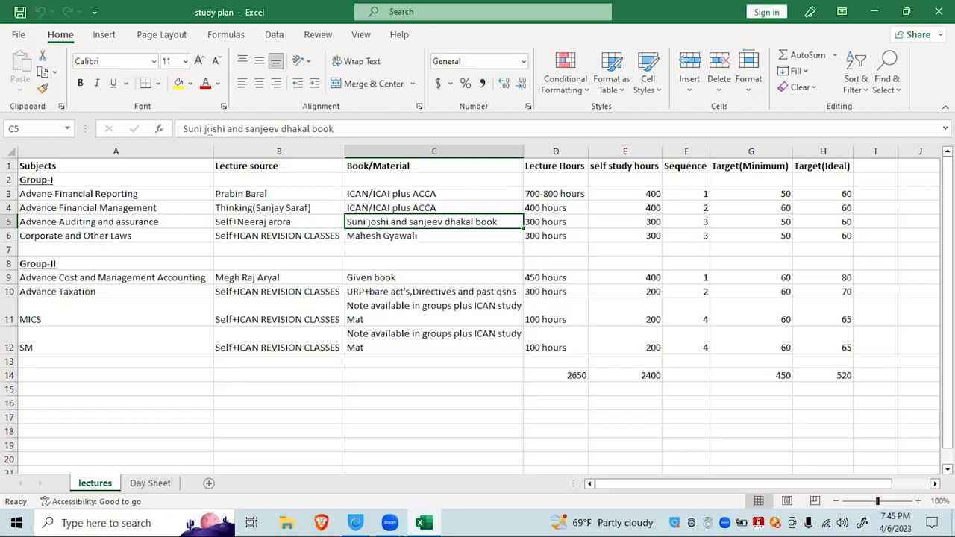
pyautogui.press('Right')
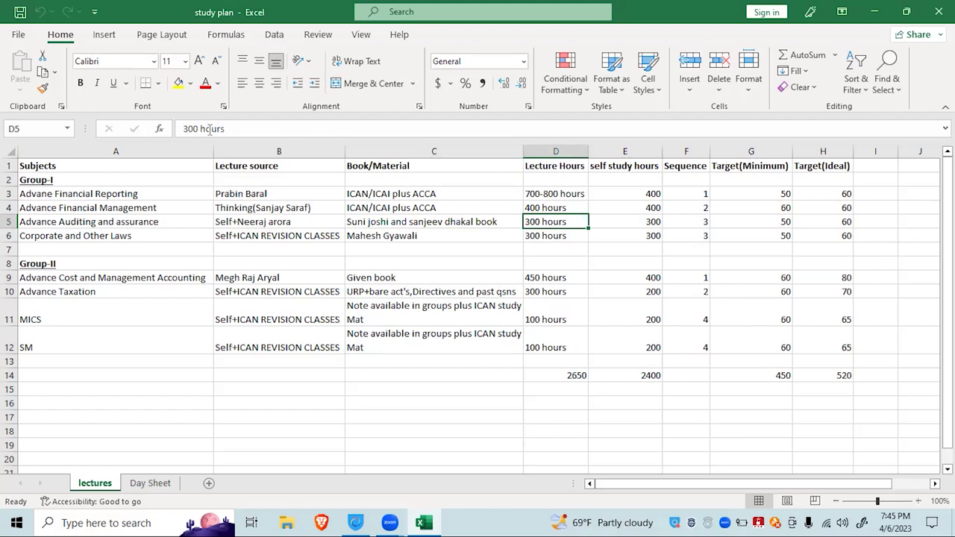
pyautogui.press('Right')
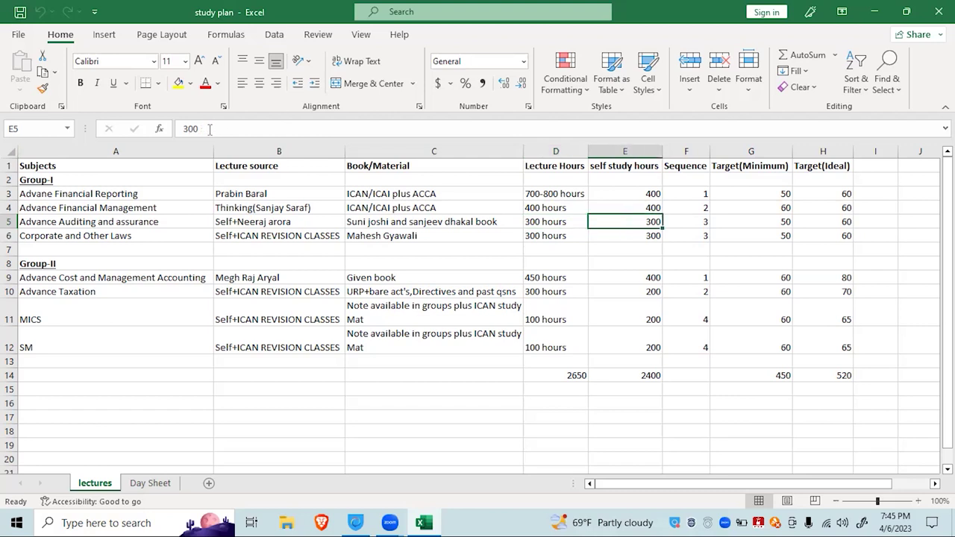
# - Examine the lecture source and book/material for Corporate and Other Laws
pyautogui.press('Down')
pyautogui.press('Left')
pyautogui.press('Left')
pyautogui.press('Left')
pyautogui.press('Left')
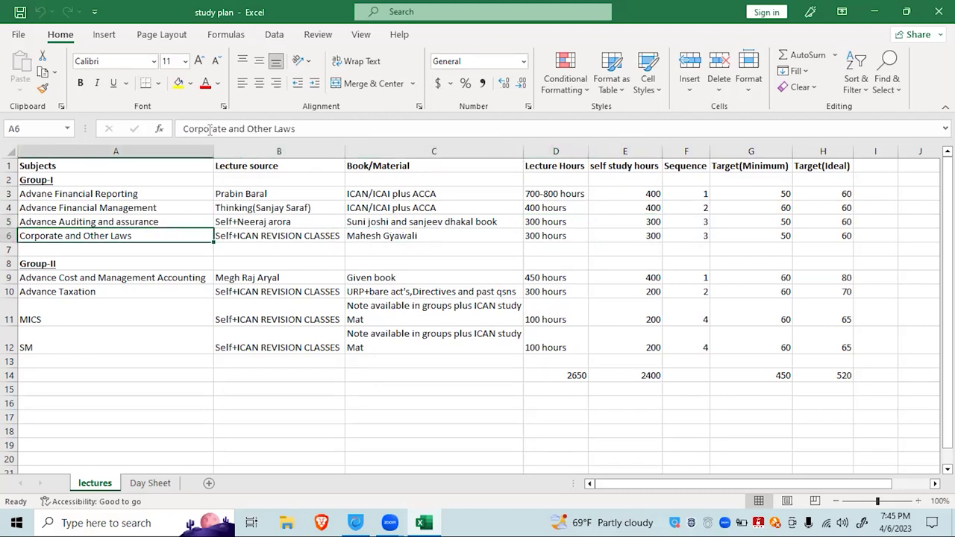
pyautogui.press('Right')
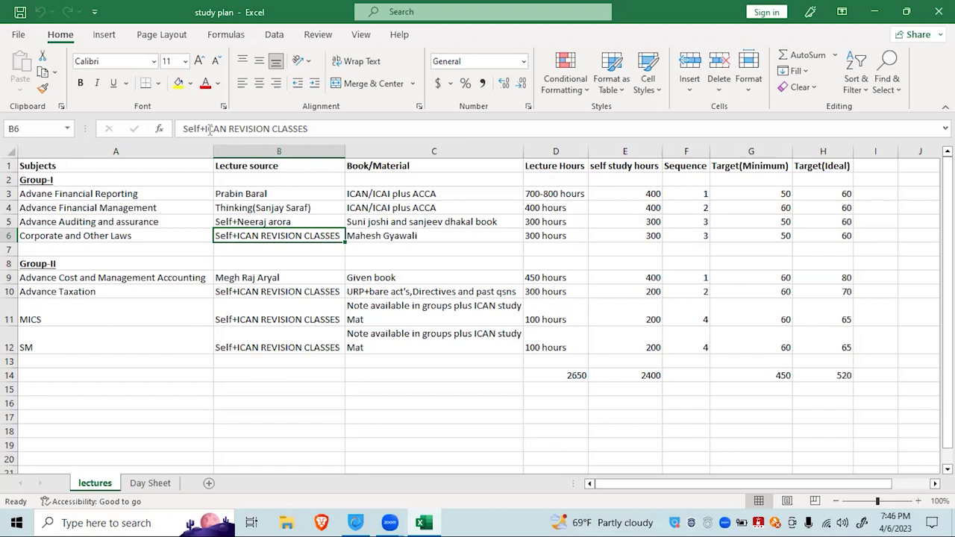
pyautogui.press('Down')
pyautogui.press('Up')
pyautogui.press('Right')
pyautogui.press('Down')
pyautogui.press('Up')
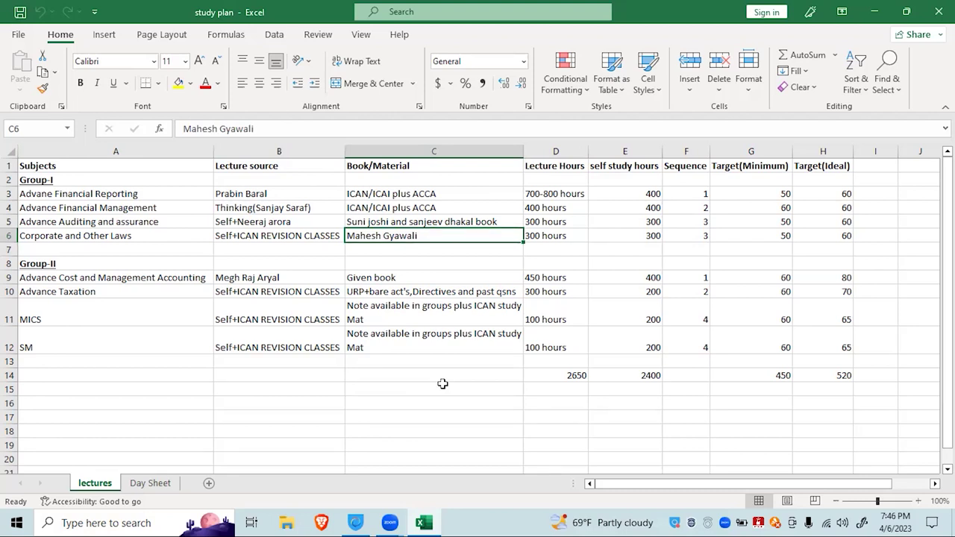
# - Examine the lecture hours and self study hours for Corporate and Other Laws
pyautogui.press('Down')
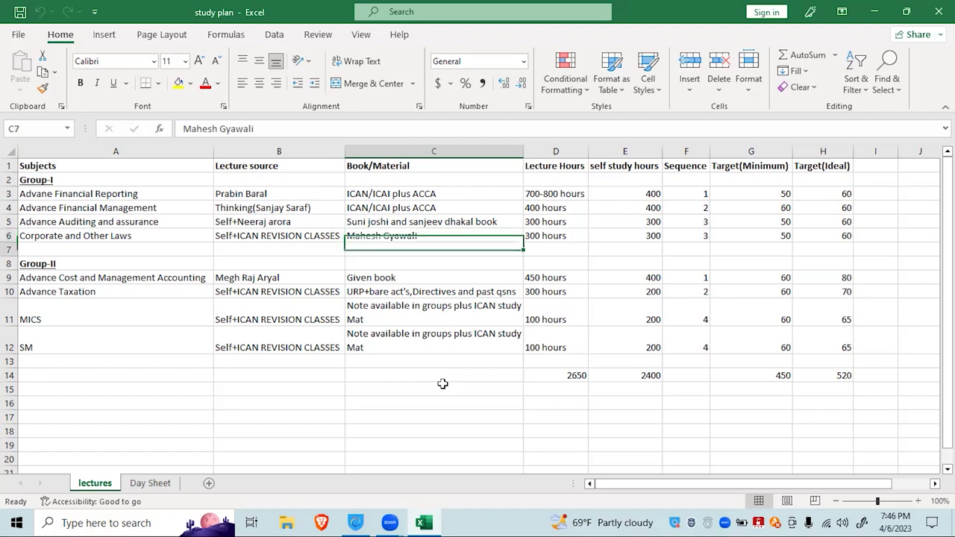
pyautogui.press('Right')
pyautogui.press('Up')
pyautogui.press('Right')
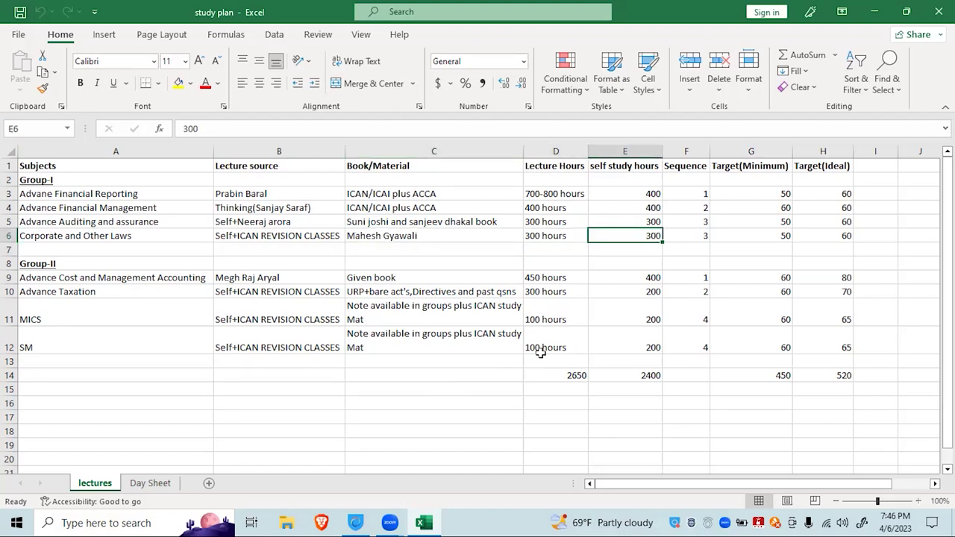
# - Go to Advance Cost and Management Accounting in Group-II and examine its lecture source and book/material
pyautogui.scroll(-3, 546, 311)
pyautogui.scroll(2, 546, 312)
pyautogui.scroll(1, 546, 312)
pyautogui.press('Down')
pyautogui.press('Left')
pyautogui.press('Left')
pyautogui.press('Left')
pyautogui.press('Down')
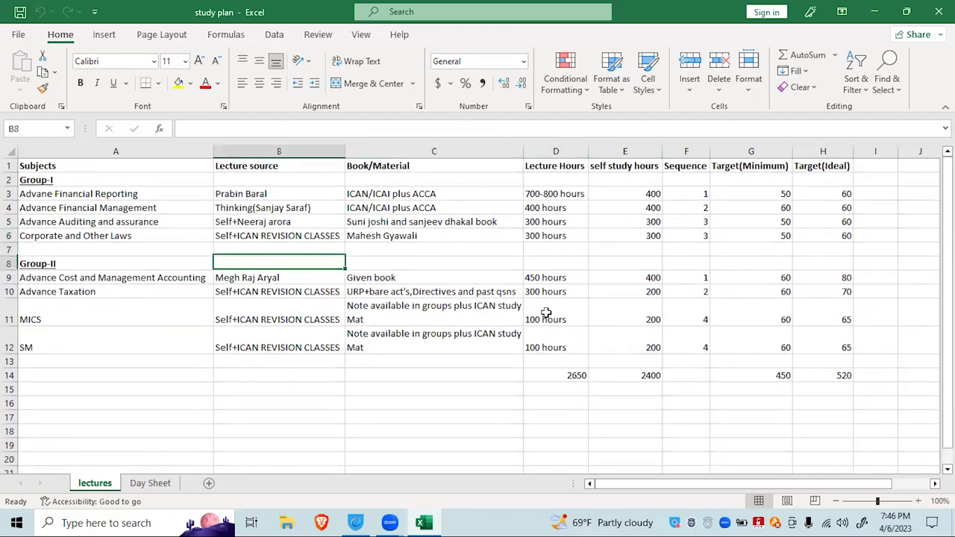
pyautogui.press('Left')
pyautogui.press('Down')
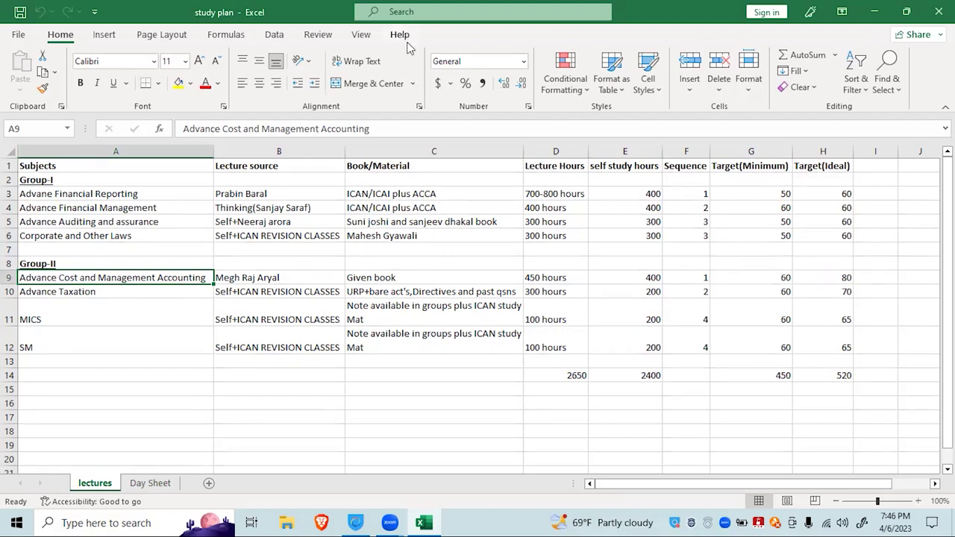
pyautogui.click(269, 278)
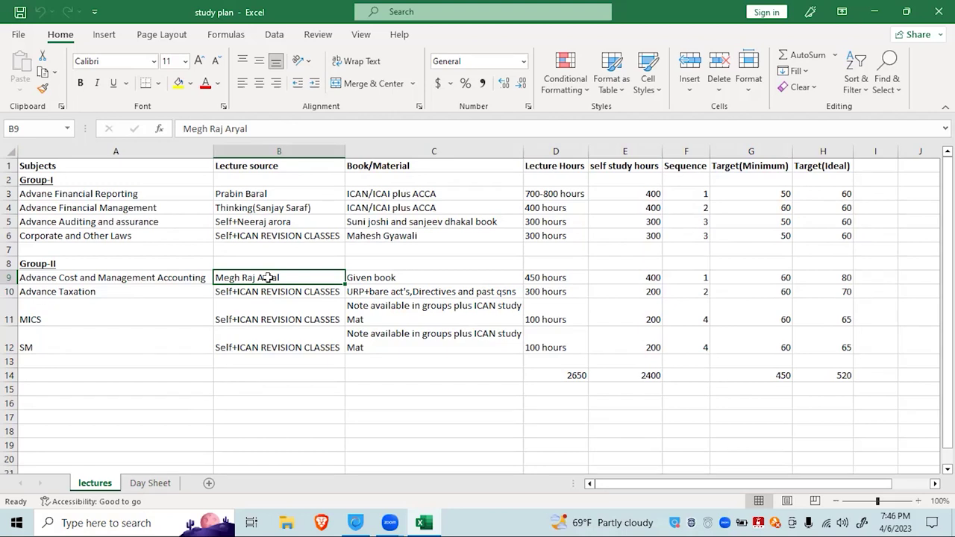
pyautogui.press('Right')
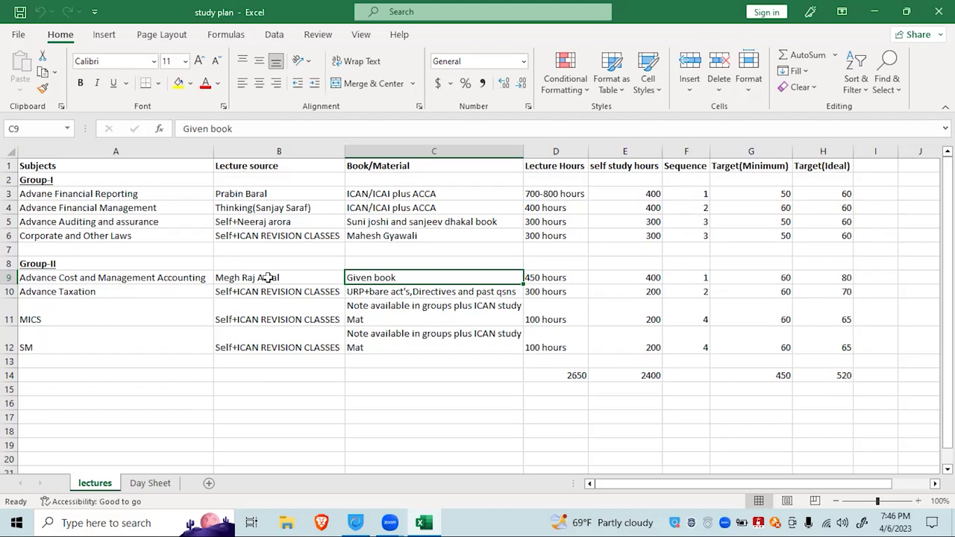
# - Compare the lecture hours with the self study hours for Advance Cost and Management Accounting
pyautogui.press('Right')
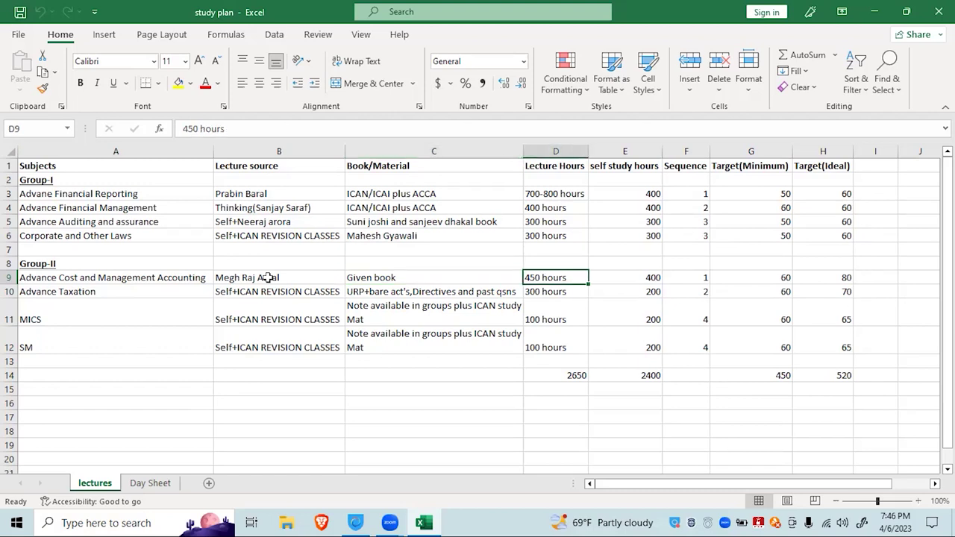
pyautogui.press('Left')
pyautogui.press('Right')
pyautogui.press('Right')
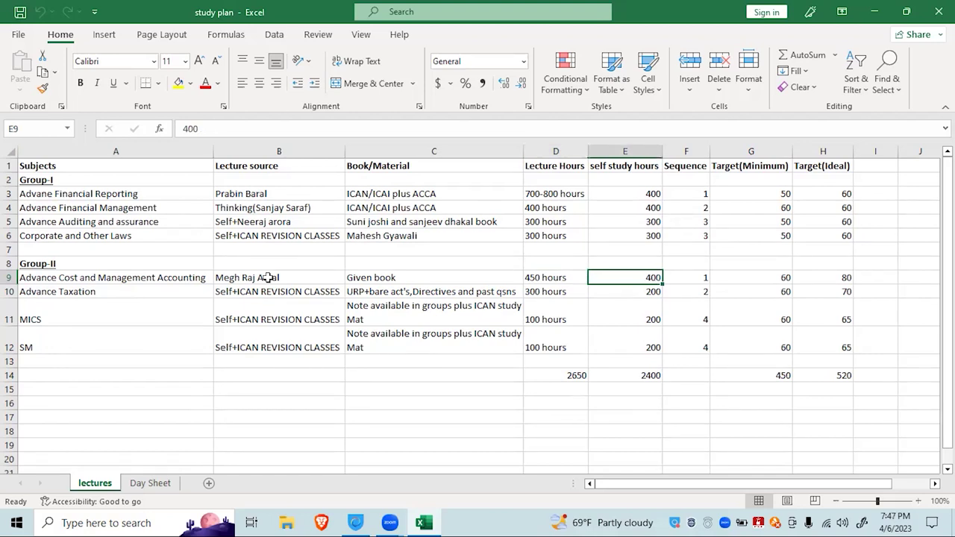
pyautogui.press('Left')
pyautogui.press('Right')
# - Examine the Advance Taxation row from its subject and lecture source through its self study hours
pyautogui.press('Down')
pyautogui.press('Left')
pyautogui.press('Left')
pyautogui.press('Left')
pyautogui.press('Left')
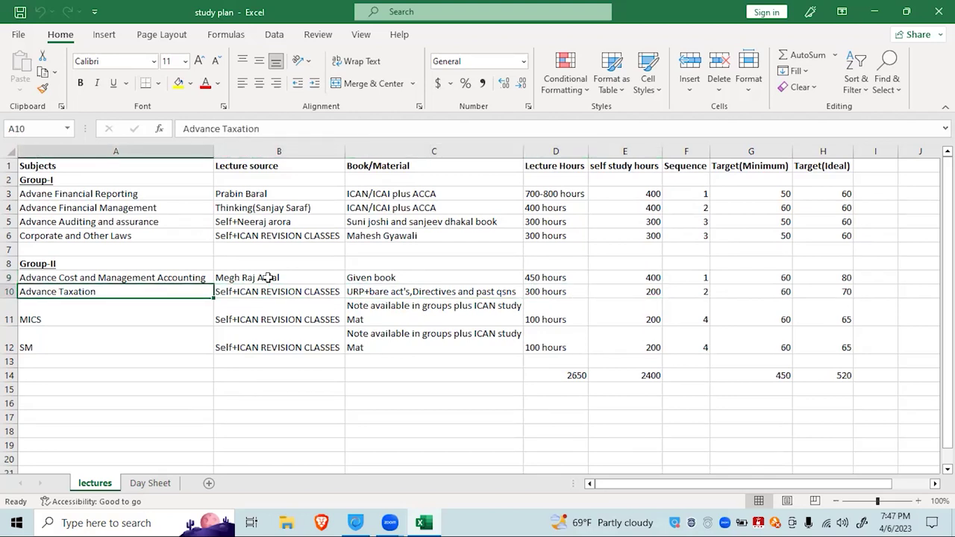
pyautogui.press('Right')
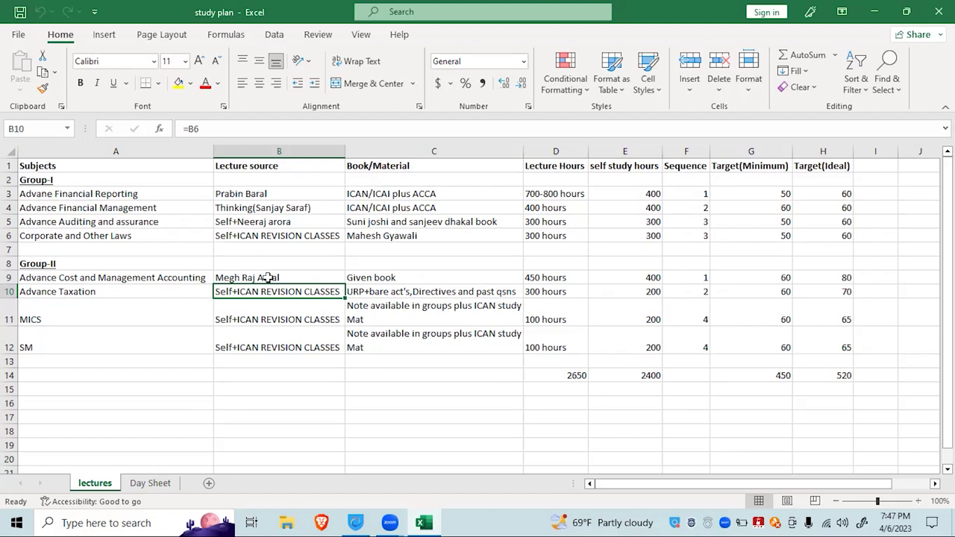
pyautogui.press('Right')
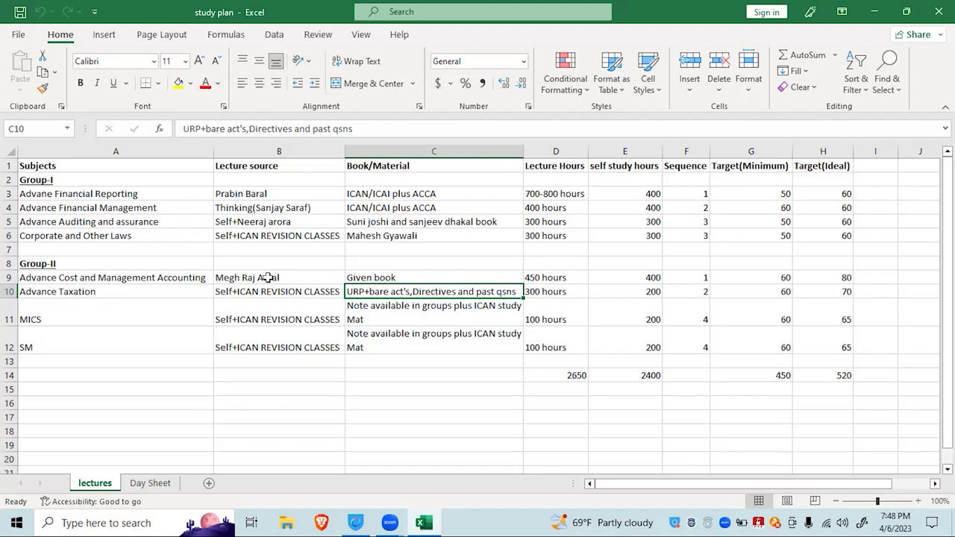
pyautogui.press('Right')
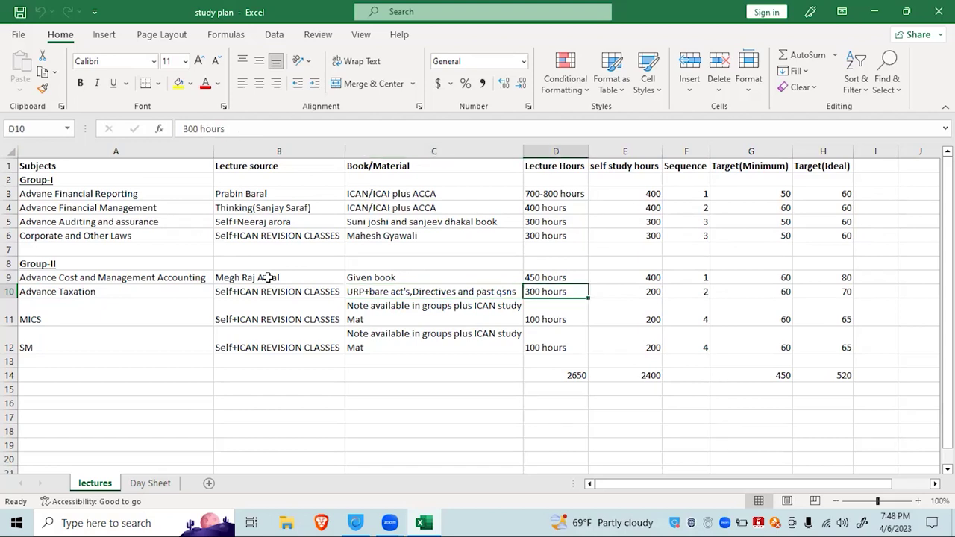
pyautogui.press('Right')
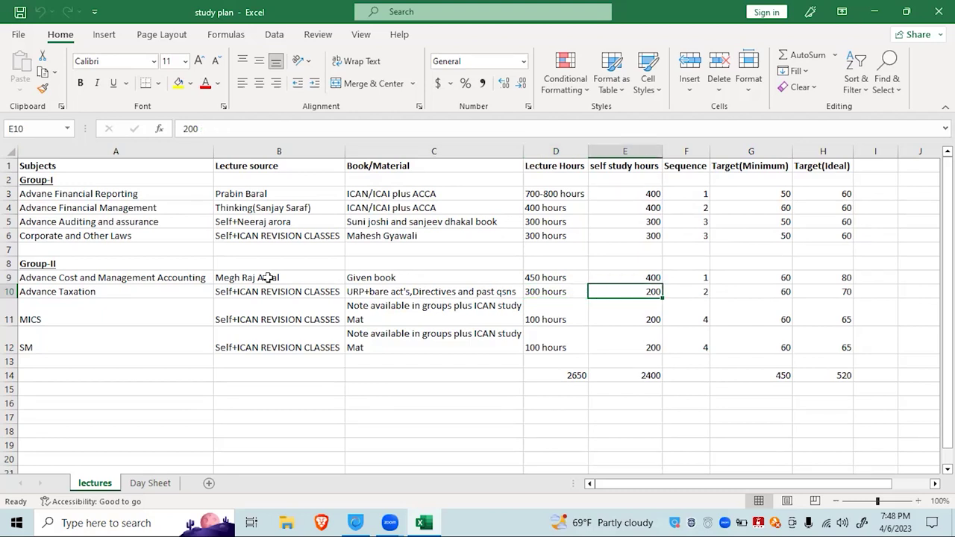
# - Compare the lecture hours and self study hours of Advance Taxation with those of MICS
pyautogui.press('Down')
pyautogui.press('Left')
pyautogui.press('Left')
pyautogui.press('Up')
pyautogui.press('Right')
pyautogui.press('Right')
pyautogui.press('Down')
pyautogui.press('Left')
pyautogui.press('Right')
pyautogui.press('Up')
pyautogui.press('Left')
# - Examine the MICS and SM subjects together, checking their lecture sources and book/material
pyautogui.press('Down')
pyautogui.press('Left')
pyautogui.press('Left')
pyautogui.press('Left')
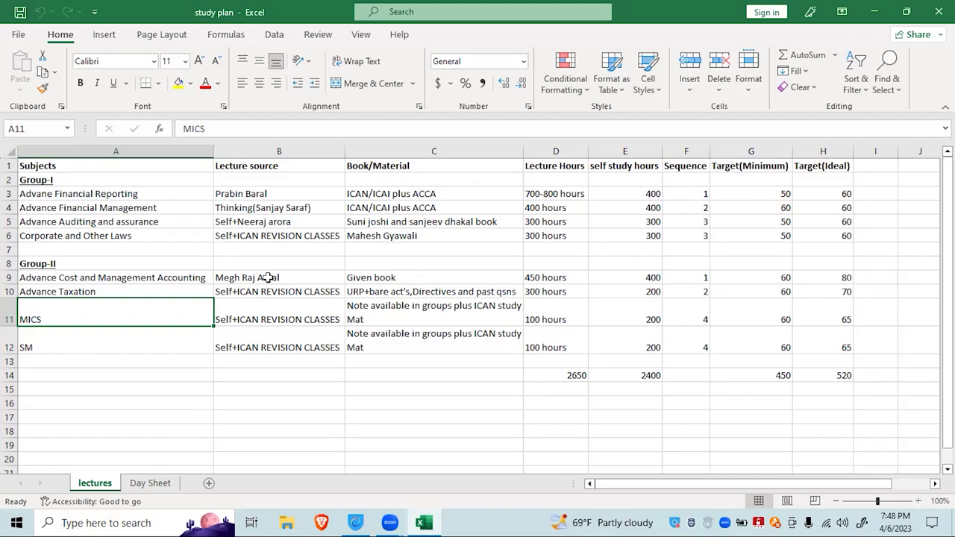
pyautogui.press('Down')
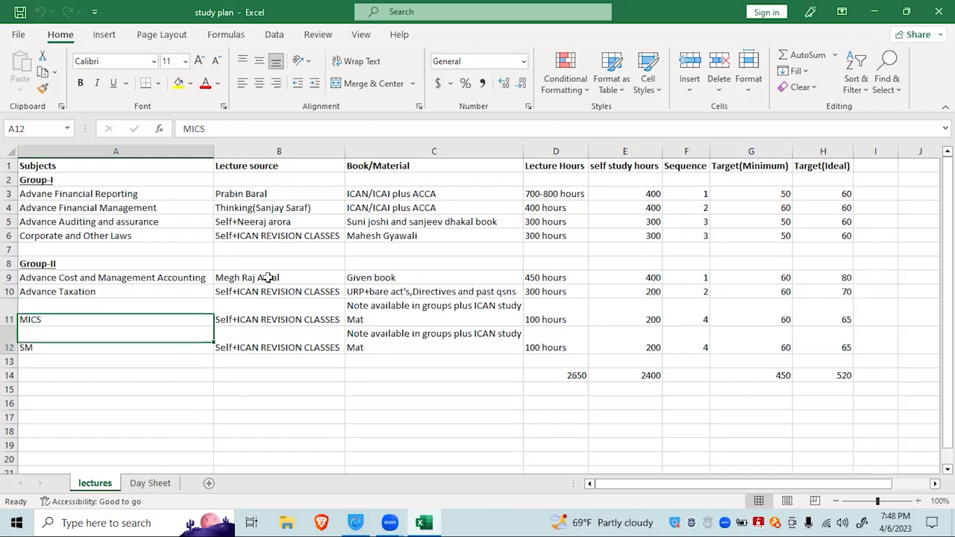
pyautogui.press('Up')
pyautogui.press('Down')
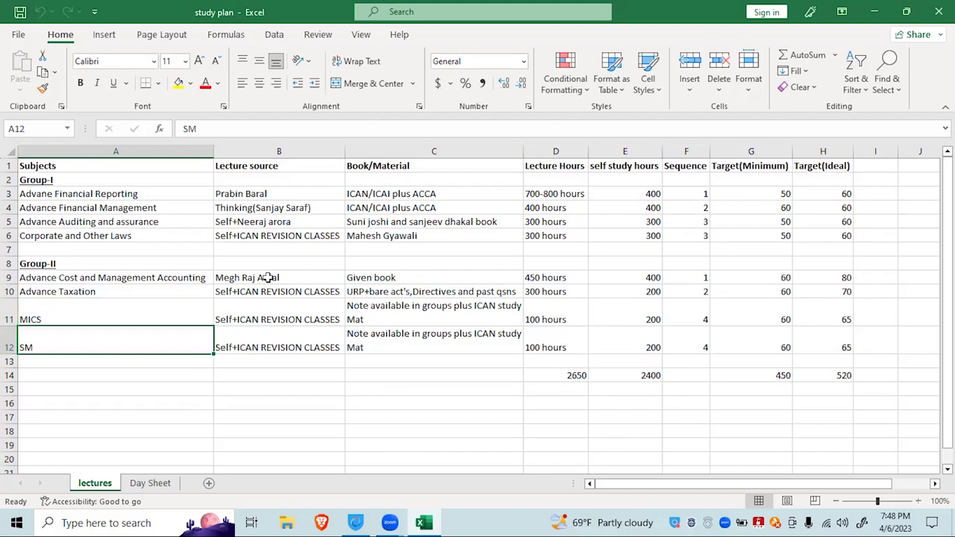
pyautogui.press('Up')
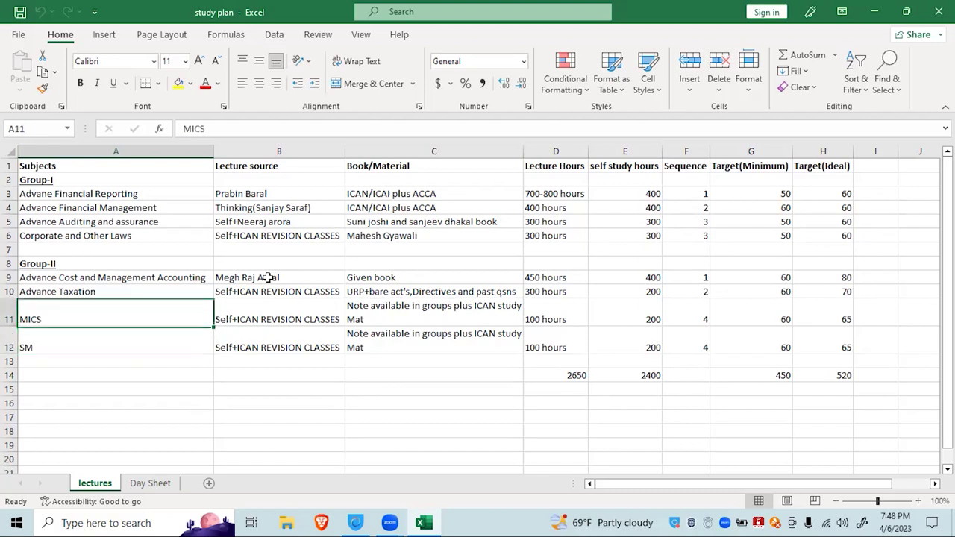
pyautogui.press('Right')
pyautogui.press('Down')
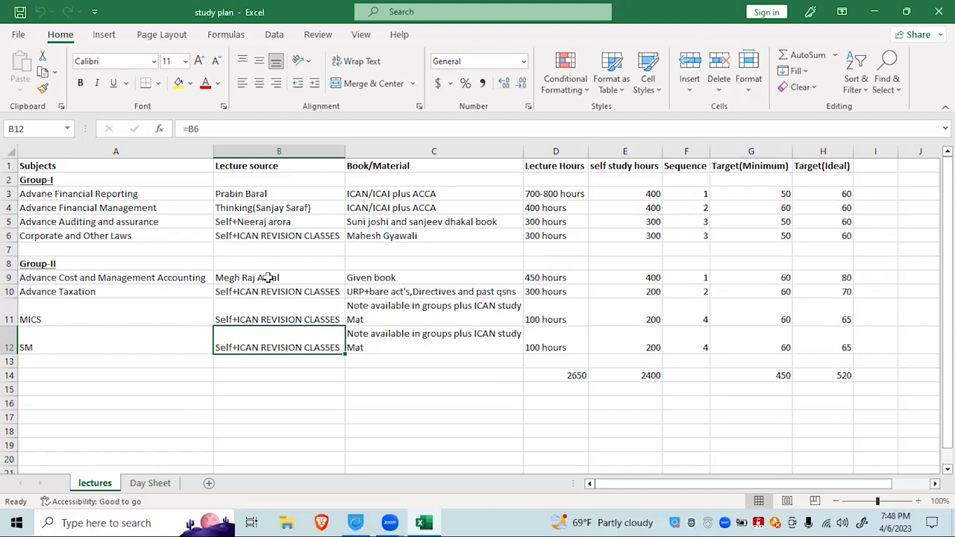
pyautogui.press('Up')
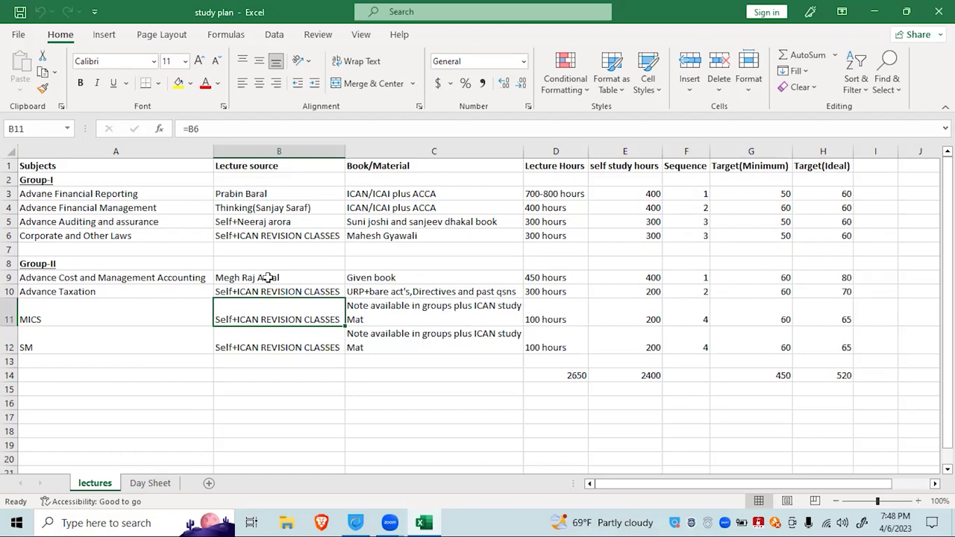
pyautogui.press('Right')
pyautogui.press('Down')
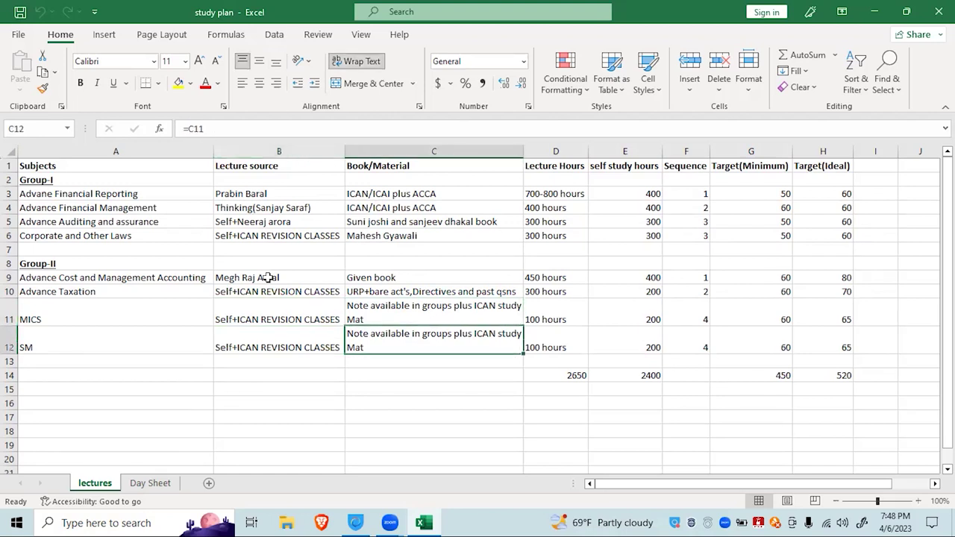
# - Compare the lecture hours and self study hours of MICS and SM
pyautogui.press('Right')
pyautogui.press('Up')
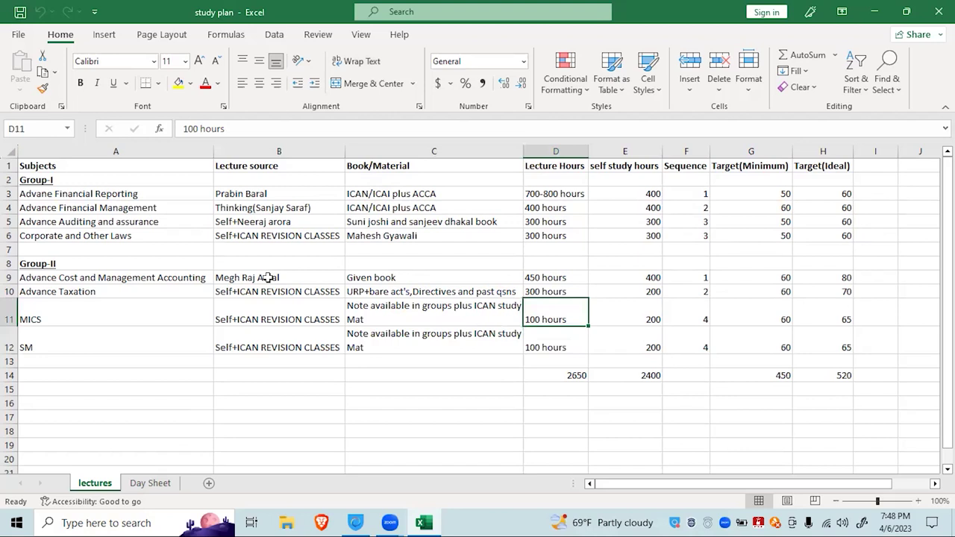
pyautogui.press('Right')
pyautogui.press('Down')
pyautogui.press('Left')
pyautogui.press('Right')
pyautogui.press('Up')
pyautogui.press('Left')
pyautogui.press('Down')
pyautogui.press('Left')
pyautogui.press('Right')
pyautogui.press('Up')
pyautogui.press('Left')
pyautogui.press('Right')
pyautogui.press('Right')
# - Return to Advane Financial Reporting in Group-I and recheck its lecture source, book/material and lecture hours
pyautogui.press('Up')
pyautogui.press('Left')
pyautogui.press('Left')
pyautogui.press('Left')
pyautogui.press('Left')
pyautogui.press('Up')
pyautogui.press('Up')
pyautogui.press('Up')
pyautogui.press('Up')
pyautogui.press('Up')
pyautogui.press('Up')
pyautogui.press('Up')
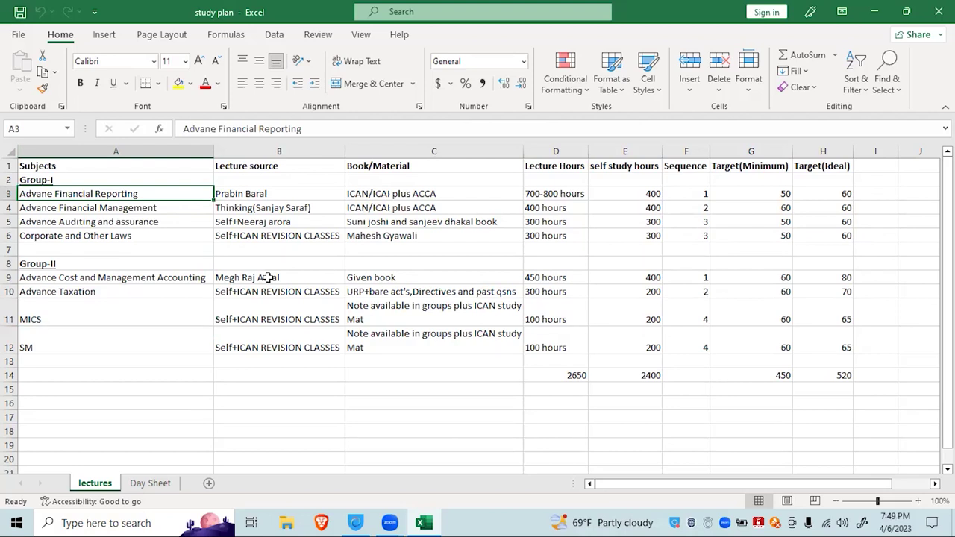
pyautogui.press('Right')
pyautogui.press('Right')
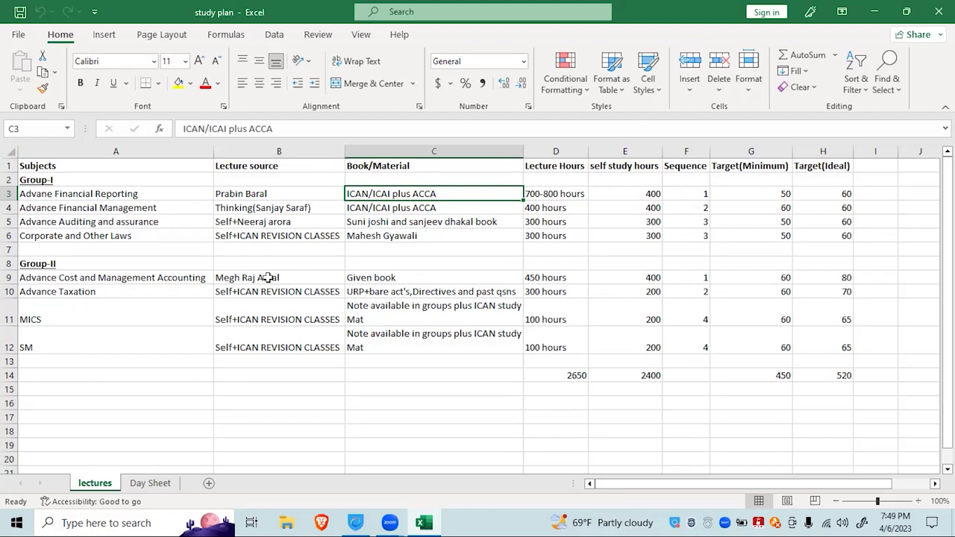
pyautogui.press('Right')
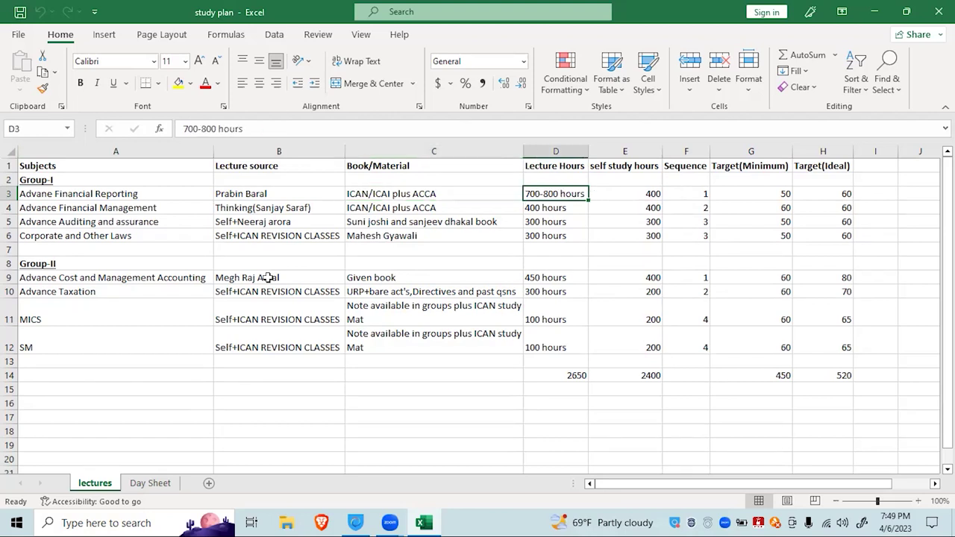
pyautogui.press('Left')
pyautogui.press('Left')
pyautogui.press('Left')
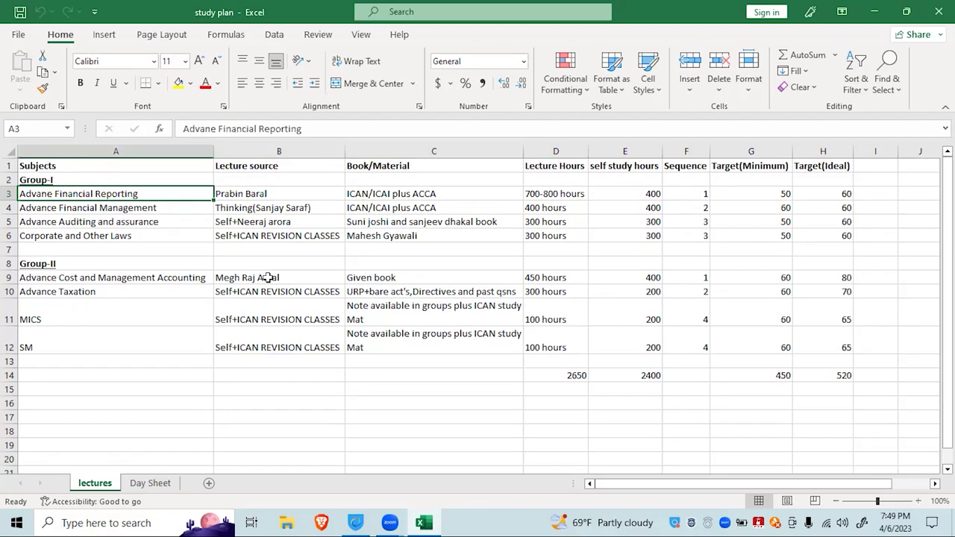
pyautogui.press('Right')
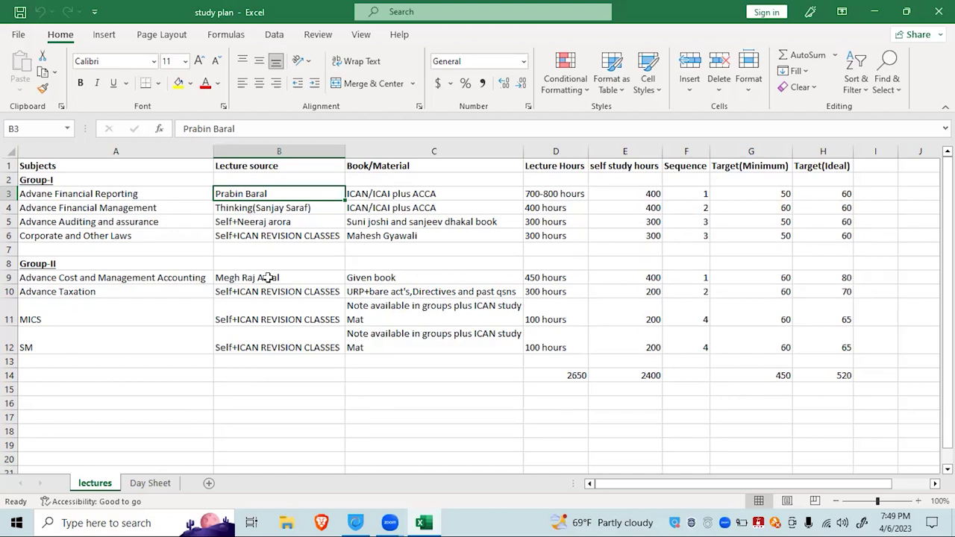
# - Examine the Sequence value assigned to Advane Financial Reporting
pyautogui.press('Left')
pyautogui.press('Right')
pyautogui.press('Right')
pyautogui.press('Right')
pyautogui.press('Right')
pyautogui.press('Right')
pyautogui.press('Up')
pyautogui.press('Down')
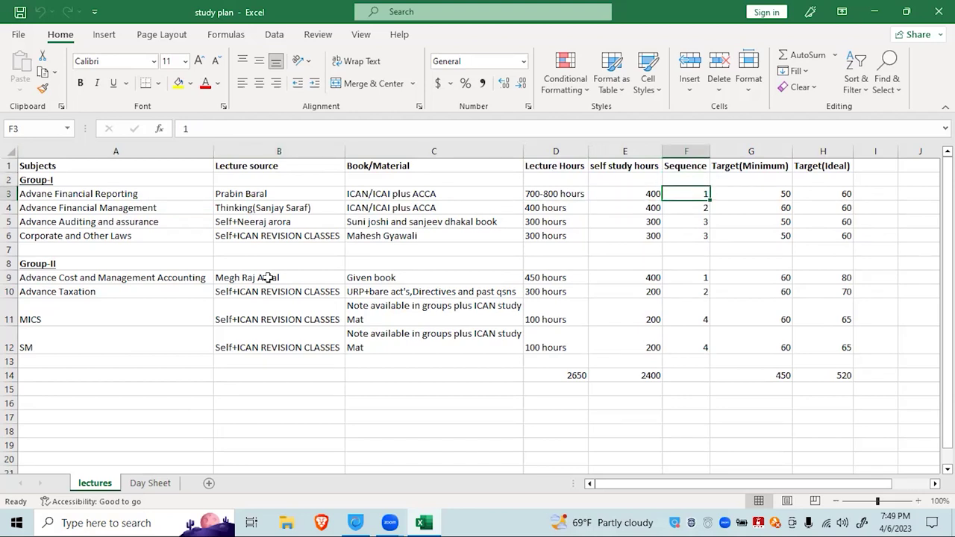
# - Compare the Sequence values of Advane Financial Reporting and Advance Financial Management
pyautogui.press('Left')
pyautogui.press('Left')
pyautogui.press('Left')
pyautogui.press('Left')
pyautogui.press('Left')
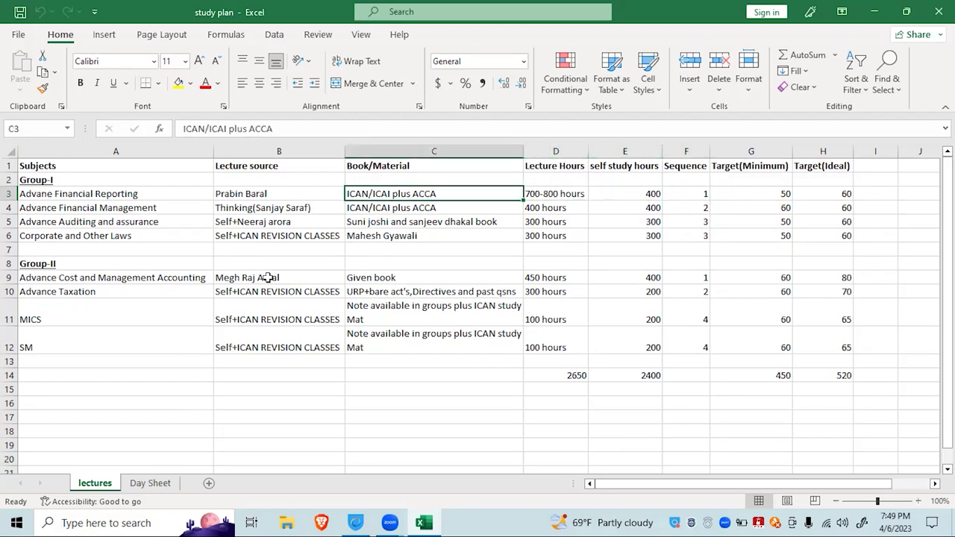
pyautogui.press('Right')
pyautogui.press('Right')
pyautogui.press('Right')
pyautogui.press('Right')
pyautogui.press('Right')
pyautogui.press('Down')
pyautogui.press('Up')
pyautogui.press('Down')
# - Go to Advance Cost and Management Accounting in Group-II and examine its Sequence value
pyautogui.press('Left')
pyautogui.press('Left')
pyautogui.press('Left')
pyautogui.press('Left')
pyautogui.press('Down')
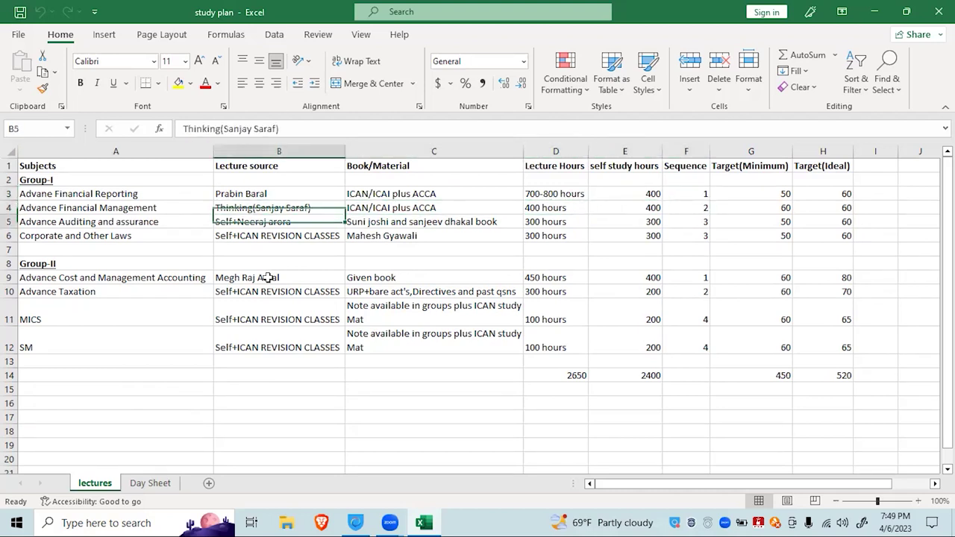
pyautogui.press('Left')
pyautogui.press('Down')
pyautogui.press('Down')
pyautogui.press('Down')
pyautogui.press('Down')
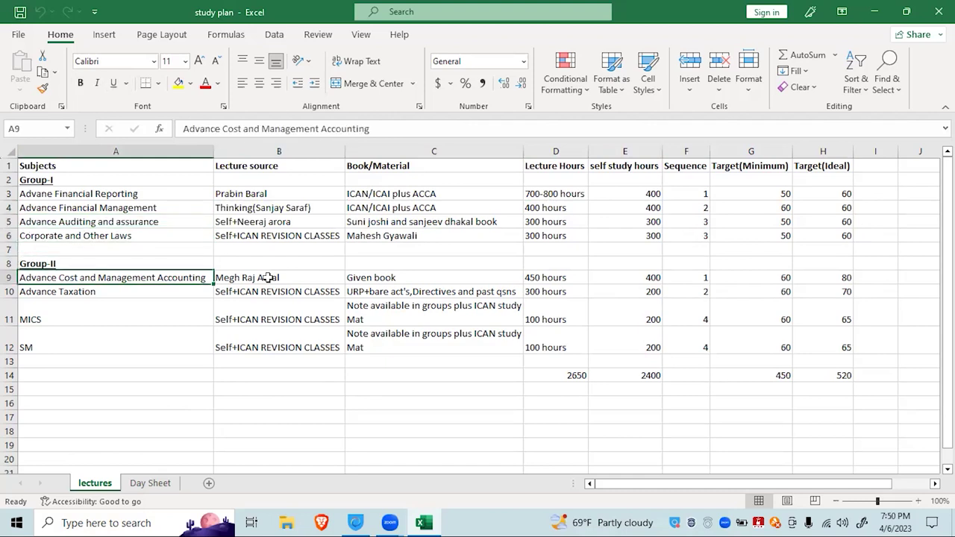
pyautogui.press('Right')
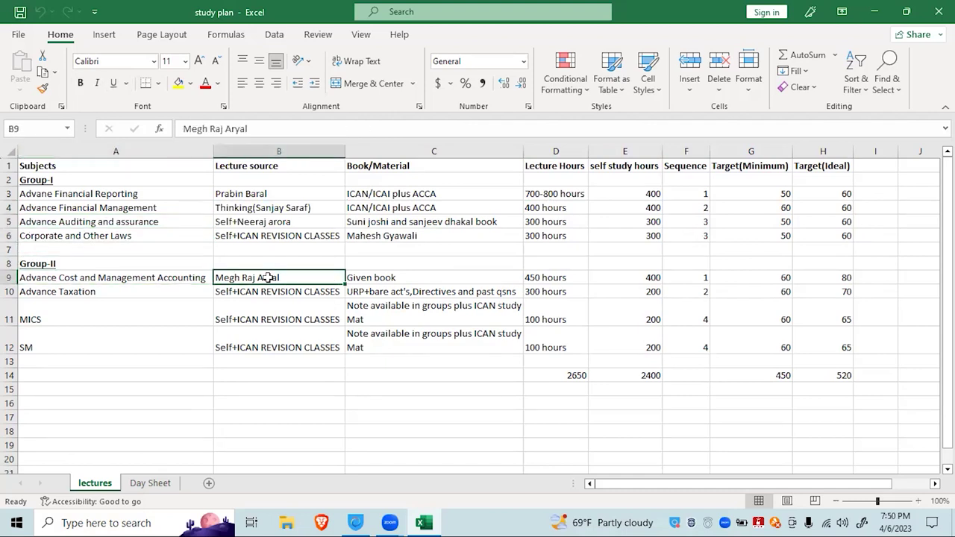
pyautogui.press('Right')
pyautogui.press('Right')
pyautogui.press('Right')
pyautogui.press('Right')
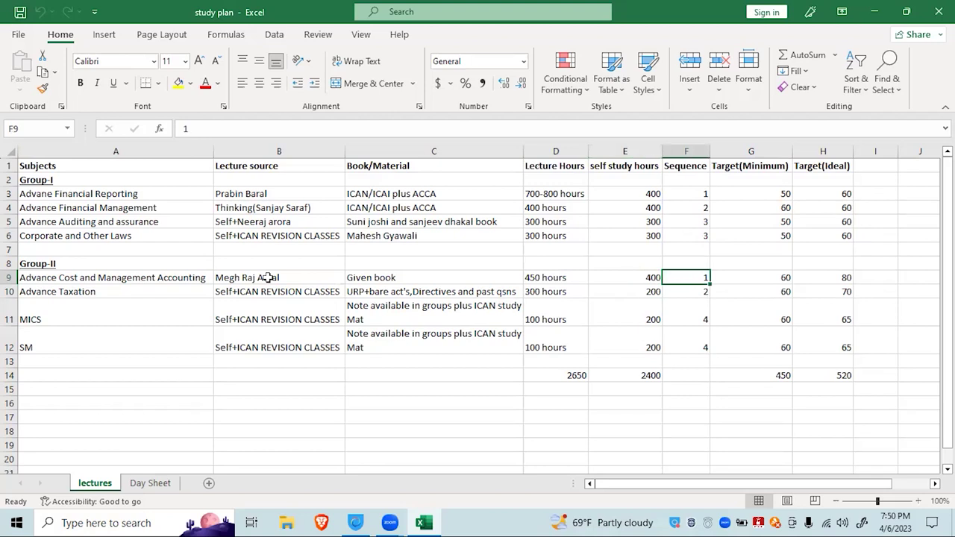
# - Return from the Sequence value to the subject name Advance Cost and Management Accounting in Group-II
pyautogui.press('Left')
pyautogui.press('Left')
pyautogui.press('Left')
pyautogui.press('Left')
pyautogui.press('Left')
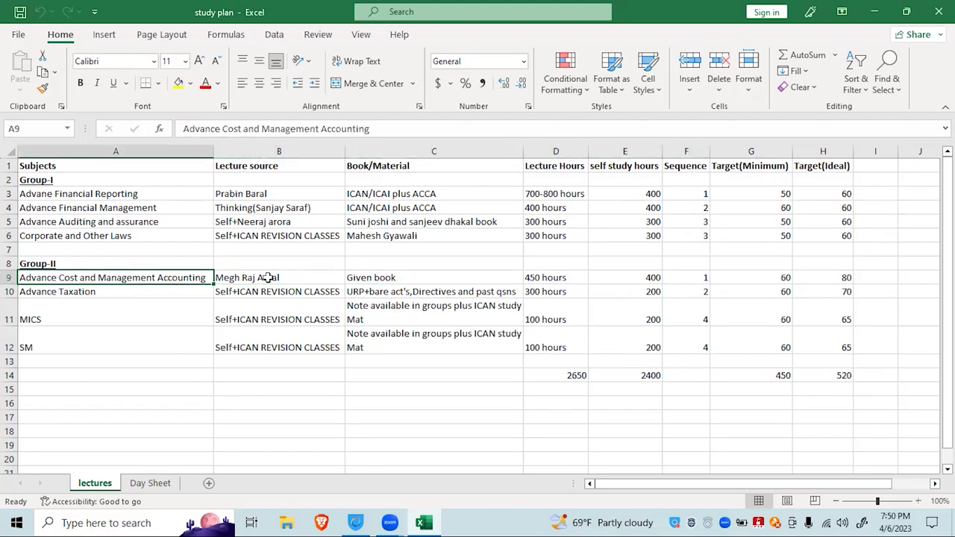
# - Go back over the Group-I subjects from Corporate and Other Laws to Advance Financial Management
pyautogui.press('Right')
pyautogui.press('Right')
pyautogui.press('Up')
pyautogui.press('Left')
pyautogui.press('Left')
pyautogui.press('Up')
pyautogui.press('Up')
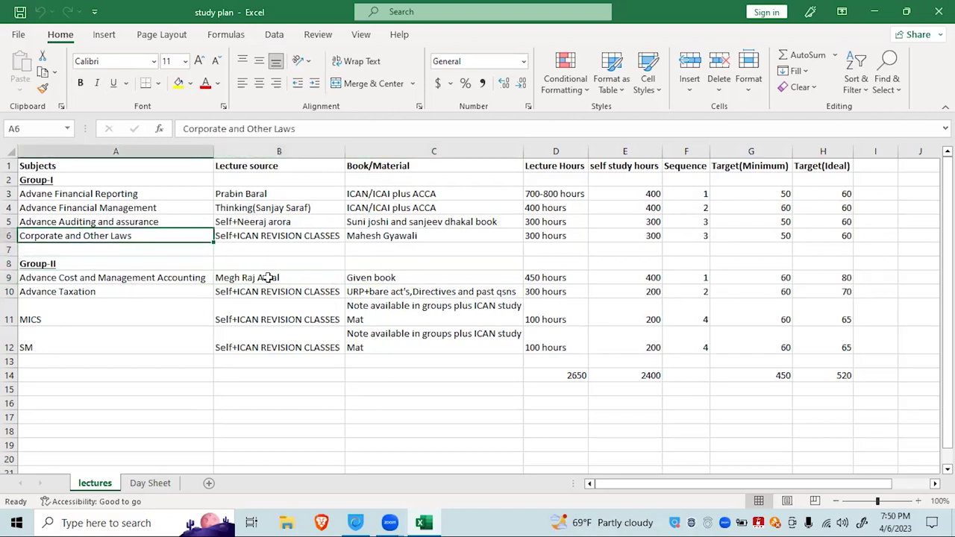
pyautogui.press('Up')
pyautogui.press('Up')
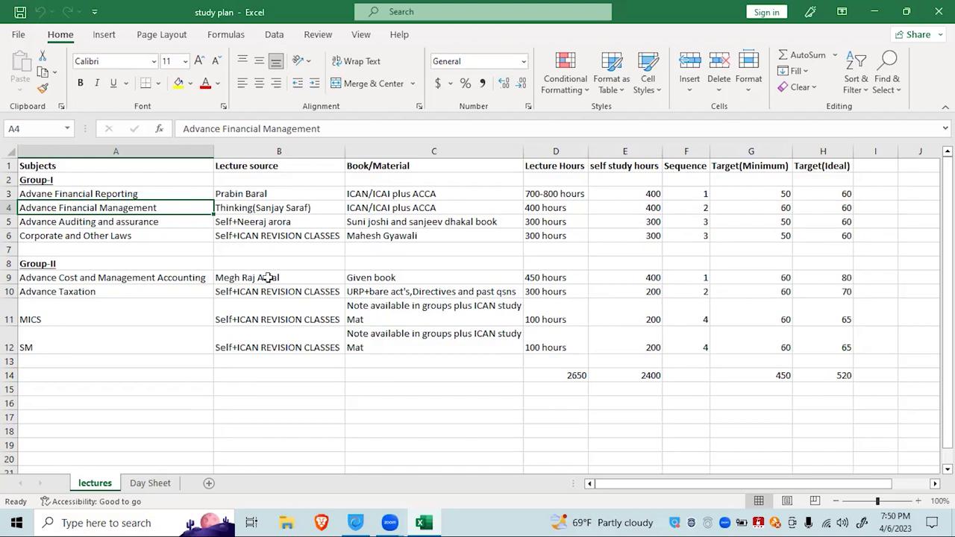
# - Compare the Group-II subjects with the Group-I subjects, stopping at Advance Auditing and assurance
pyautogui.press('Down')
pyautogui.press('Down')
pyautogui.press('Down')
pyautogui.press('Down')
pyautogui.press('Down')
pyautogui.press('Down')
pyautogui.press('Down')
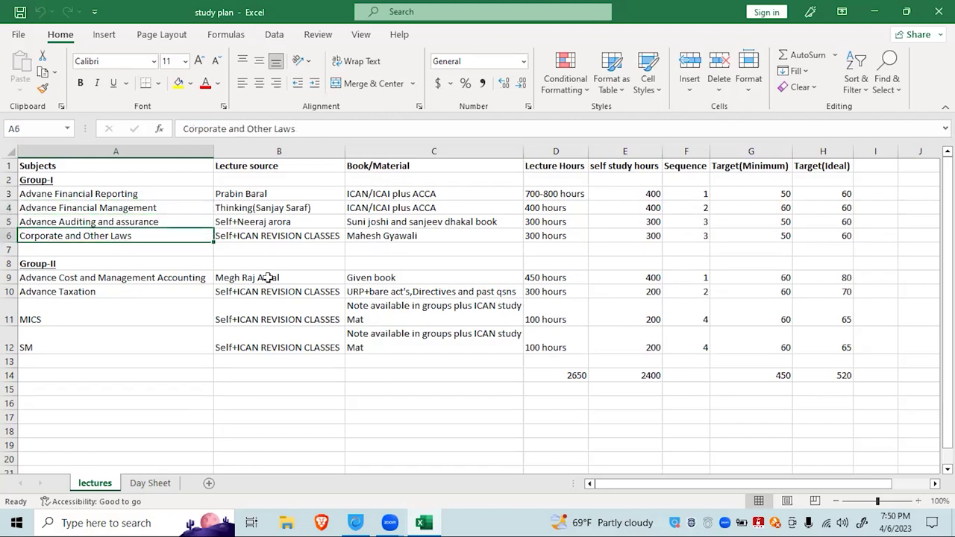
pyautogui.press('Up')
pyautogui.press('Up')
pyautogui.press('Up')
pyautogui.press('Up')
pyautogui.press('Up')
pyautogui.press('Up')
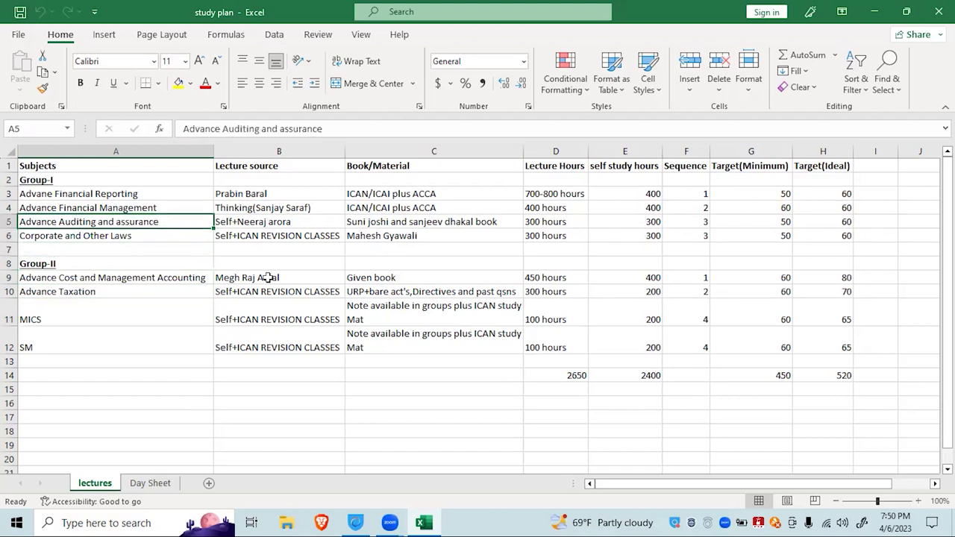
# - Read through the remaining subjects from Advance Auditing and assurance down to SM in Group-II
pyautogui.press('Down')
pyautogui.press('Down')
pyautogui.press('Down')
pyautogui.press('Down')
pyautogui.press('Down')
pyautogui.press('Down')
pyautogui.press('Down')
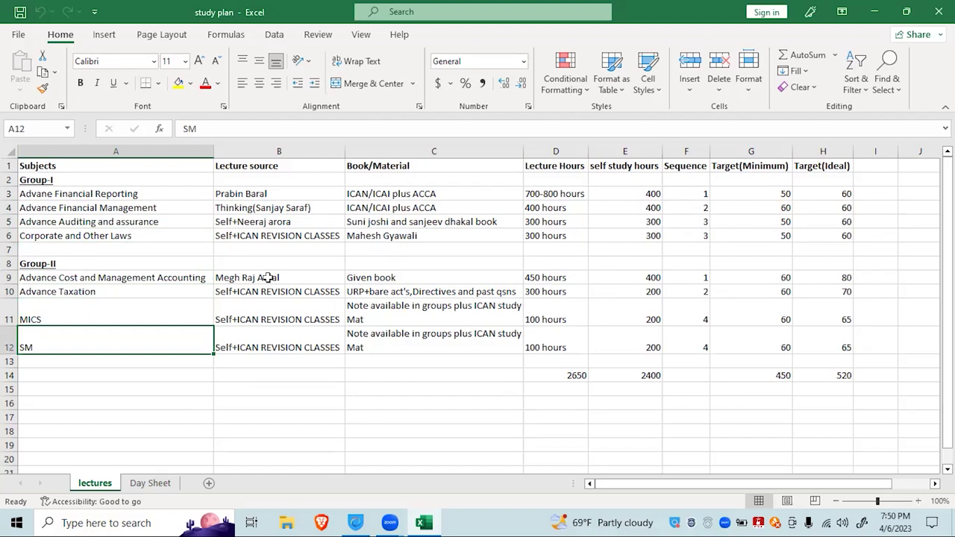
# - Return from SM to Corporate and Other Laws in Group-I
pyautogui.press('Up')
pyautogui.press('Up')
pyautogui.press('Up')
pyautogui.press('Up')
pyautogui.press('Up')
pyautogui.press('Up')
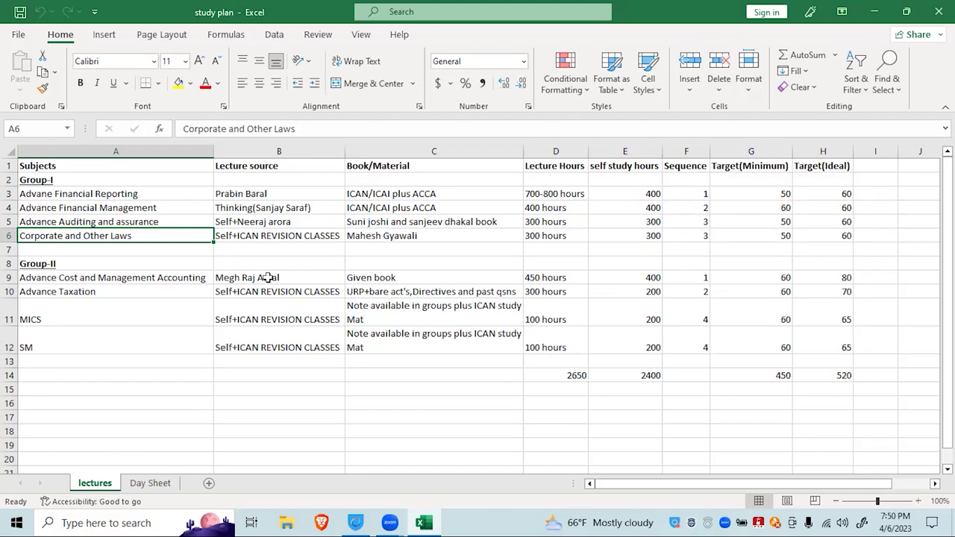
# - Go to Advance Taxation in Group-II and follow its row across to the Target(Minimum) value
pyautogui.press('Down')
pyautogui.press('Down')
pyautogui.press('Down')
pyautogui.press('Down')
pyautogui.press('Right')
pyautogui.press('Right')
pyautogui.press('Right')
pyautogui.press('Right')
pyautogui.press('Right')
pyautogui.press('Right')
# - Compare the Target(Minimum) and Target(Ideal) values of Corporate and Other Laws
pyautogui.press('Up')
pyautogui.press('Up')
pyautogui.press('Up')
pyautogui.press('Up')
pyautogui.press('Right')
pyautogui.press('Left')
pyautogui.press('Left')
pyautogui.press('Left')
pyautogui.press('Right')
pyautogui.press('Right')
pyautogui.press('Right')
pyautogui.press('Left')
# - Read the Target(Minimum) column from its header down to the total in row 14
pyautogui.press('Up')
pyautogui.press('Up')
pyautogui.press('Up')
pyautogui.press('Up')
pyautogui.press('Up')
pyautogui.press('Down')
pyautogui.press('Down')
pyautogui.press('Down')
pyautogui.press('Down')
pyautogui.press('Down')
pyautogui.press('Down')
pyautogui.press('Down')
pyautogui.press('Down')
pyautogui.press('Down')
pyautogui.press('Down')
pyautogui.press('Down')
pyautogui.press('Down')
pyautogui.press('Down')
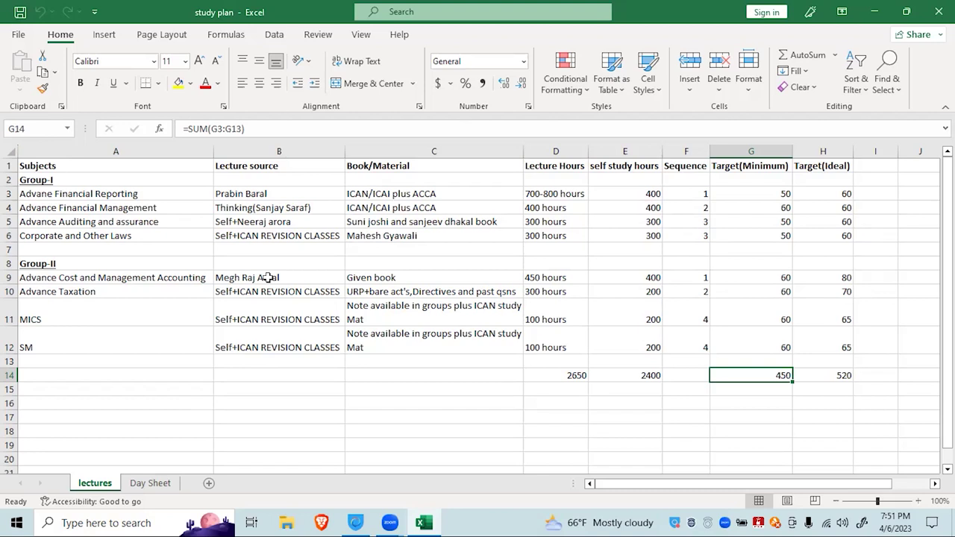
# - Return from the Target(Minimum) total to the Group-I rows, ending on the Advane Financial Reporting row
pyautogui.press('Up')
pyautogui.press('Up')
pyautogui.press('Up')
pyautogui.press('Up')
pyautogui.press('Up')
pyautogui.press('Up')
pyautogui.press('Up')
pyautogui.press('Up')
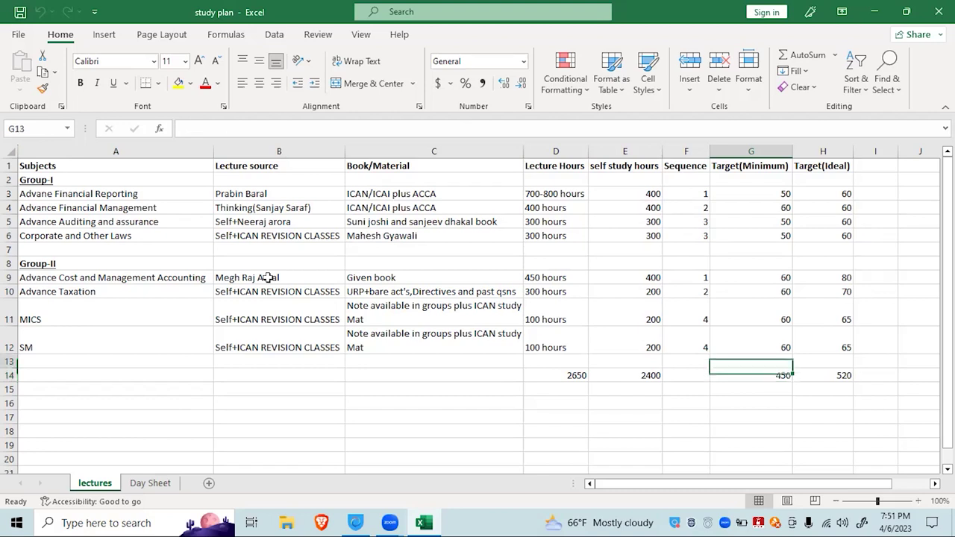
pyautogui.press('Right')
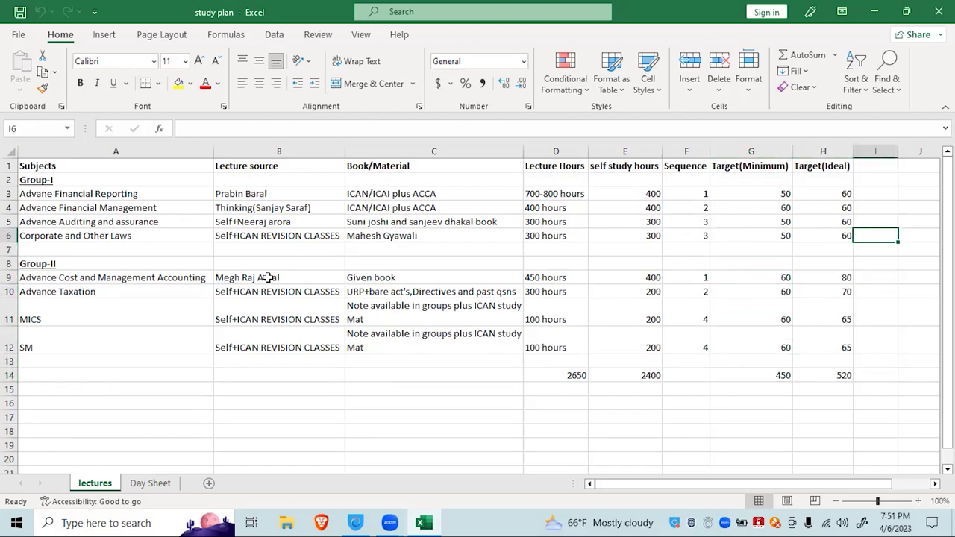
pyautogui.press('Up')
pyautogui.press('Up')
pyautogui.press('Up')
# - Review the Advane Financial Reporting row from its target values back towards its lecture source
pyautogui.press('Left')
pyautogui.press('Left')
pyautogui.press('Left')
pyautogui.press('Left')
pyautogui.press('Left')
pyautogui.press('Left')
pyautogui.press('Left')
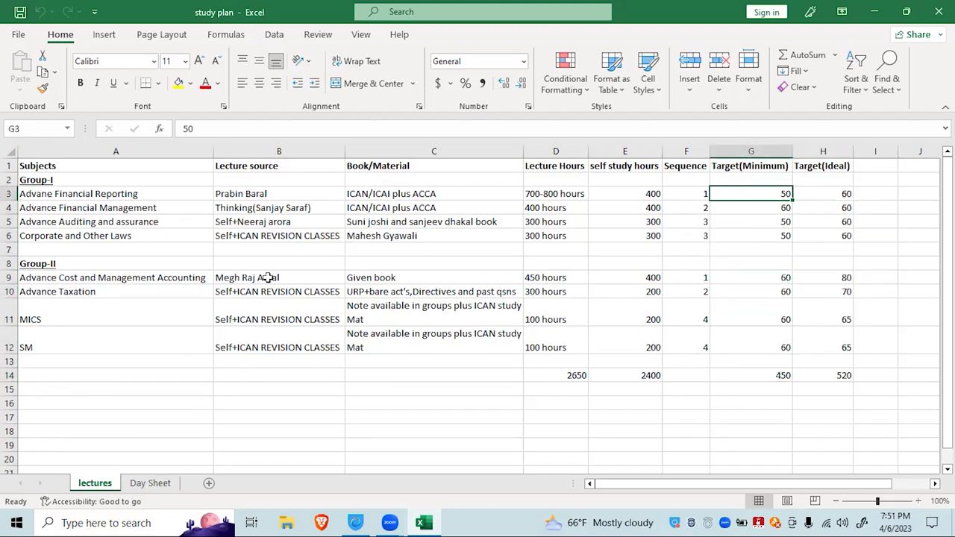
# - Follow Advane Financial Reporting across to its target values and move to the Target(Ideal) of Advance Financial Management
pyautogui.press('Right')
pyautogui.press('Right')
pyautogui.press('Right')
pyautogui.press('Right')
pyautogui.press('Right')
pyautogui.press('Right')
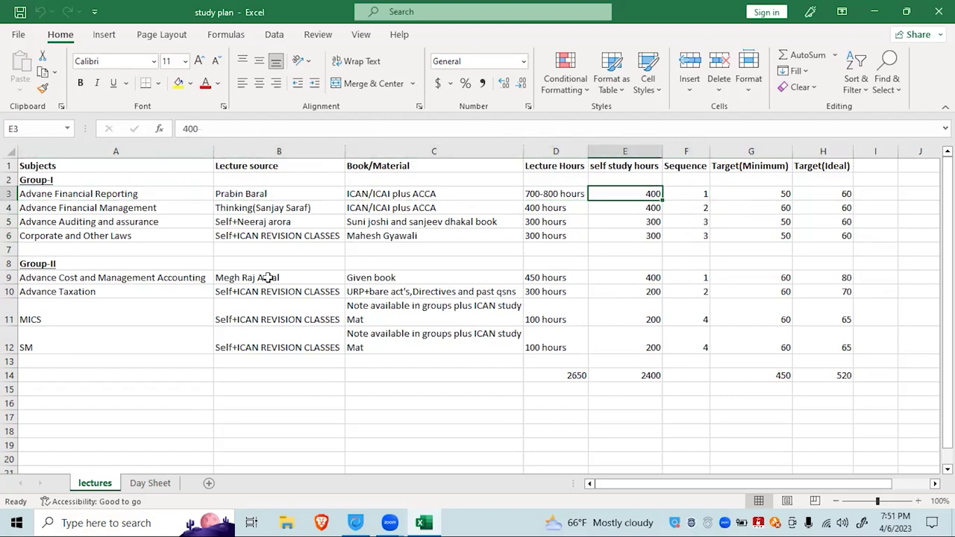
pyautogui.press('Left')
pyautogui.press('Down')
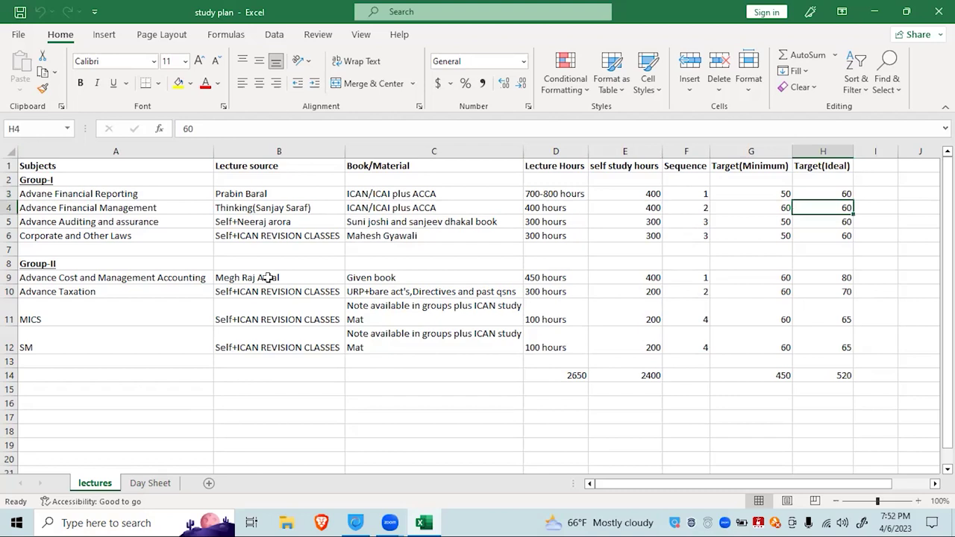
# - Compare Target(Minimum) with Target(Ideal) for Advance Financial Management, Advance Auditing and assurance, and Corporate and Other Laws
pyautogui.press('Left')
pyautogui.press('Left')
pyautogui.press('Right')
pyautogui.press('Right')
pyautogui.press('Down')
pyautogui.press('Left')
pyautogui.press('Right')
pyautogui.press('Down')
pyautogui.press('Right')
pyautogui.press('Left')
# - Examine the Target(Ideal) of Advance Cost and Management Accounting and follow its row back to the subject name
pyautogui.press('Down')
pyautogui.press('Down')
pyautogui.press('Down')
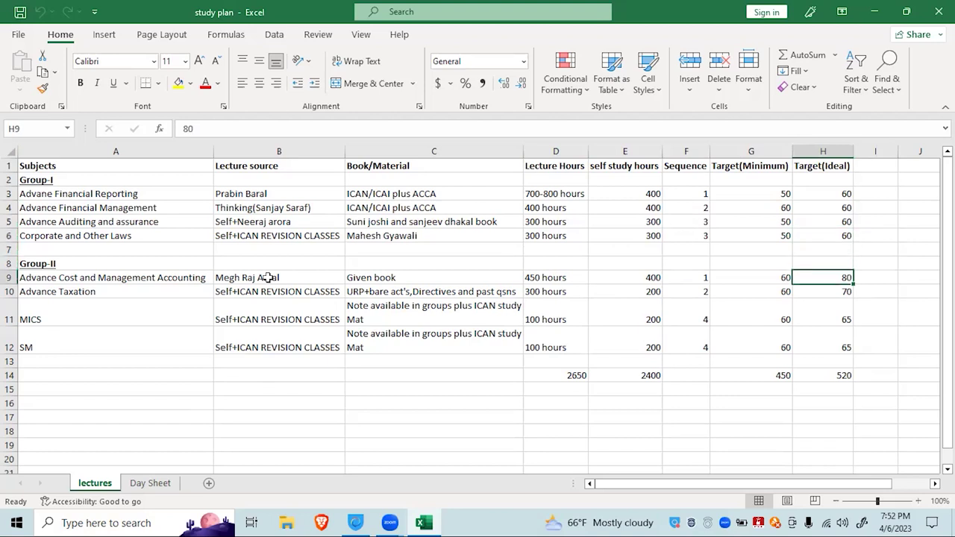
pyautogui.press('Left')
pyautogui.press('Left')
pyautogui.press('Left')
pyautogui.press('Left')
pyautogui.press('Left')
pyautogui.press('Left')
pyautogui.press('Left')
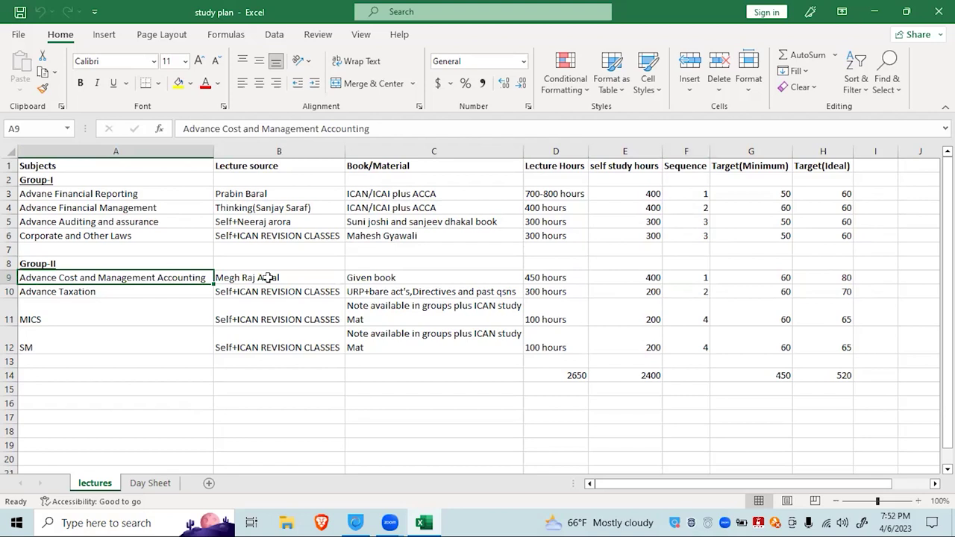
# - Review the Advance Cost and Management Accounting row across to its Target(Minimum) and Target(Ideal) values
pyautogui.press('Right')
pyautogui.press('Right')
pyautogui.press('Right')
pyautogui.press('Right')
pyautogui.press('Right')
pyautogui.press('Right')
pyautogui.press('Right')
pyautogui.press('Right')
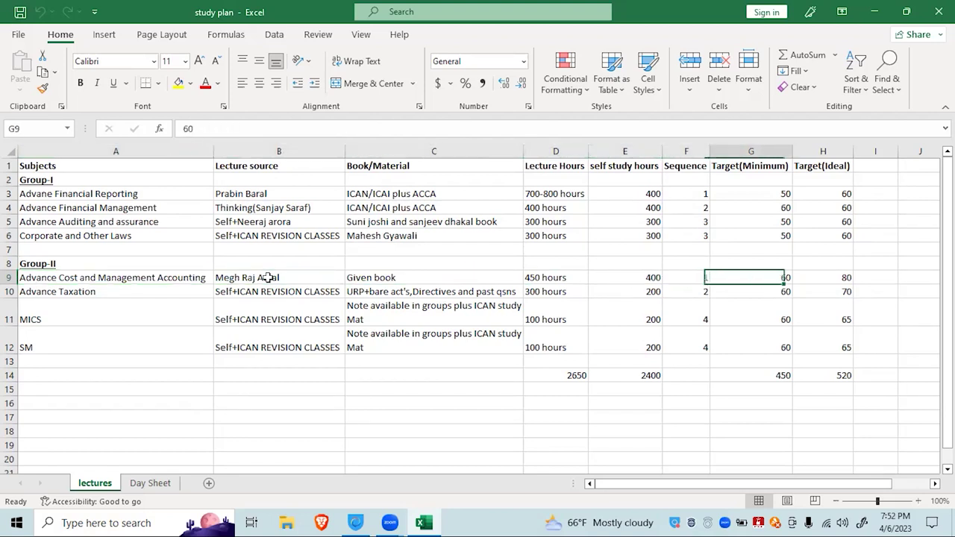
pyautogui.press('Left')
# - Compare the Target(Minimum) and Target(Ideal) values of Advance Taxation, MICS and SM
pyautogui.press('Down')
pyautogui.press('Left')
pyautogui.press('Right')
pyautogui.press('Left')
pyautogui.press('Down')
pyautogui.press('Left')
pyautogui.press('Right')
pyautogui.press('Left')
pyautogui.press('Right')
pyautogui.press('Right')
pyautogui.press('Down')
pyautogui.press('Left')
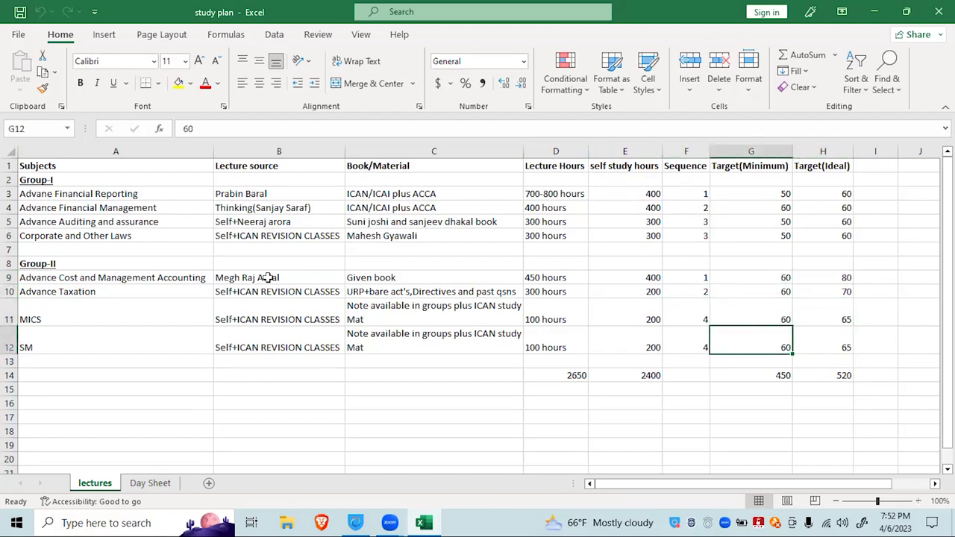
# - Check the lecture hours and self study hours of SM against its Target(Ideal)
pyautogui.press('Left')
pyautogui.press('Left')
pyautogui.press('Left')
pyautogui.press('Right')
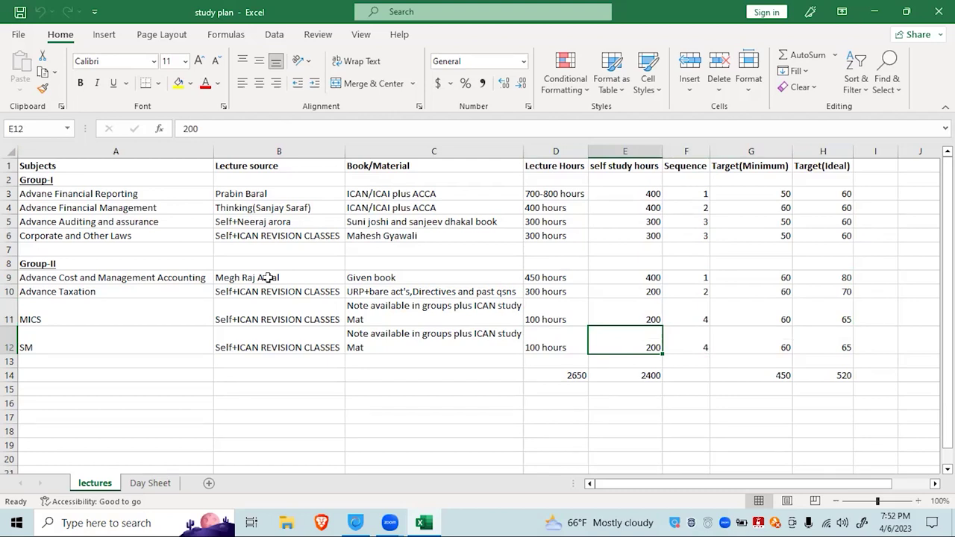
pyautogui.press('Right')
pyautogui.press('Right')
pyautogui.press('Right')
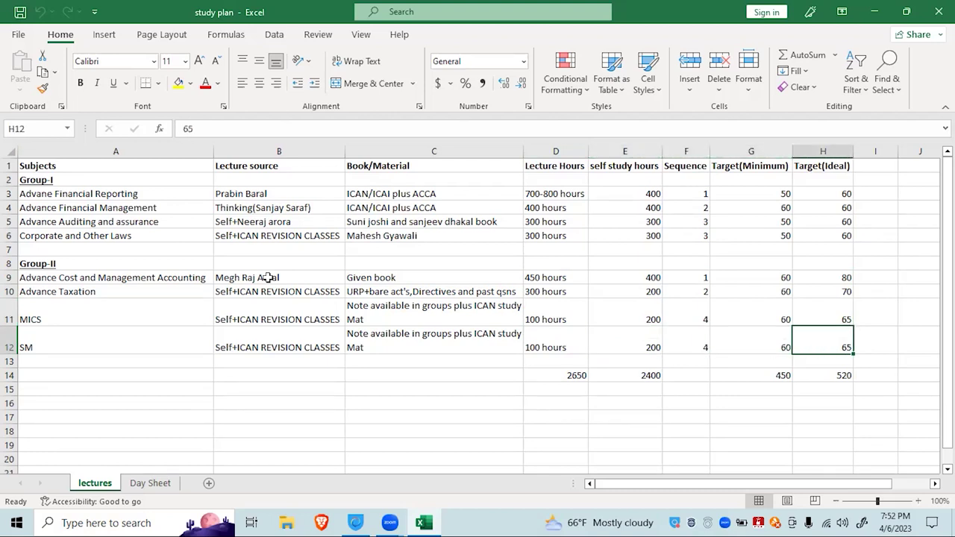
# - Recheck the targets of MICS and return to the Target(Minimum) of Advance Cost and Management Accounting
pyautogui.press('Up')
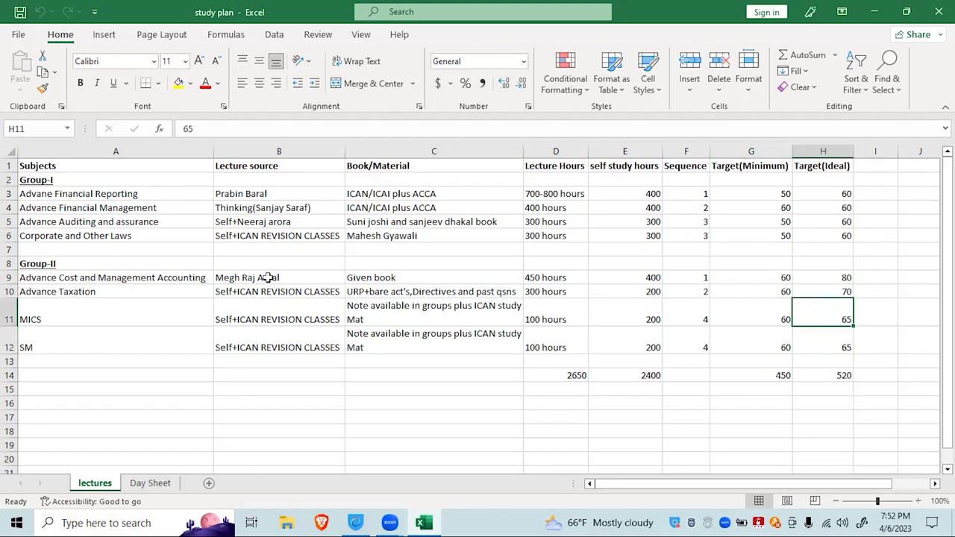
pyautogui.press('Left')
pyautogui.press('Up')
pyautogui.press('Up')
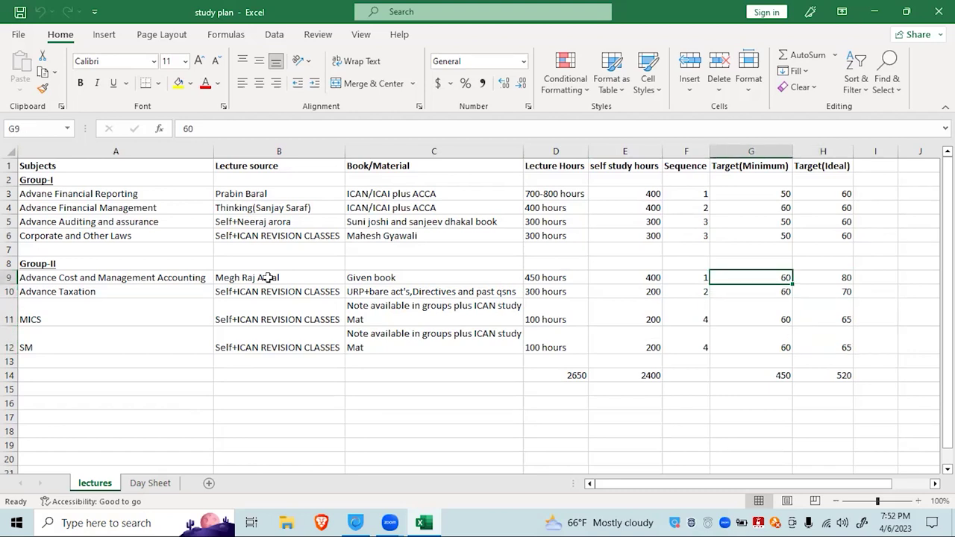
# - Review the Target(Minimum) values of the Group-I subjects
pyautogui.press('Up')
pyautogui.press('Up')
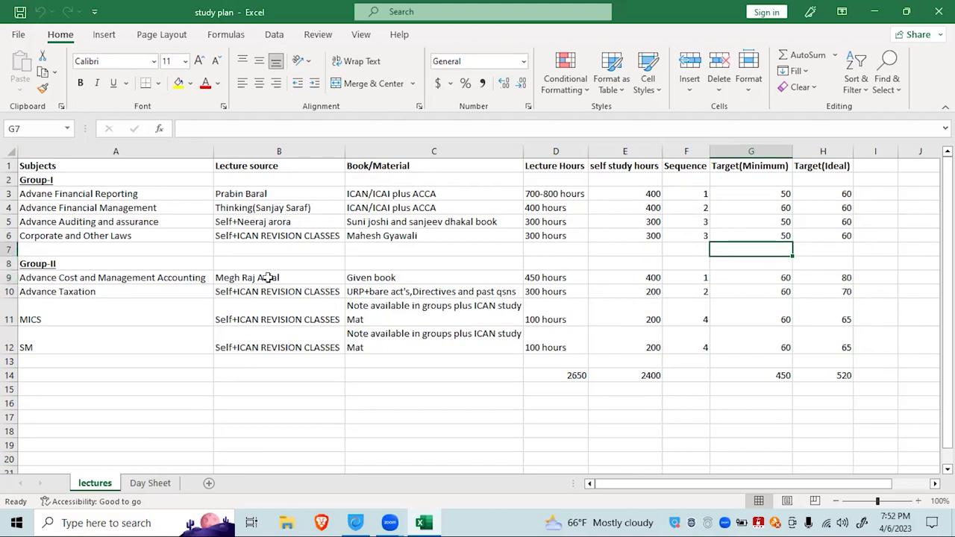
pyautogui.press('Up')
pyautogui.press('Up')
pyautogui.press('Up')
pyautogui.press('Up')
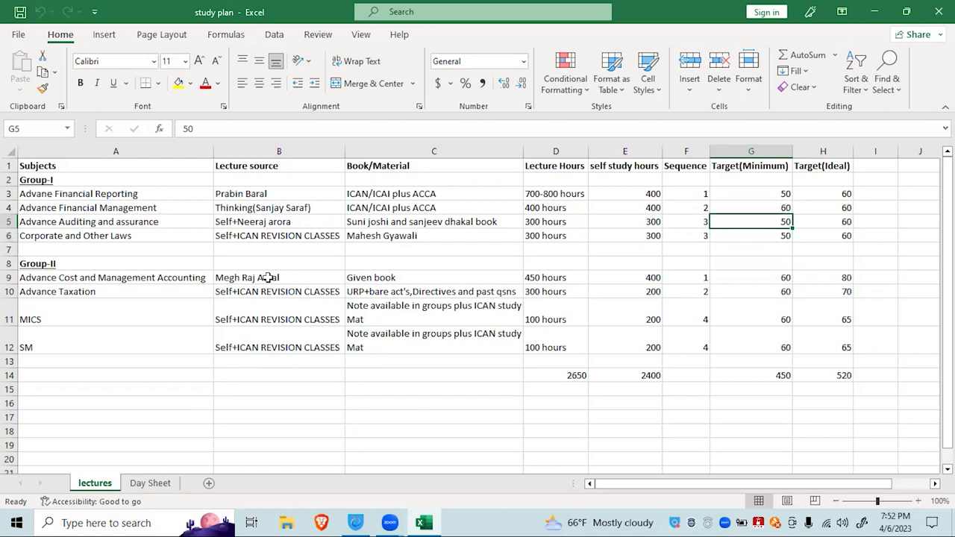
# - Go back to the names of the first two Group-I subjects, Advane Financial Reporting and Advance Financial Management
pyautogui.press('Left')
pyautogui.press('Left')
pyautogui.press('Left')
pyautogui.press('Left')
pyautogui.press('Left')
pyautogui.press('Left')
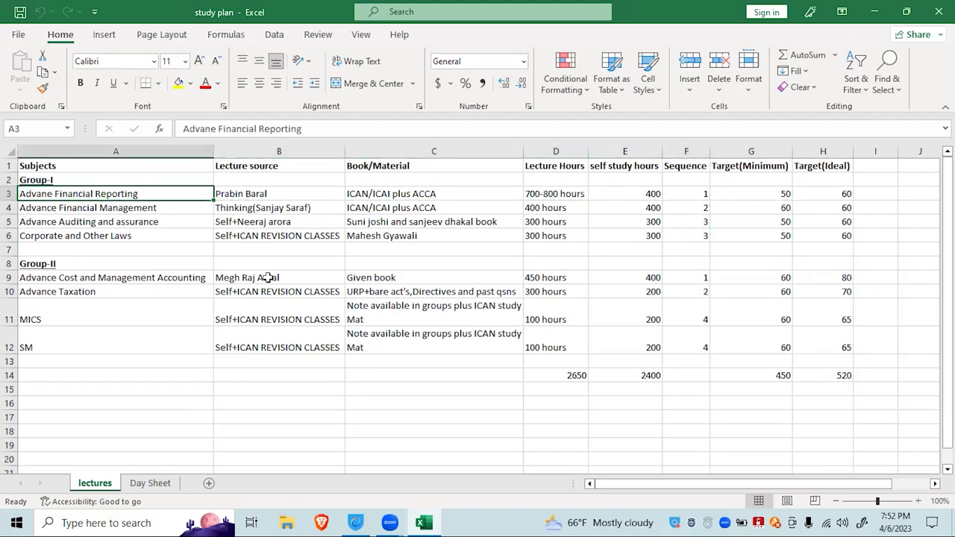
pyautogui.press('Down')
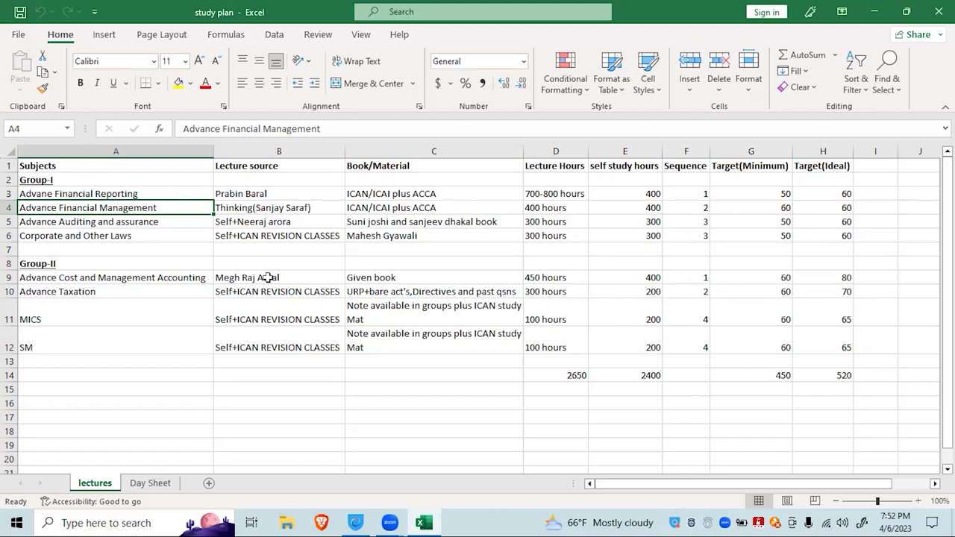
# - Compare the Target(Minimum) and Target(Ideal) values of Advane Financial Reporting and Advance Financial Management
pyautogui.press('Right')
pyautogui.press('Right')
pyautogui.press('Up')
pyautogui.press('Right')
pyautogui.press('Right')
pyautogui.press('Right')
pyautogui.press('Right')
pyautogui.press('Right')
pyautogui.press('Left')
pyautogui.press('Down')
pyautogui.press('Left')
pyautogui.press('Right')
pyautogui.press('Left')
pyautogui.press('Right')
pyautogui.press('Right')
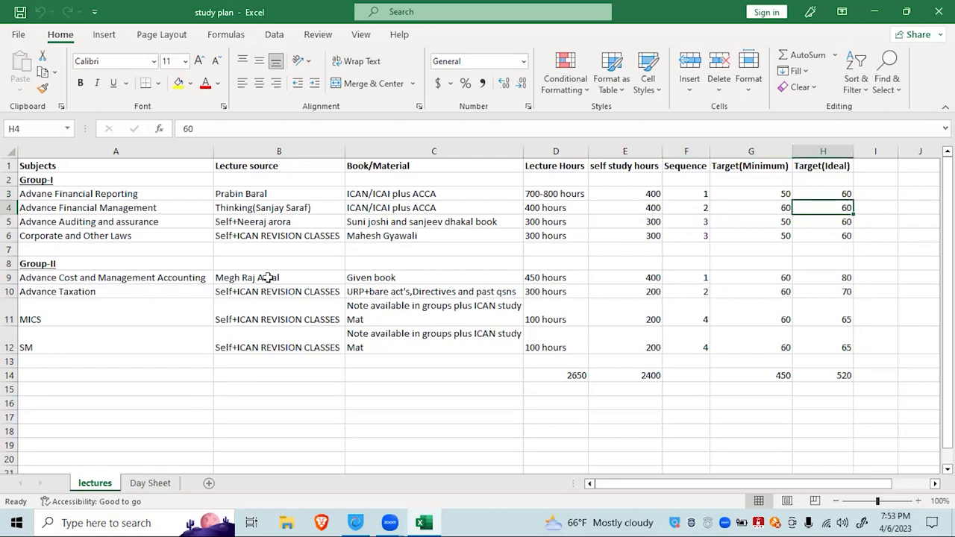
# - Check the targets of Advance Auditing and assurance and of Corporate and Other Laws
pyautogui.press('Left')
pyautogui.press('Down')
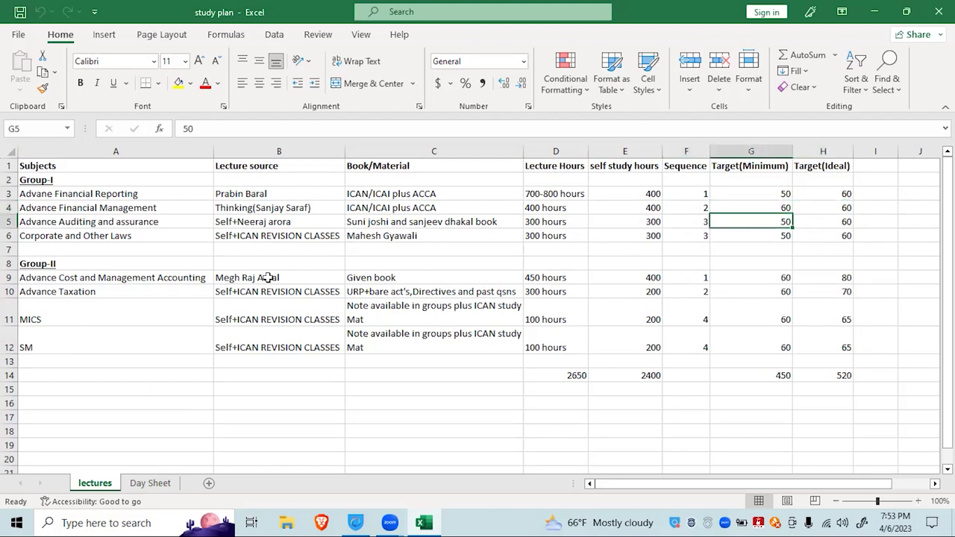
pyautogui.press('Down')
pyautogui.press('Right')
pyautogui.press('Left')
pyautogui.press('Up')
pyautogui.press('Down')
# - Review the Target(Minimum) values of the Group-II subjects down to SM
pyautogui.press('Down')
pyautogui.press('Down')
pyautogui.press('Down')
pyautogui.press('Down')
pyautogui.press('Up')
pyautogui.press('Down')
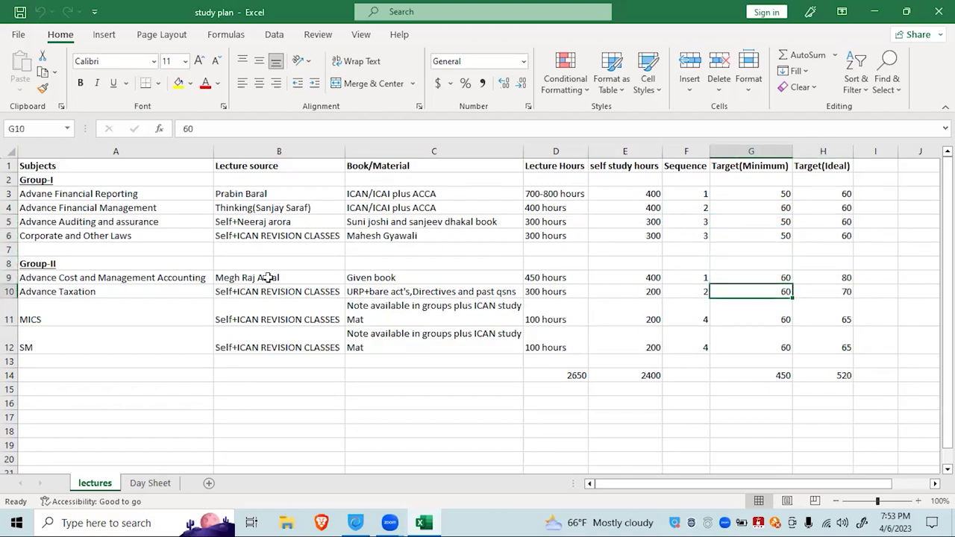
pyautogui.press('Down')
pyautogui.press('Down')
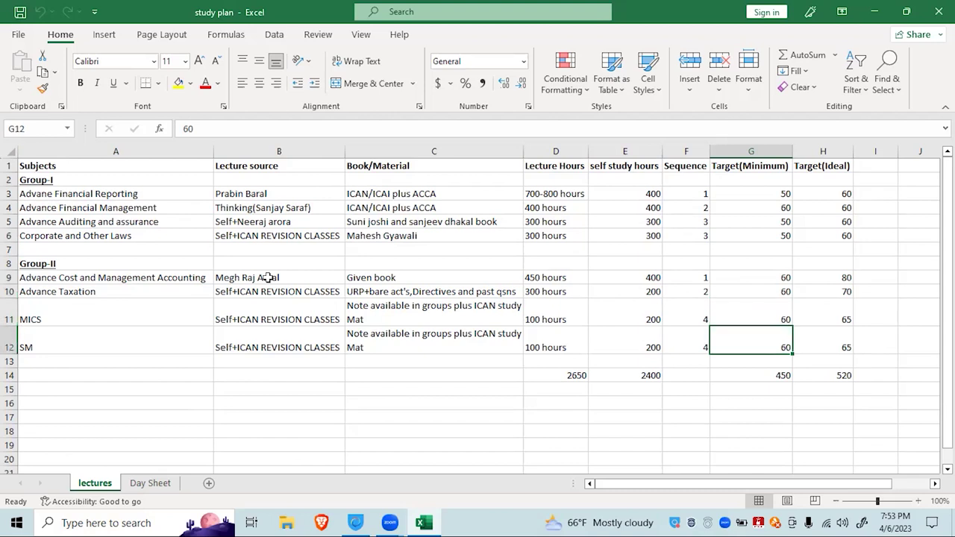
# - Check the SM row back from its Target(Minimum) to its lecture hours and Book/Material entry
pyautogui.press('Left')
pyautogui.press('Left')
pyautogui.press('Left')
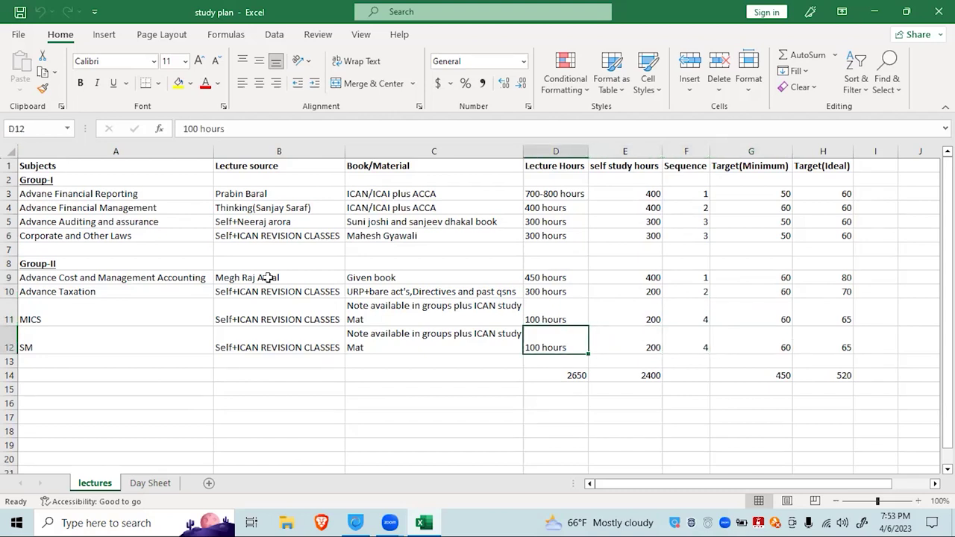
pyautogui.press('Left')
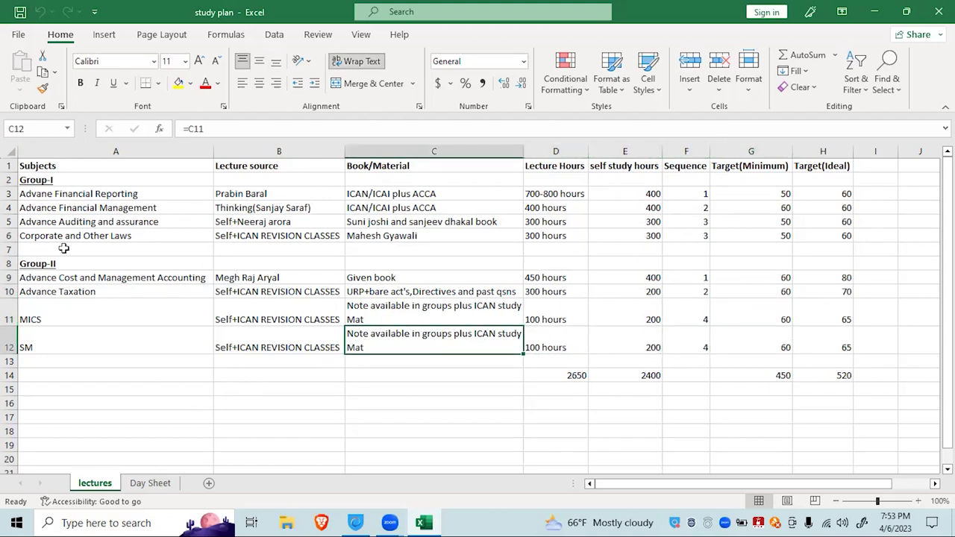
# - Highlight the whole MICS row and inspect the Target(Minimum) value of SM
pyautogui.click(10, 315)
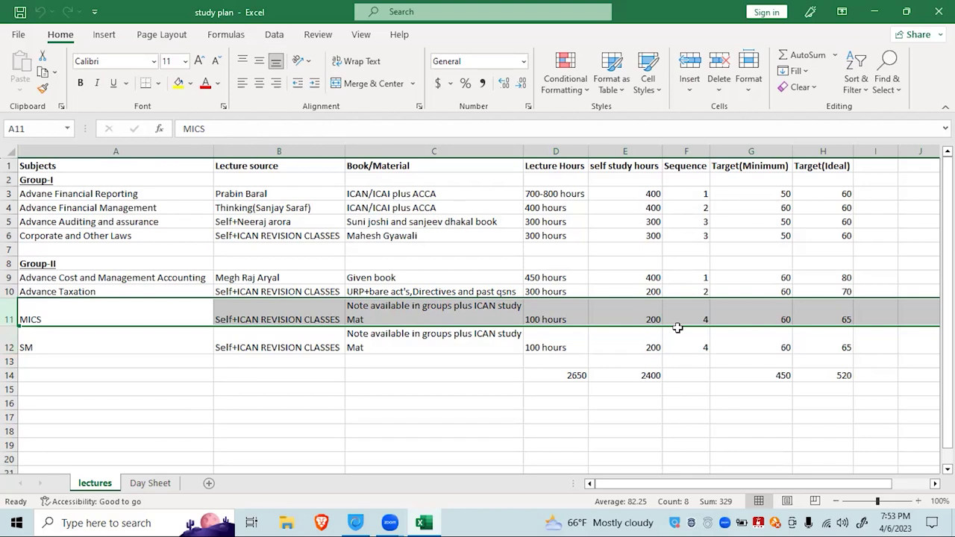
pyautogui.click(751, 329)
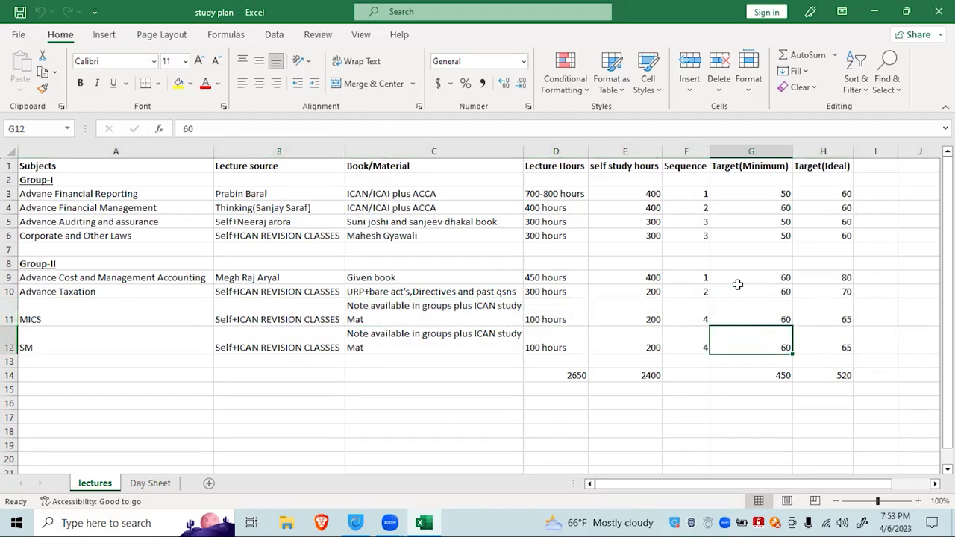
pyautogui.doubleClick(753, 345)
pyautogui.press('Return')
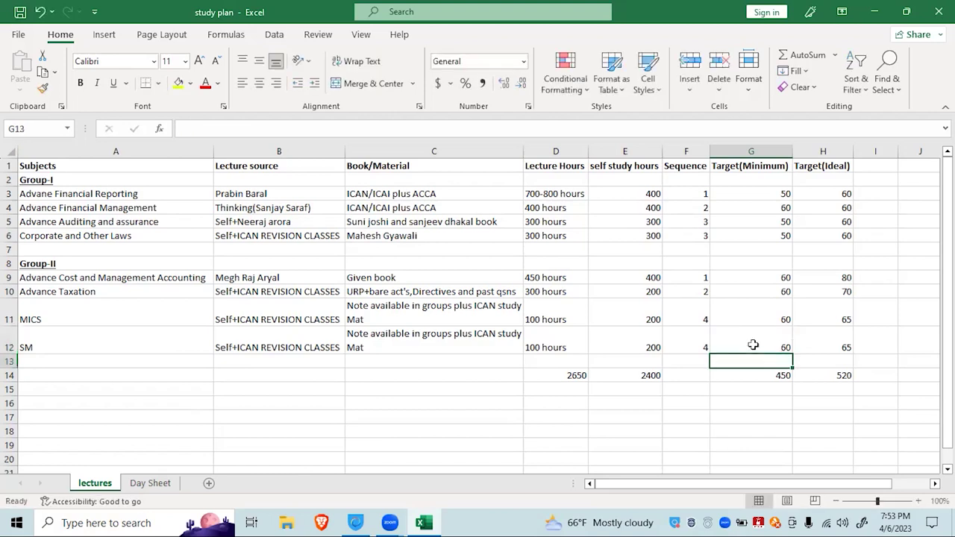
# - Review the totals in row 14, from self study hours to Lecture Hours
pyautogui.press('Left')
pyautogui.press('Down')
pyautogui.press('Left')
pyautogui.press('Left')
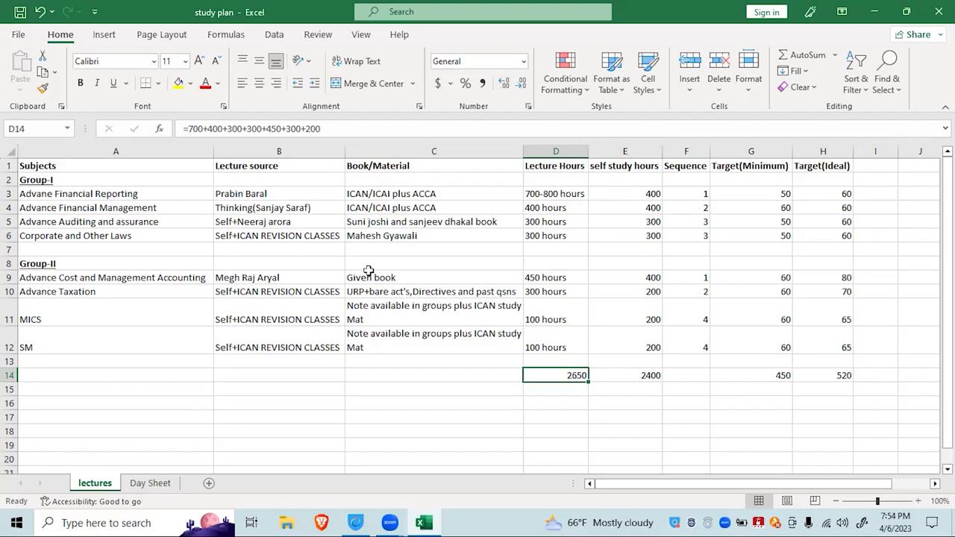
# - Go through the subject list from Advane Financial Reporting down past SM
pyautogui.click(103, 195)
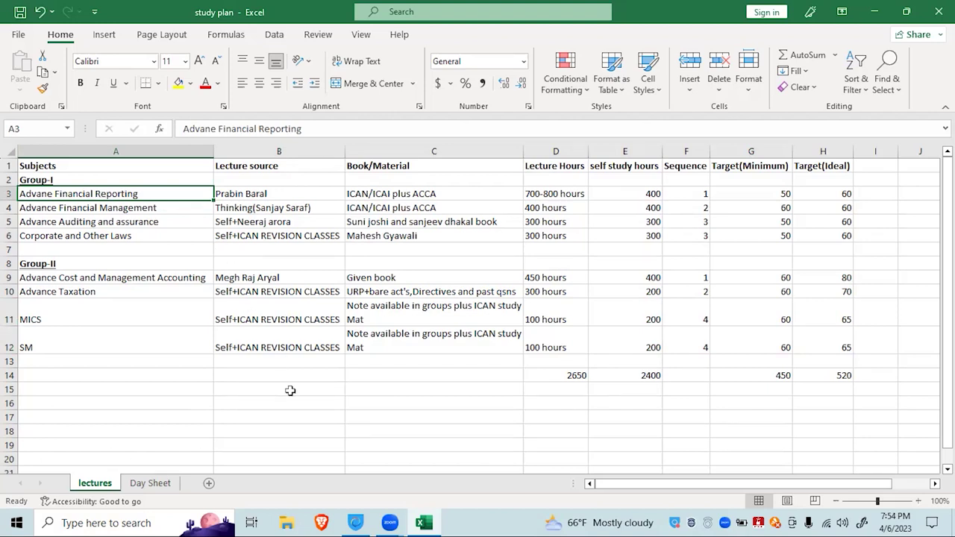
pyautogui.scroll(-1, 291, 391)
pyautogui.scroll(1, 417, 352)
pyautogui.press('Down')
pyautogui.press('Down')
pyautogui.press('Down')
pyautogui.press('Down')
pyautogui.press('Down')
pyautogui.press('Down')
pyautogui.press('Down')
pyautogui.press('Down')
pyautogui.press('Down')
pyautogui.press('Down')
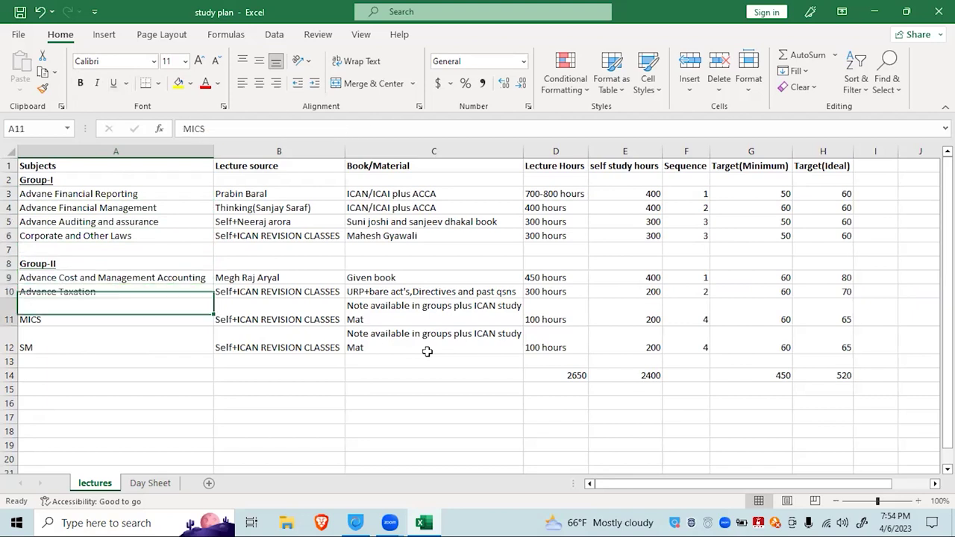
# - Return to the Lecture Hours column and inspect the formula of its total in D14
pyautogui.press('Right')
pyautogui.press('Right')
pyautogui.press('Right')
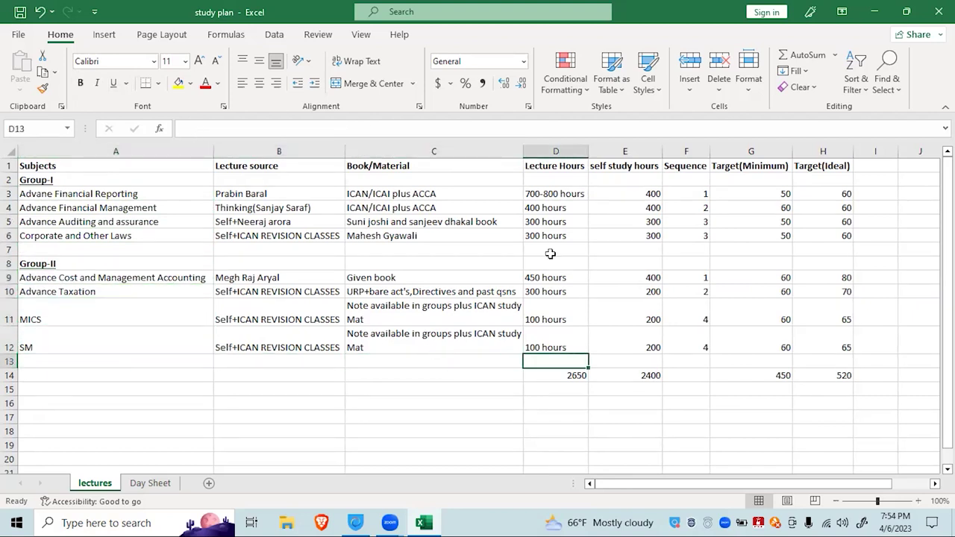
pyautogui.click(554, 375)
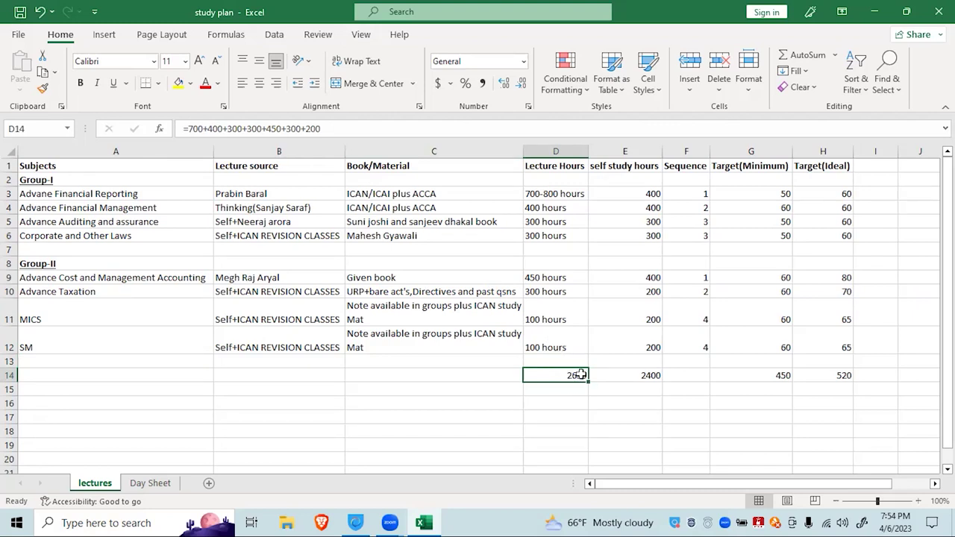
pyautogui.click(556, 416)
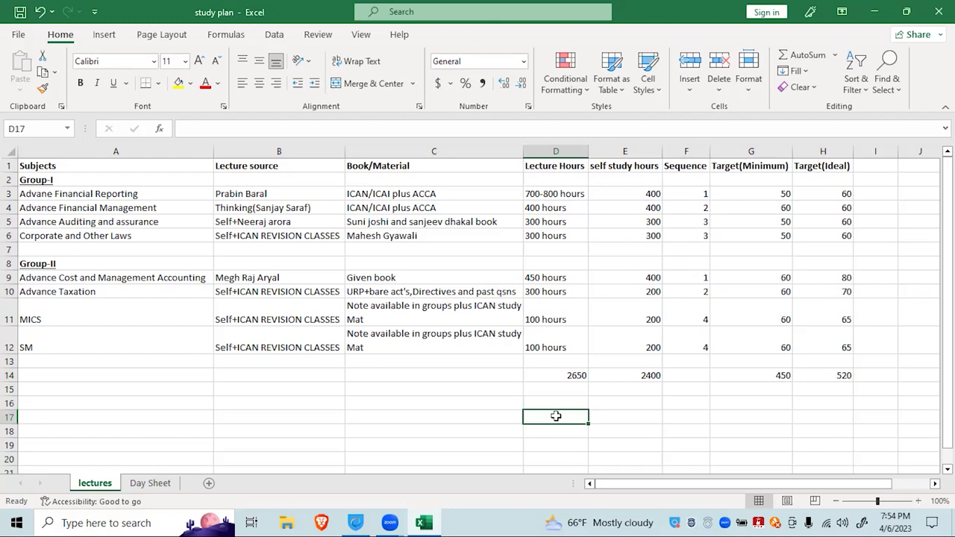
pyautogui.write('=')
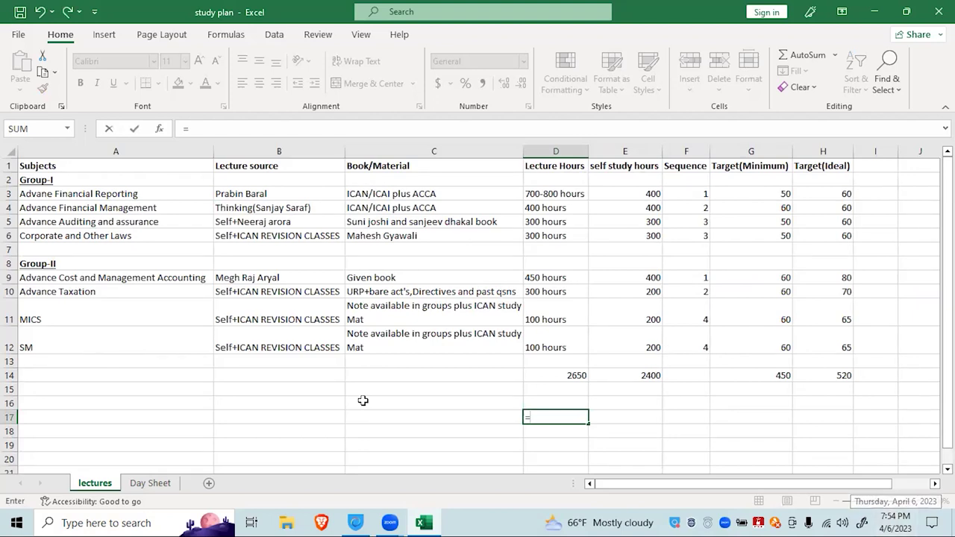
pyautogui.click(322, 523)
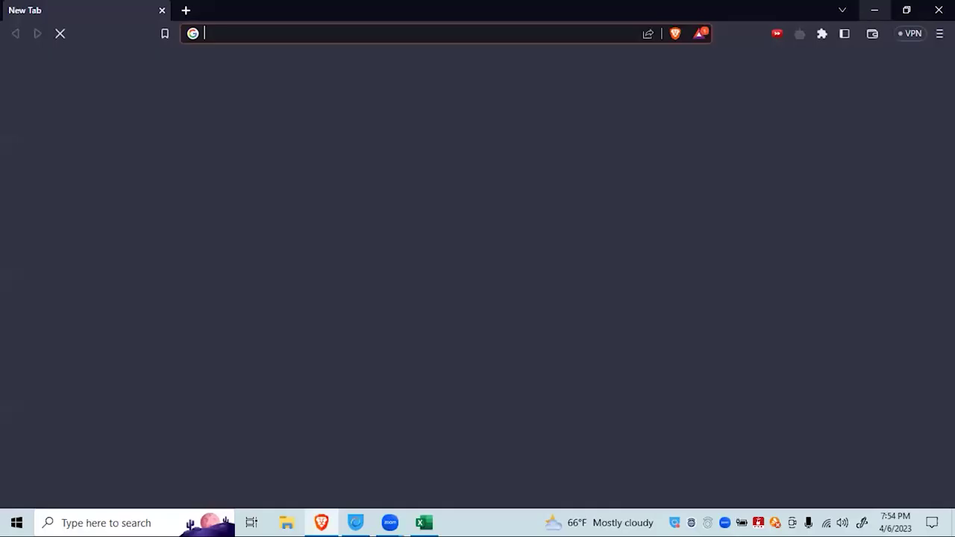
pyautogui.click(939, 10)
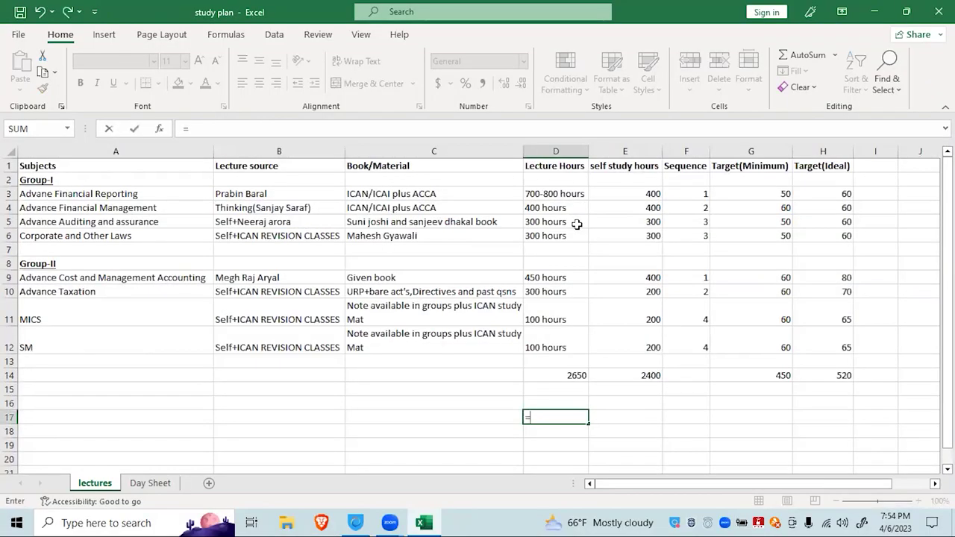
pyautogui.press('BackSpace')
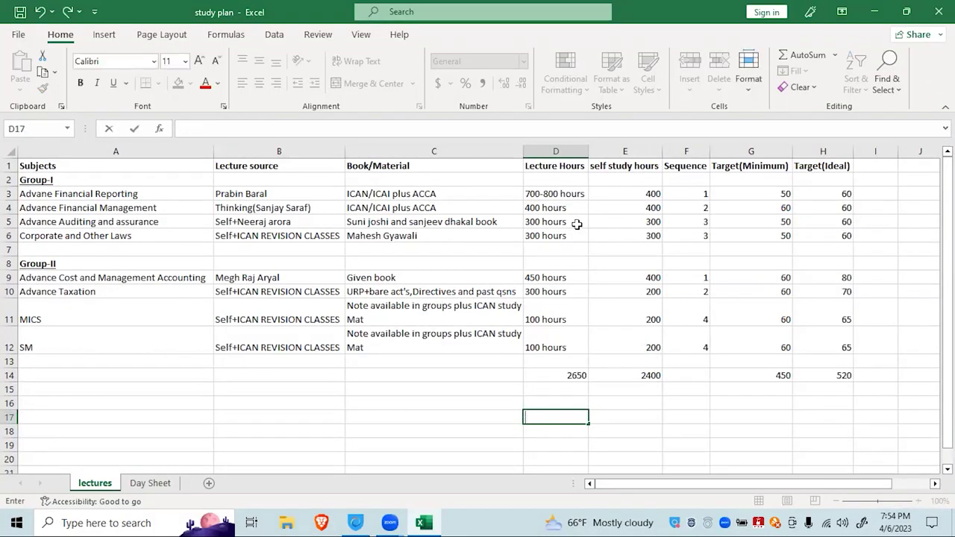
pyautogui.press('Return')
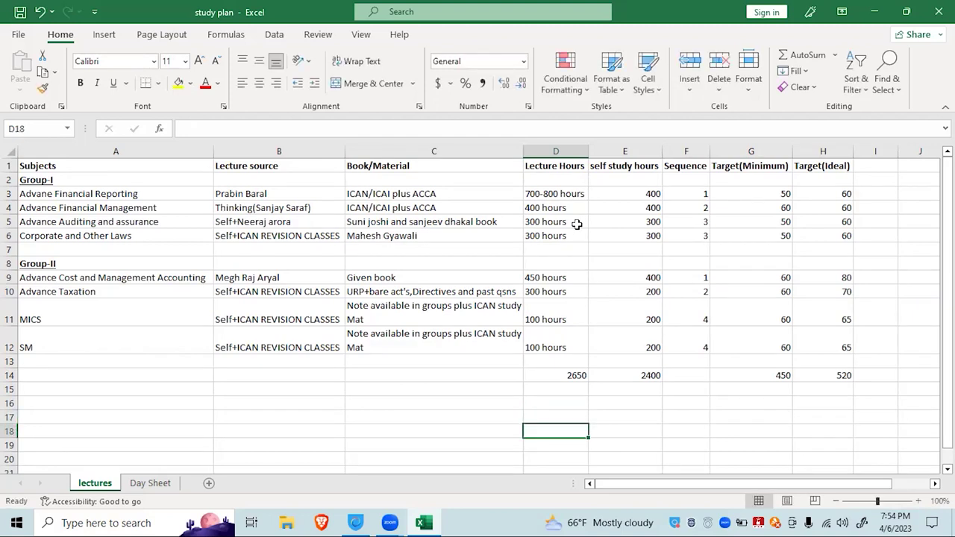
# - Open the Day Sheet worksheet and review the days before preparation leave and the Dashain,tihar,newyear etc deduction
pyautogui.click(149, 483)
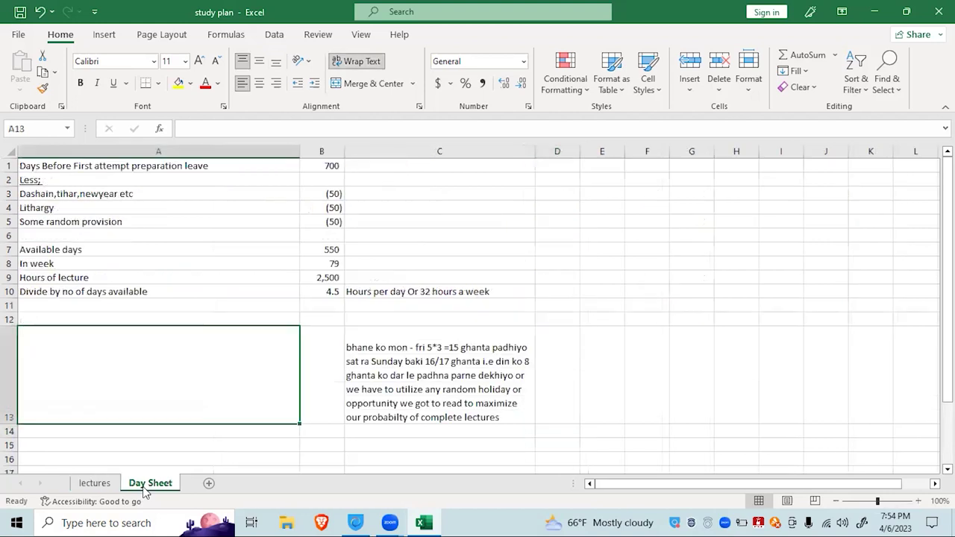
pyautogui.click(328, 171)
pyautogui.press('Down')
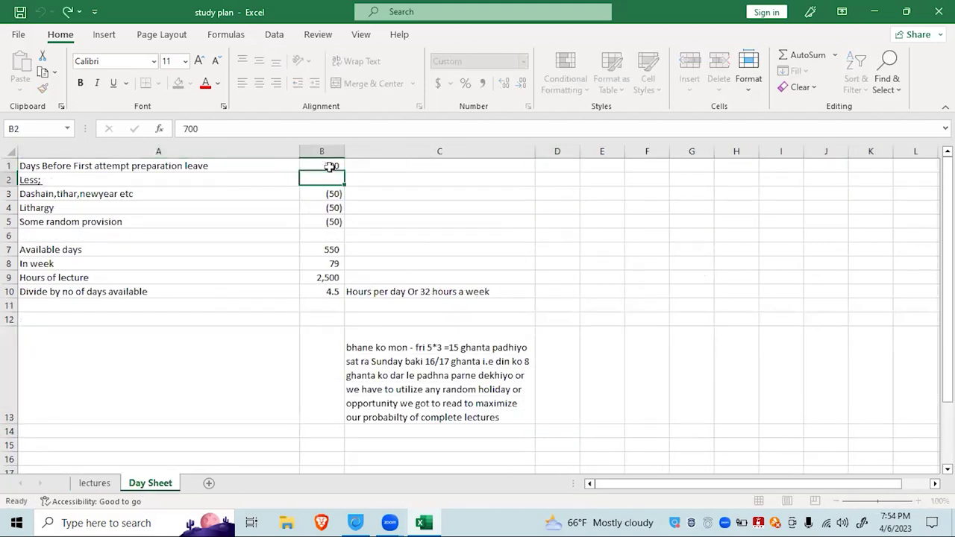
pyautogui.press('Down')
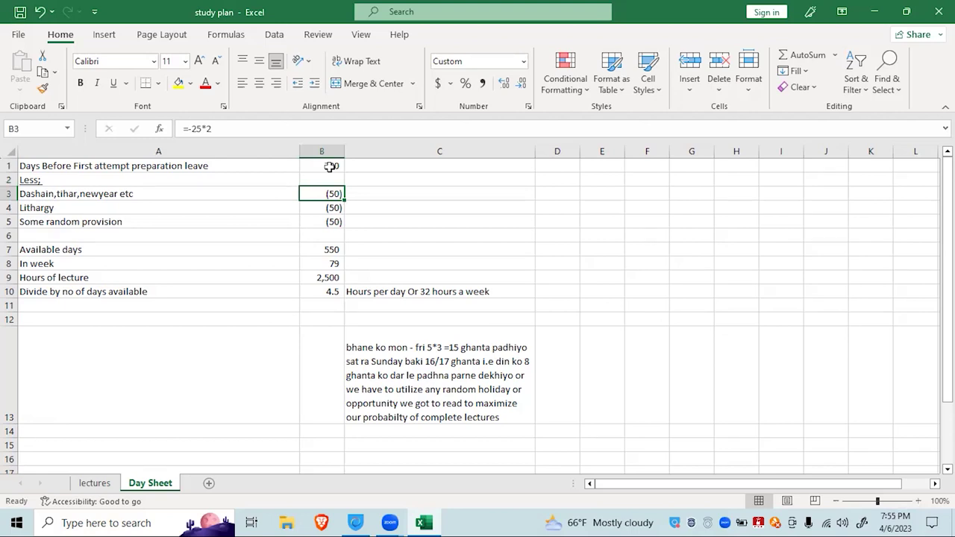
pyautogui.press('Left')
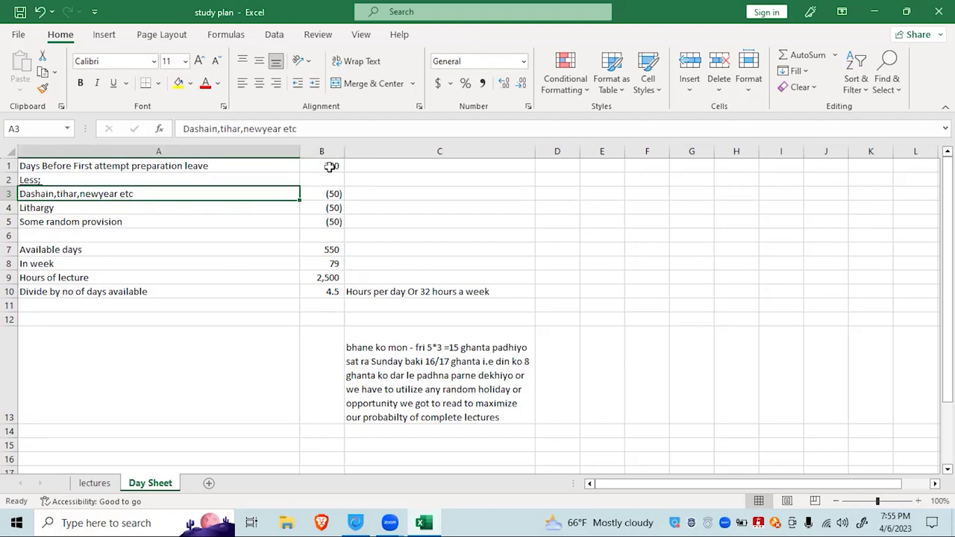
pyautogui.press('Right')
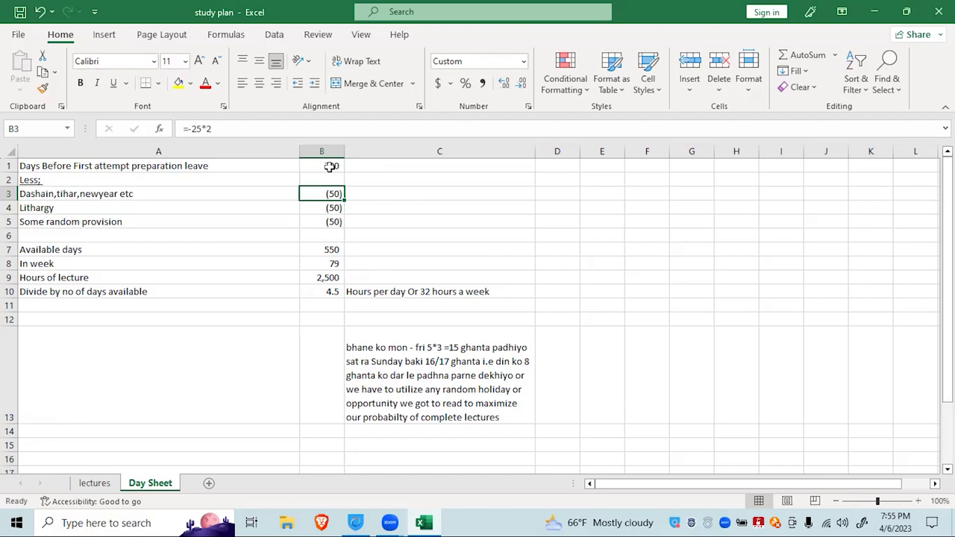
# - Compare the Dashain,tihar,newyear etc deduction with the Lithargy deduction
pyautogui.press('Down')
pyautogui.press('Up')
pyautogui.press('Left')
pyautogui.press('Down')
pyautogui.press('Right')
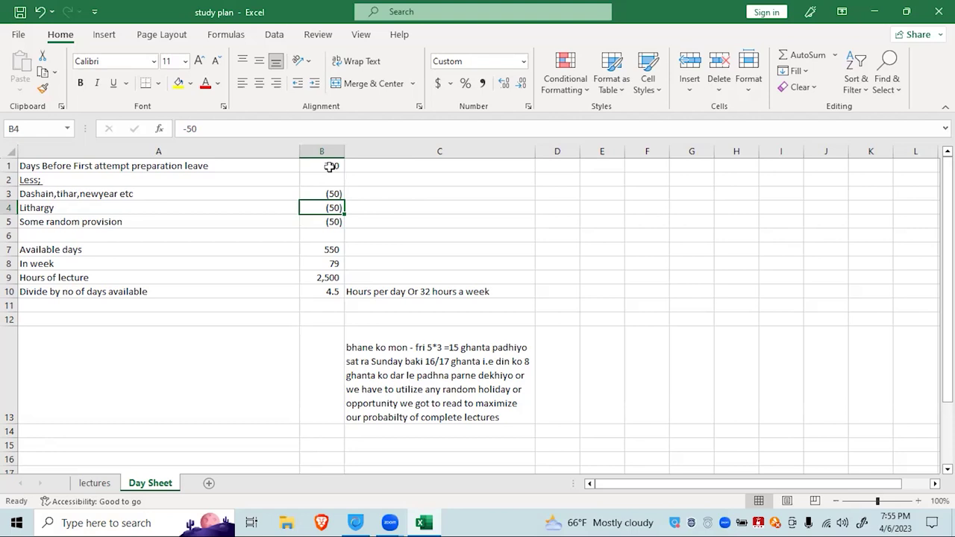
# - Review the Some random provision deduction and highlight the Available days label together with its value
pyautogui.press('Down')
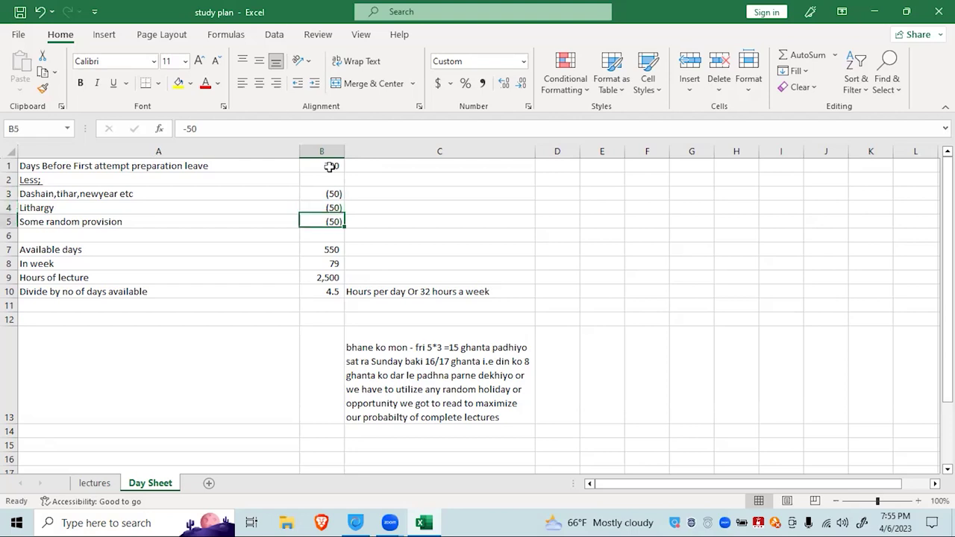
pyautogui.press('Left')
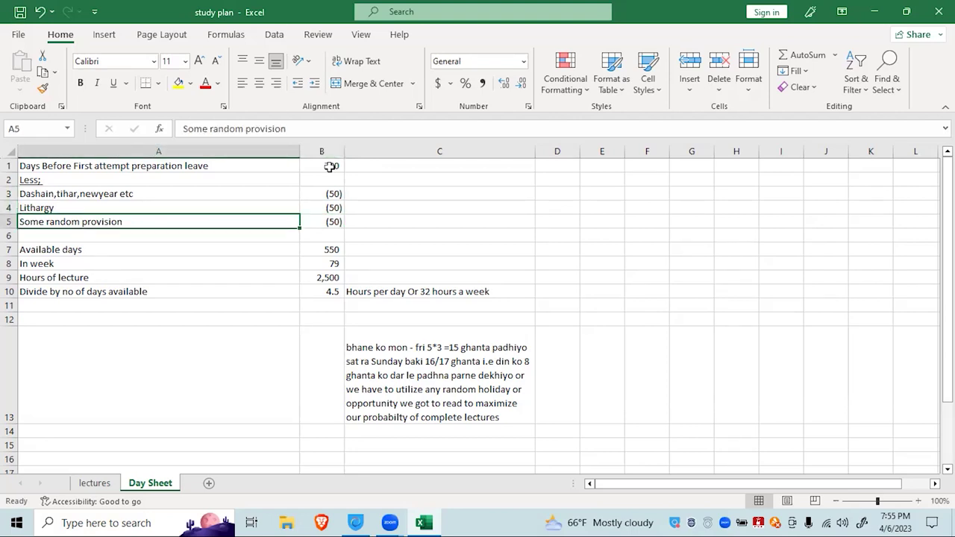
pyautogui.press('Right')
pyautogui.press('Down')
pyautogui.press('Left')
pyautogui.press('Right')
pyautogui.press('Left')
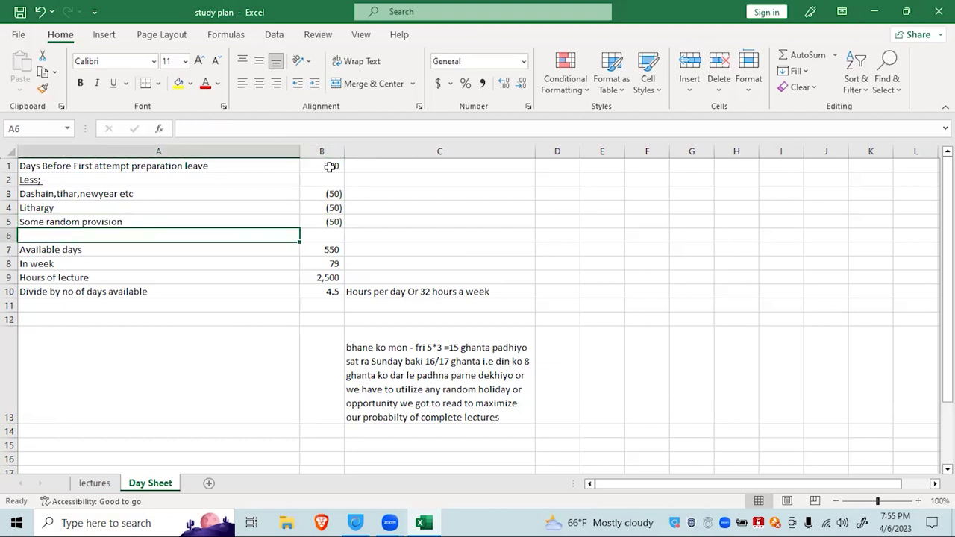
pyautogui.press('Down')
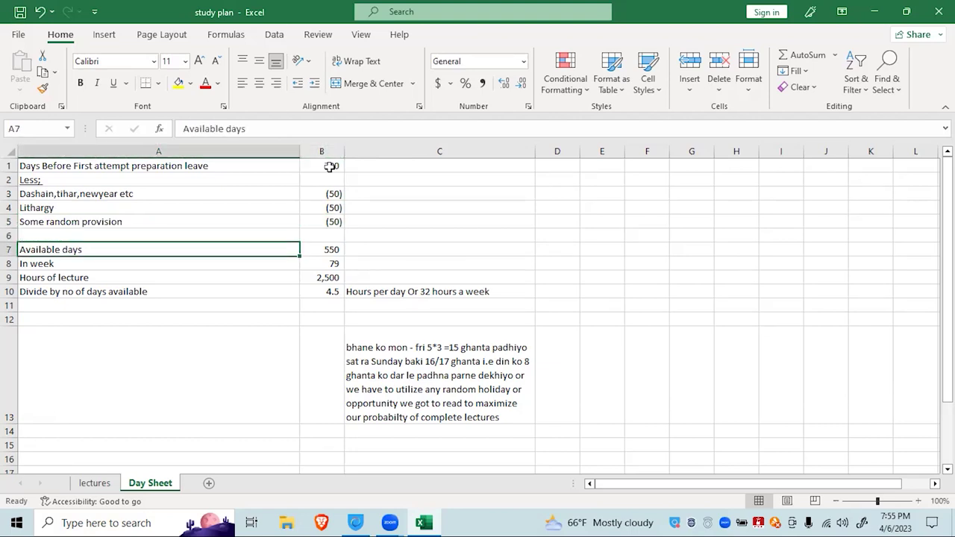
pyautogui.hotkey('shift', 'Right')
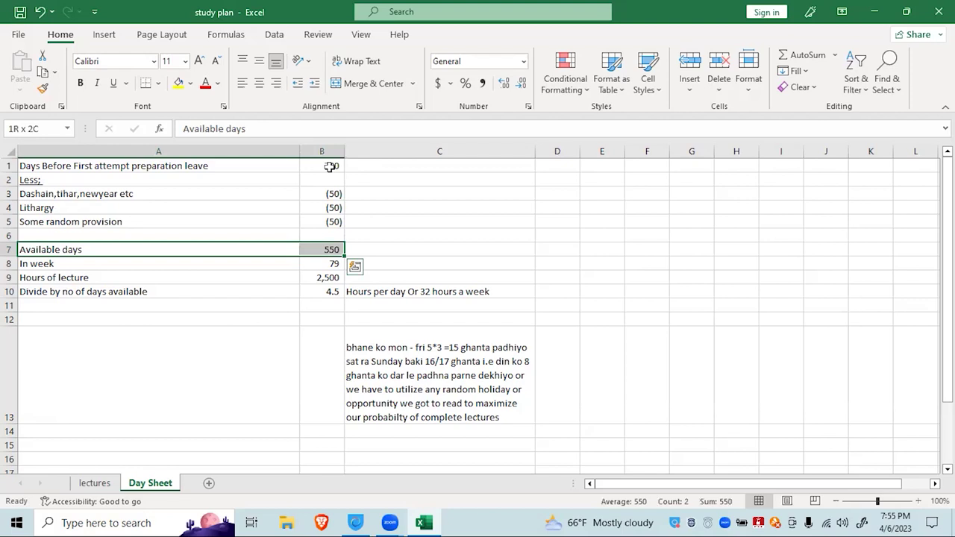
# - Bold the Available days label with its value and the In week value, undoing the accidental move of the In week cell
pyautogui.hotkey('ctrl', 'b')
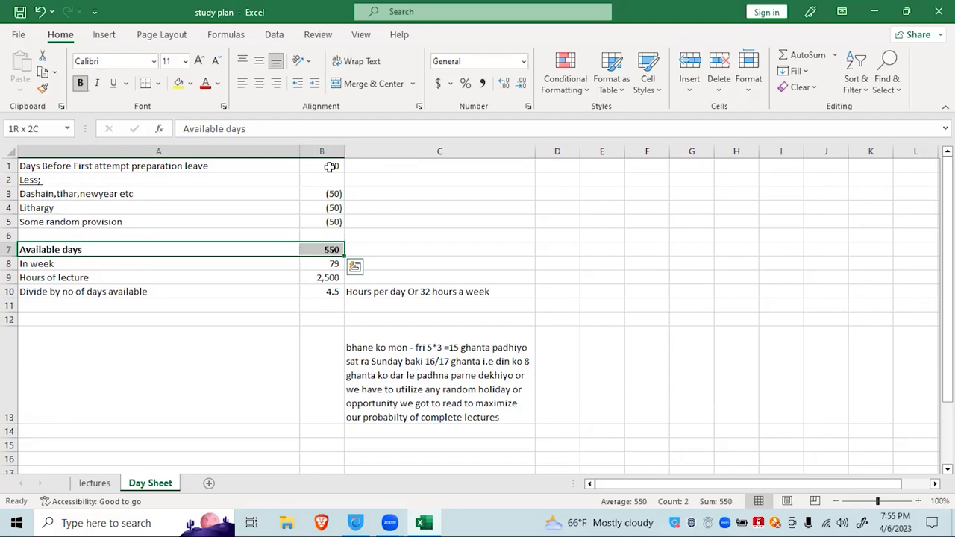
pyautogui.click(333, 263)
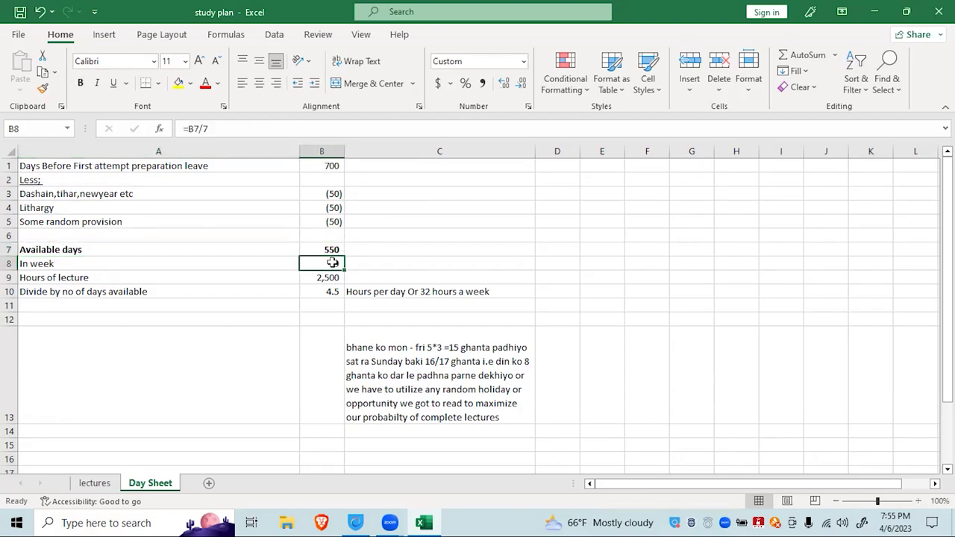
pyautogui.hotkey('ctrl', 'b')
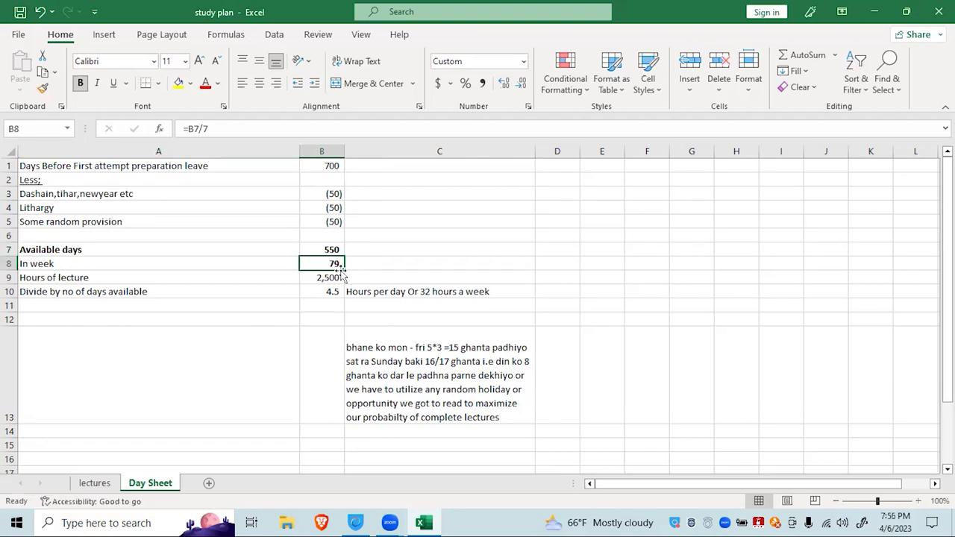
pyautogui.moveTo(342, 275); pyautogui.dragTo(345, 253)
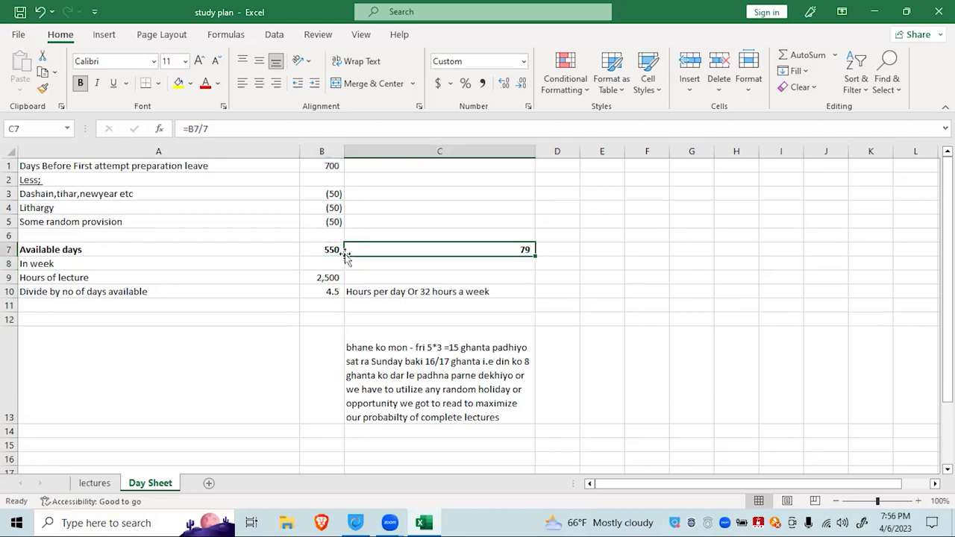
pyautogui.hotkey('ctrl', 'z')
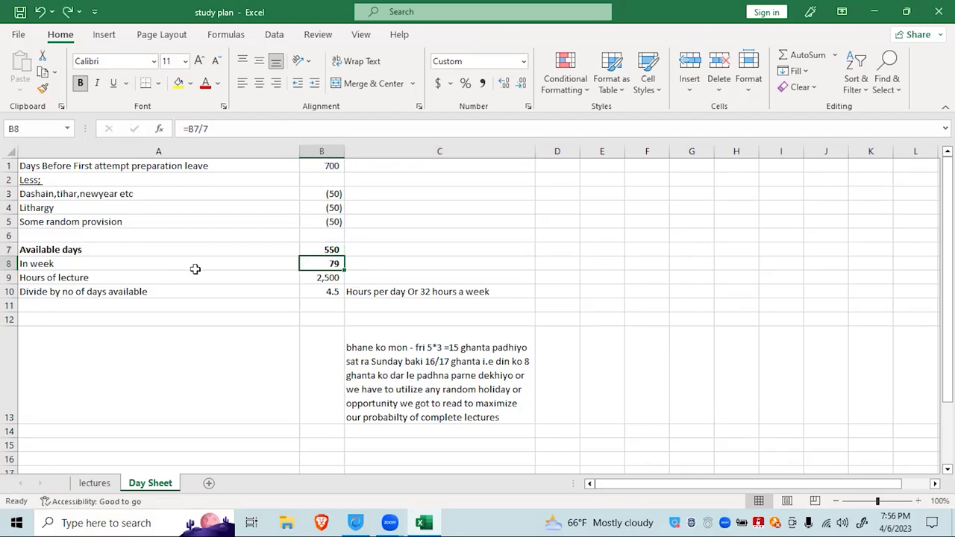
# - Compare the Lecture Hours total on the lectures sheet with the Day Sheet's Hours of lecture and days before preparation leave
pyautogui.click(94, 483)
pyautogui.click(559, 375)
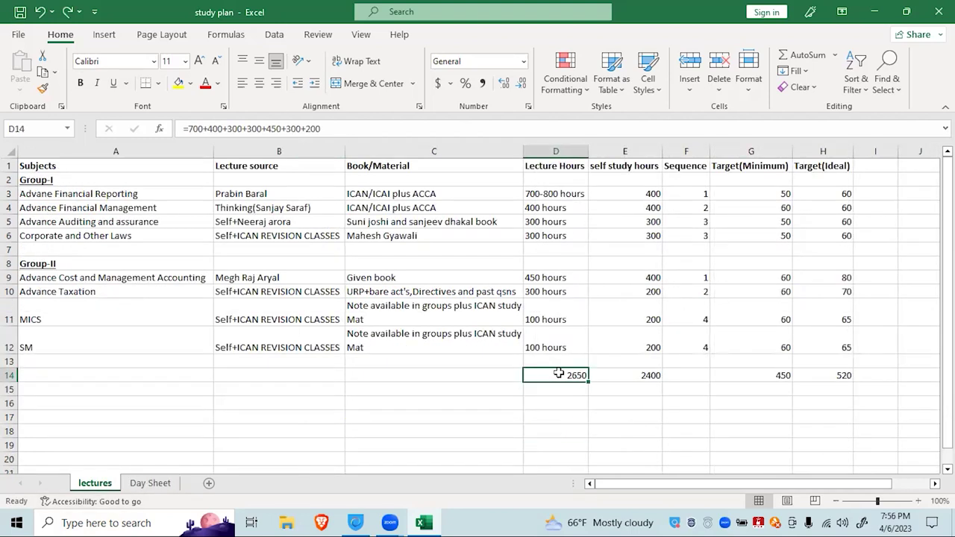
pyautogui.click(163, 485)
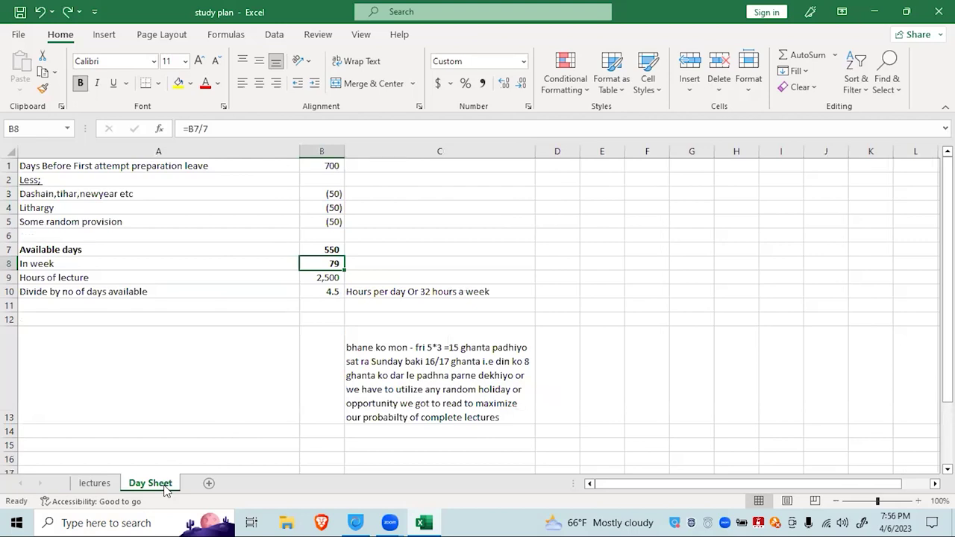
pyautogui.press('Down')
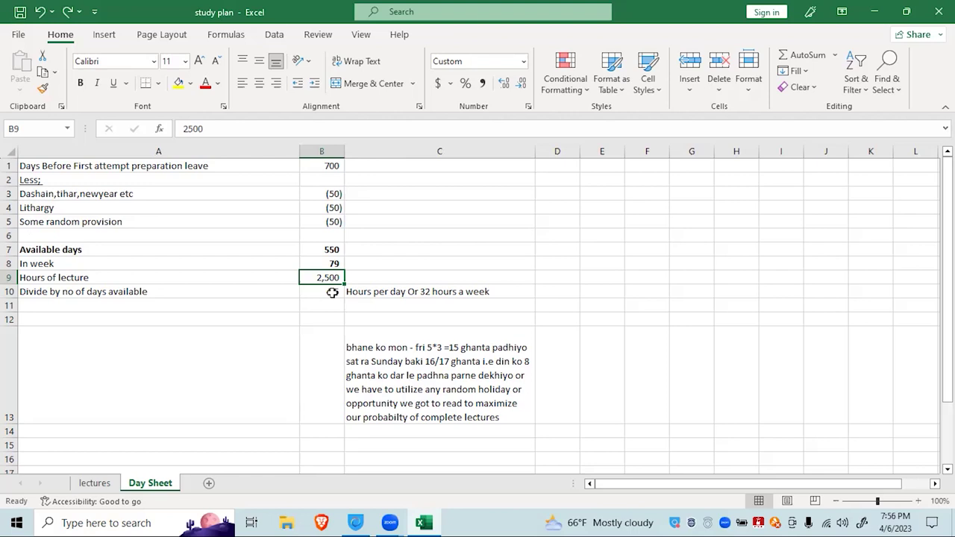
pyautogui.click(333, 169)
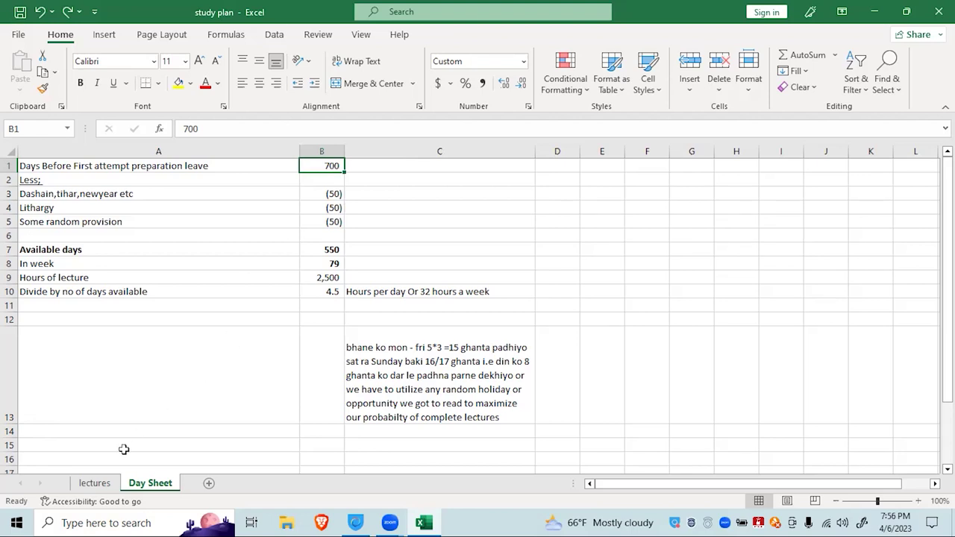
# - Review the self study hours column down to its total on the lectures sheet and return to the Day Sheet
pyautogui.click(110, 483)
pyautogui.click(640, 161)
pyautogui.moveTo(640, 161); pyautogui.dragTo(646, 375)
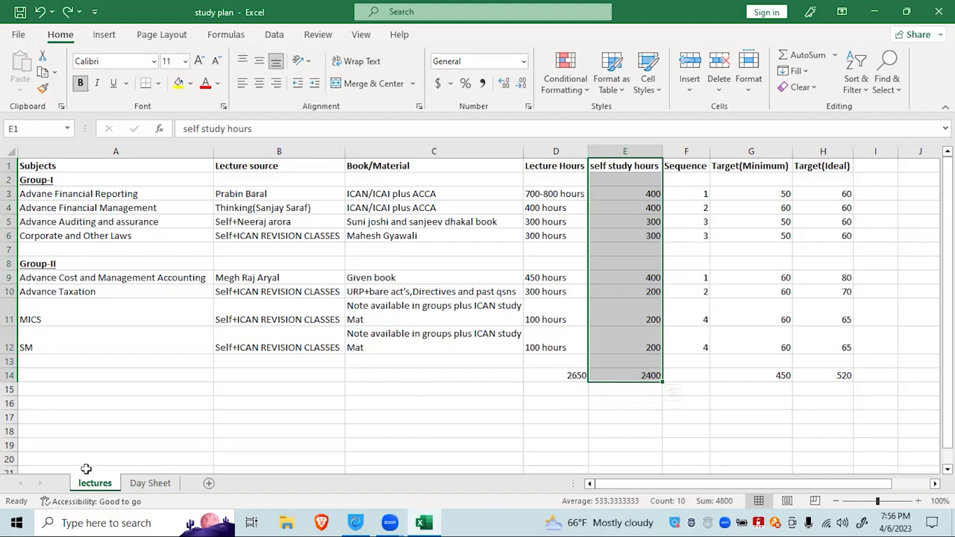
pyautogui.click(141, 483)
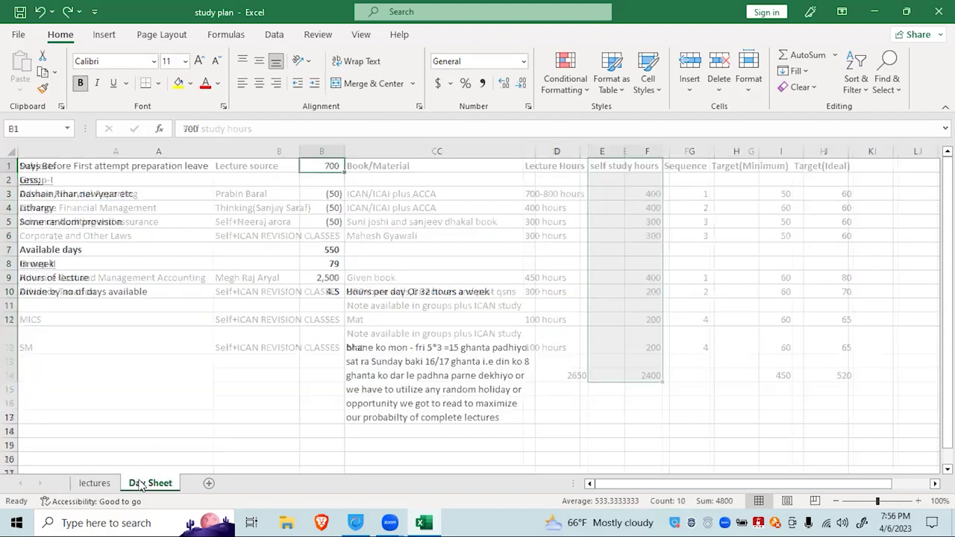
# - Inspect the Divide by no of days available formula in B10 and the hours-per-day note beside it
pyautogui.click(329, 293)
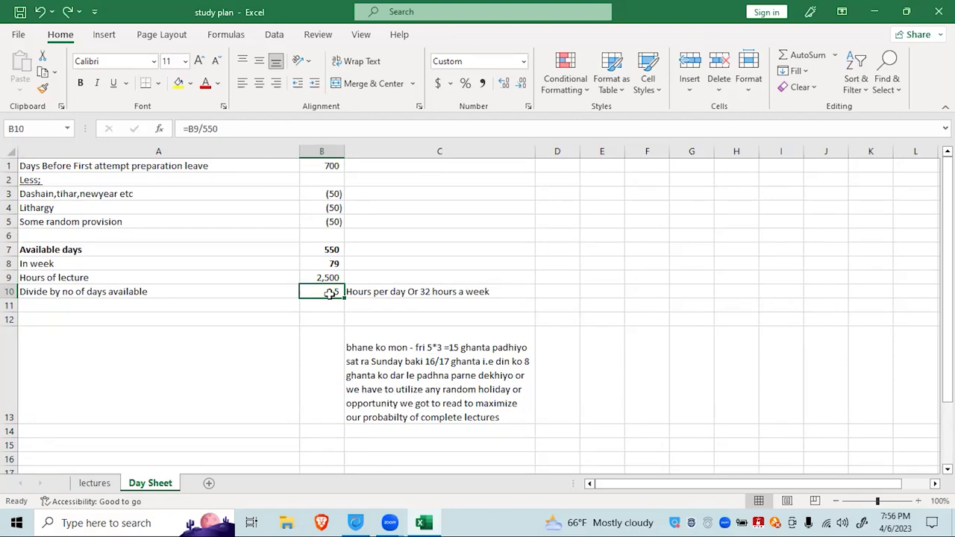
pyautogui.doubleClick(440, 292)
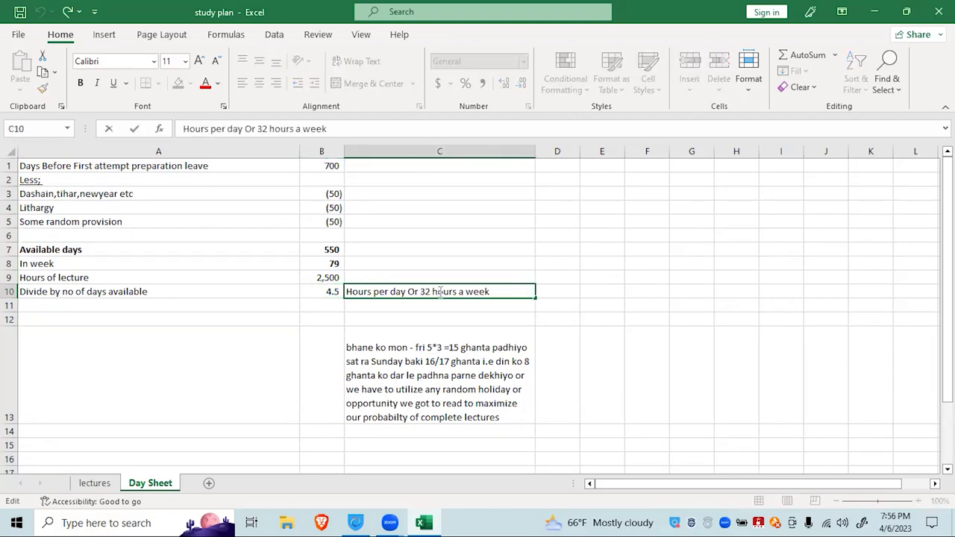
pyautogui.press('Return')
# - Enter the office schedule 9--6 in E5 and 5days in E6
pyautogui.press('Up')
pyautogui.press('Right')
pyautogui.press('Up')
pyautogui.press('Up')
pyautogui.press('Up')
pyautogui.press('Up')
pyautogui.press('Right')
pyautogui.press('Up')
pyautogui.write('9--6')
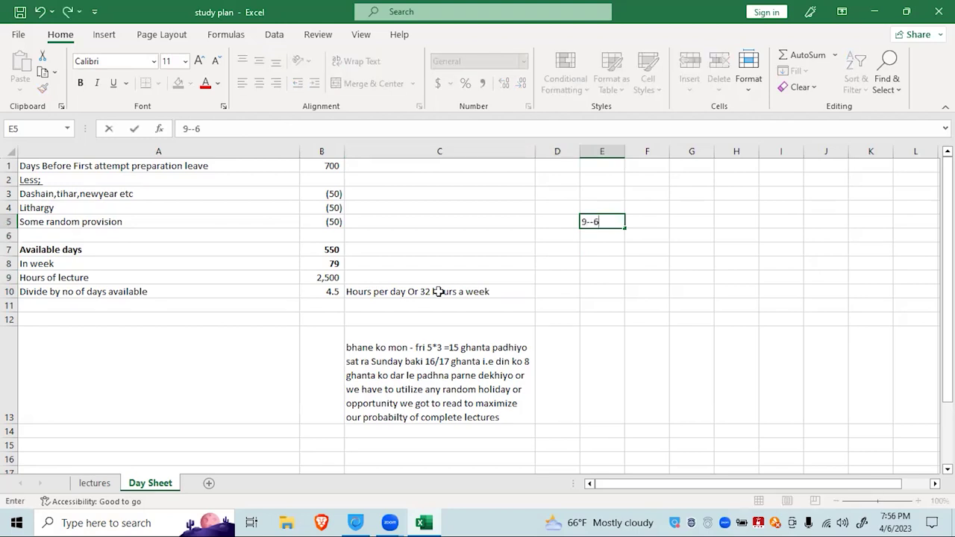
pyautogui.press('Return')
pyautogui.write('5days')
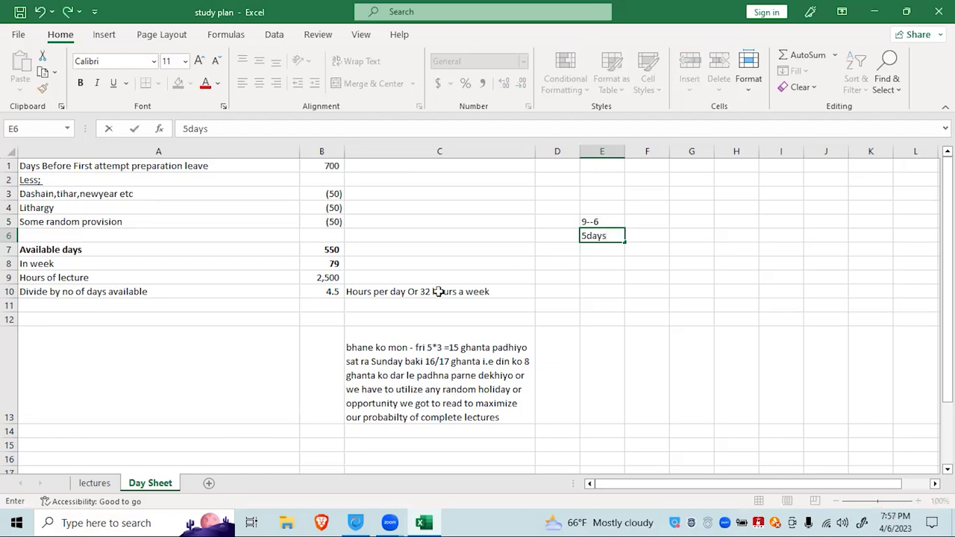
pyautogui.press('Up')
# - Enter the alternative schedule 10--6 in F5 and its day count 6 in F6
pyautogui.press('Right')
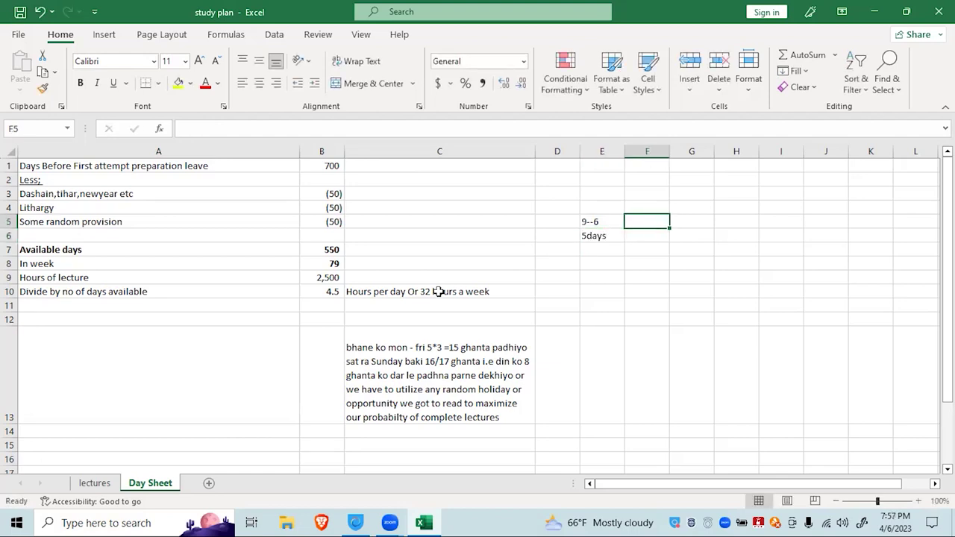
pyautogui.write('10-5')
pyautogui.press('Return')
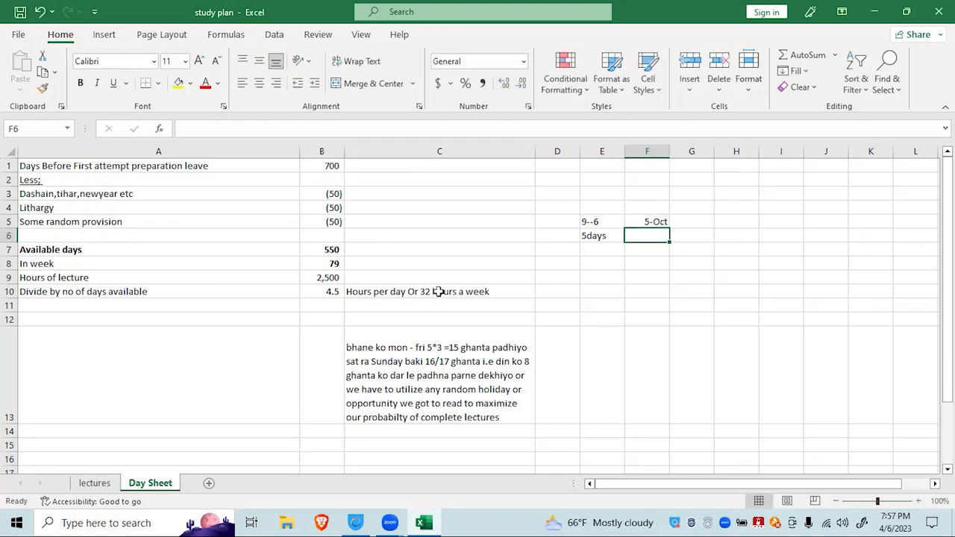
pyautogui.write('6')
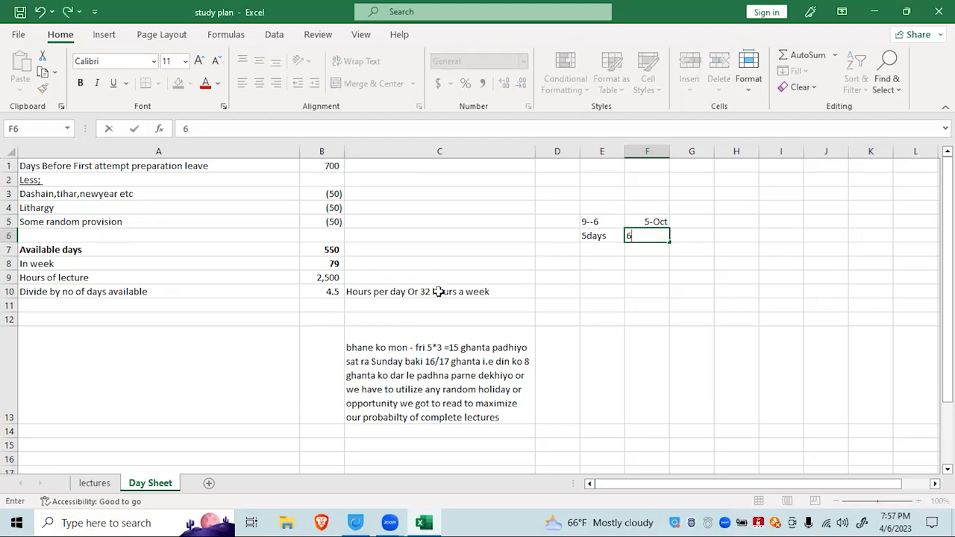
pyautogui.press('Return')
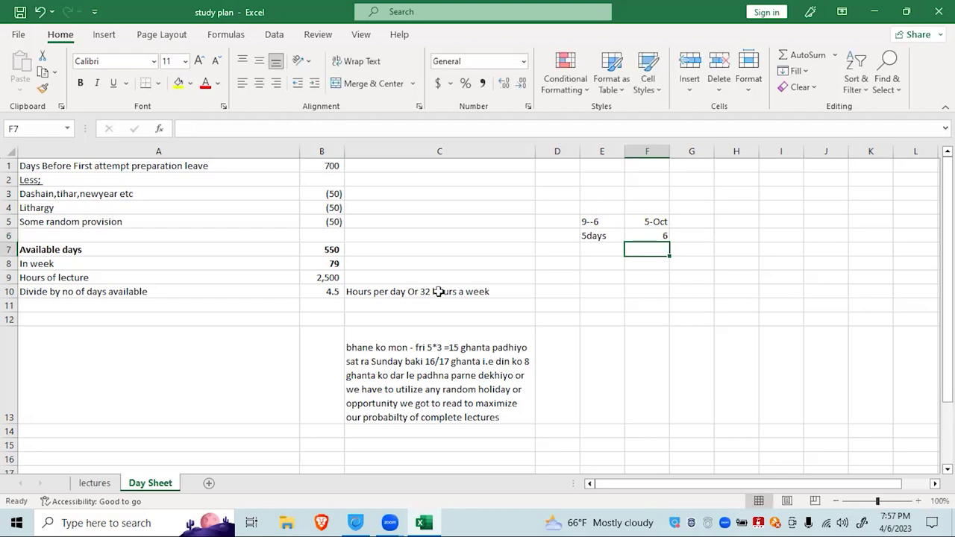
pyautogui.click(655, 212)
pyautogui.click(655, 221)
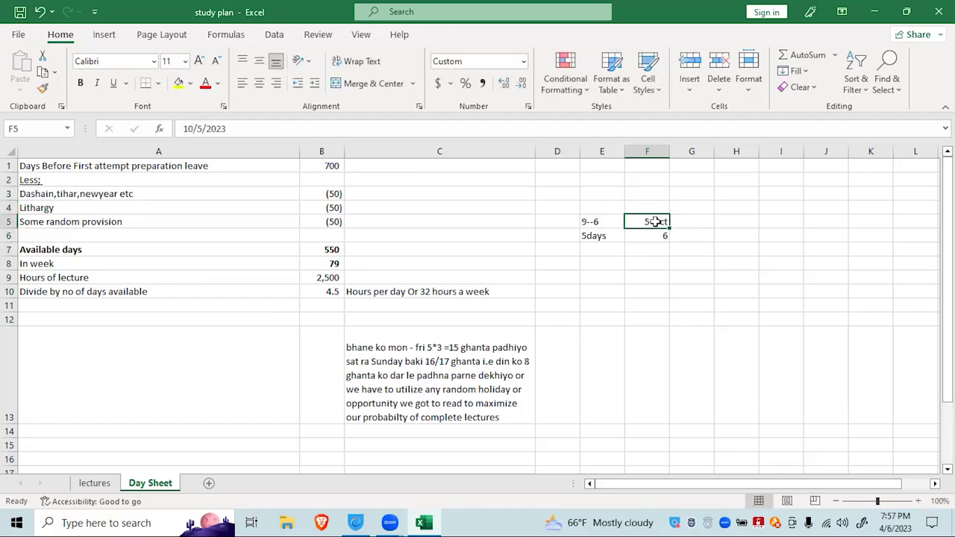
pyautogui.write('10--6')
pyautogui.press('Return')
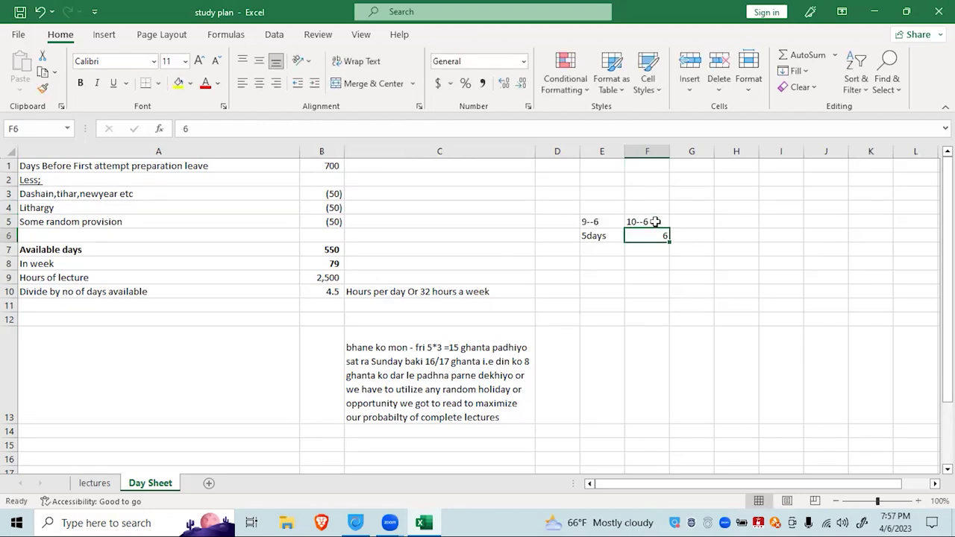
# - Bold the 9--6 and 5days entries in E5:E6
pyautogui.click(584, 222)
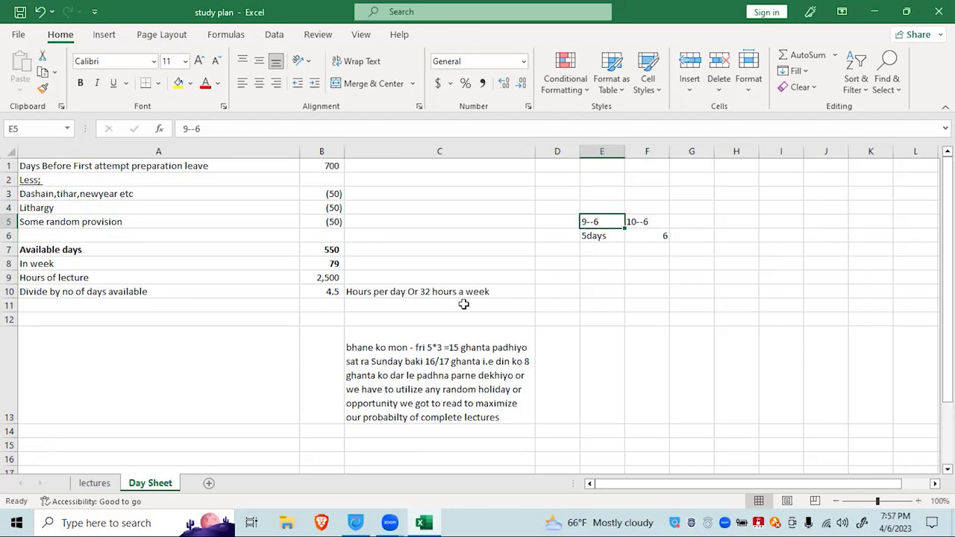
pyautogui.scroll(-4, 462, 305)
pyautogui.scroll(4, 462, 305)
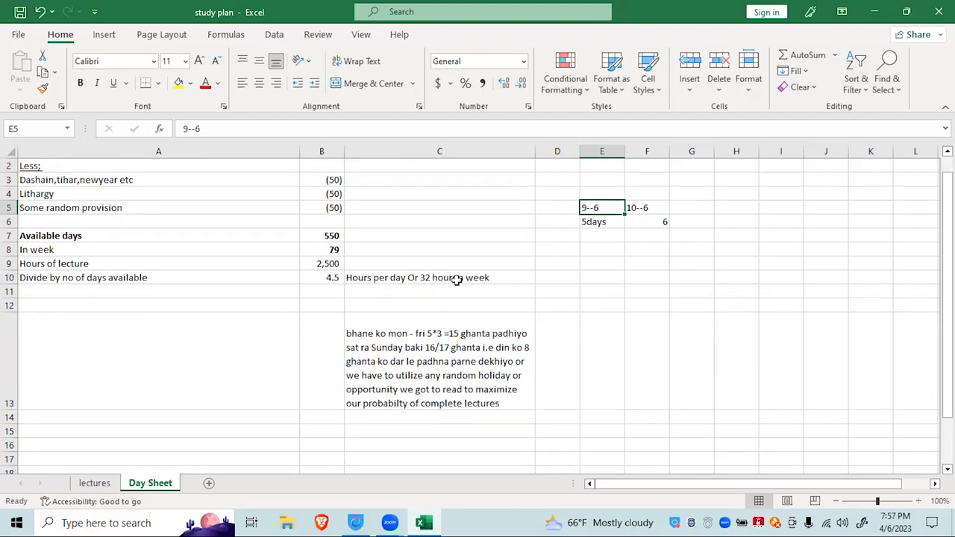
pyautogui.click(601, 235)
pyautogui.click(589, 207)
pyautogui.moveTo(590, 207); pyautogui.dragTo(601, 220)
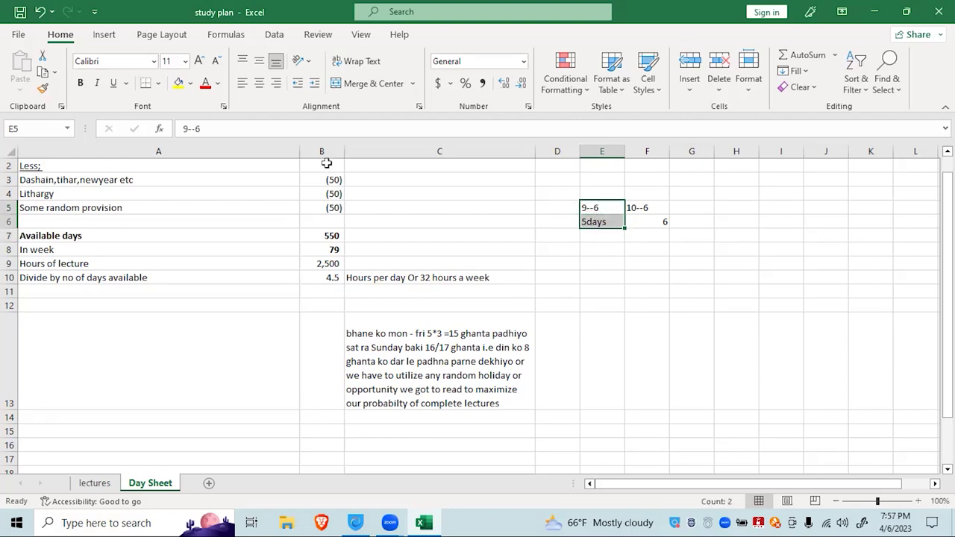
pyautogui.hotkey('ctrl', 'b')
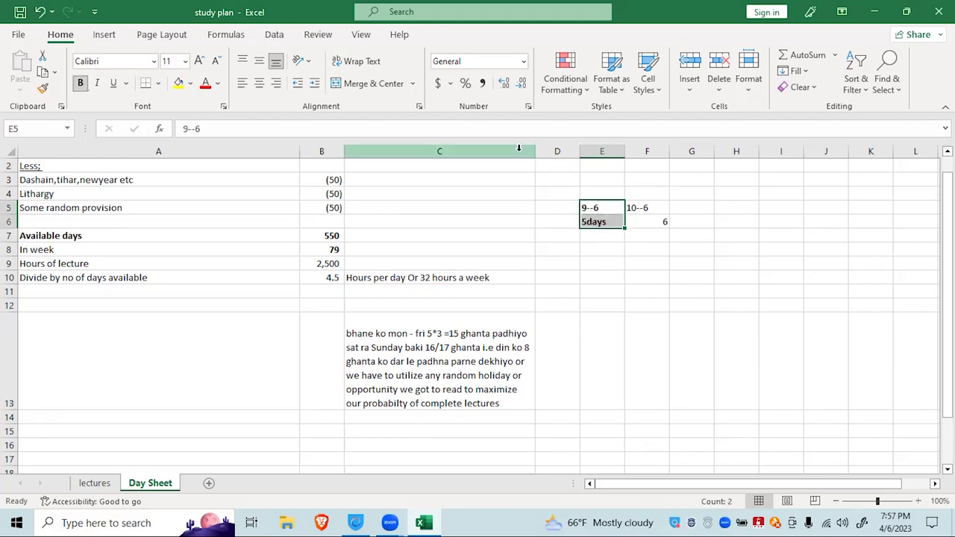
# - Enter the weekend days sun in E9 and sat in E10
pyautogui.click(592, 260)
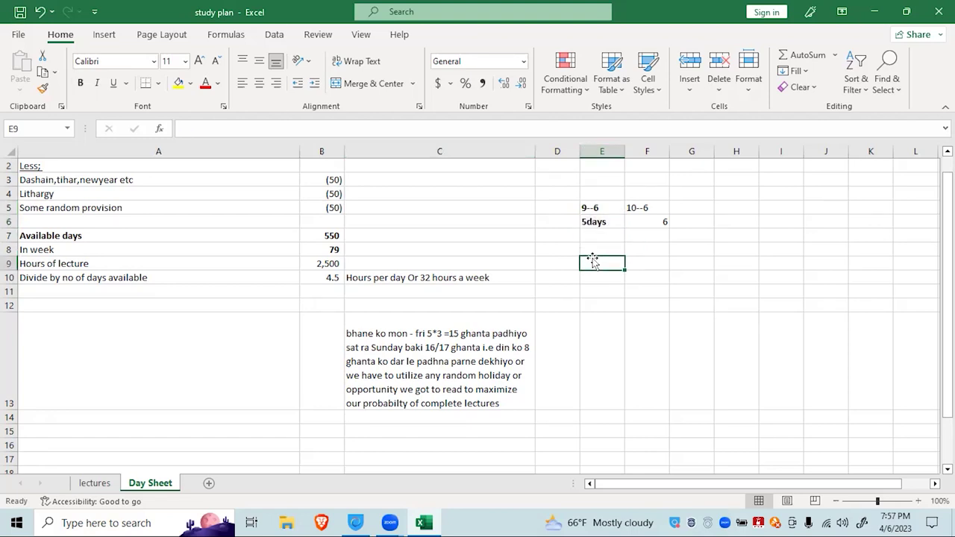
pyautogui.write('suny')
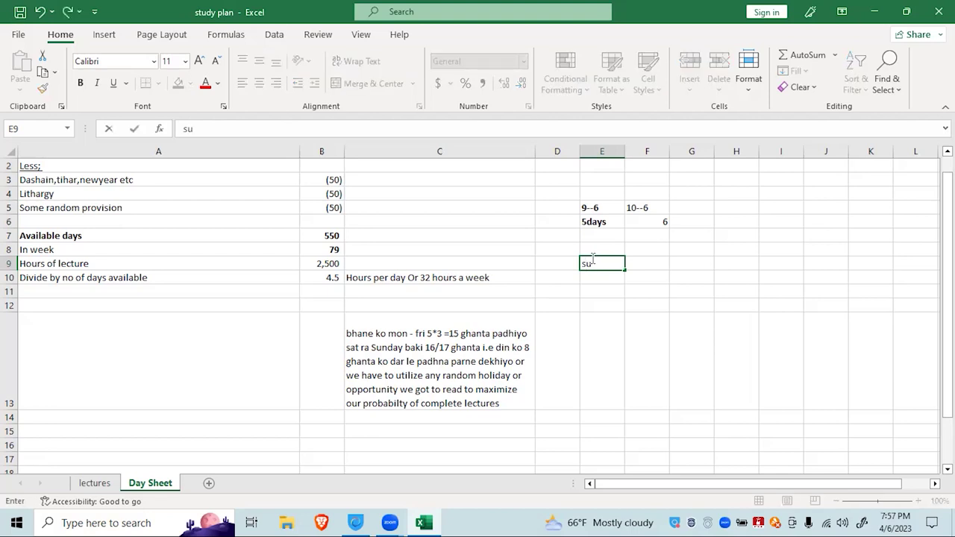
pyautogui.doubleClick(601, 266)
pyautogui.press('BackSpace')
pyautogui.press('Return')
pyautogui.write('sat')
pyautogui.press('Return')
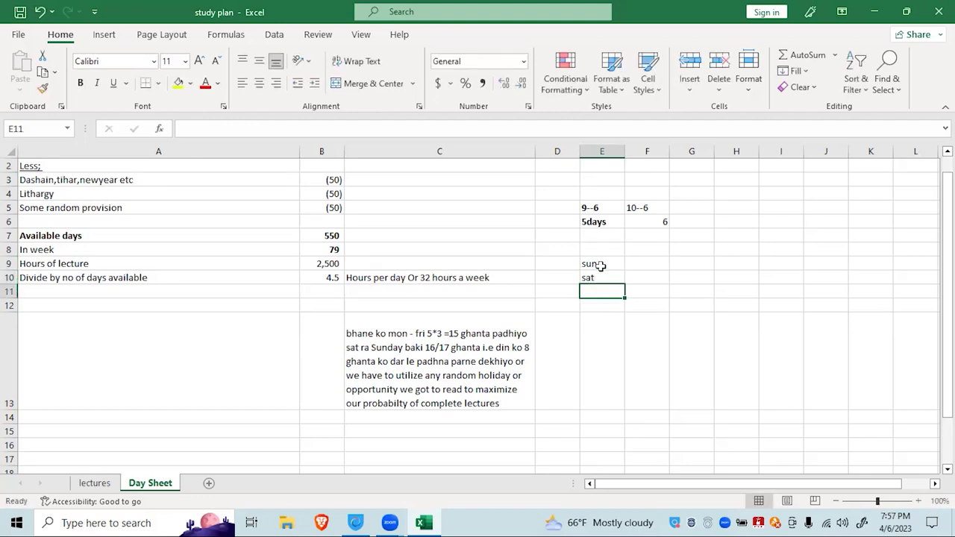
# - Bold the sun and sat entries in E9:E10
pyautogui.press('Up')
pyautogui.press('Up')
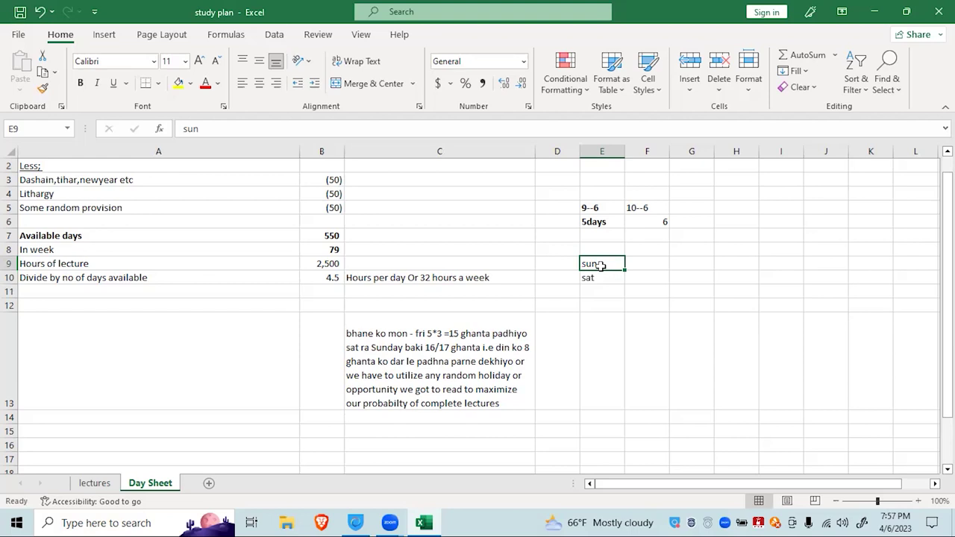
pyautogui.hotkey('shift', 'Down')
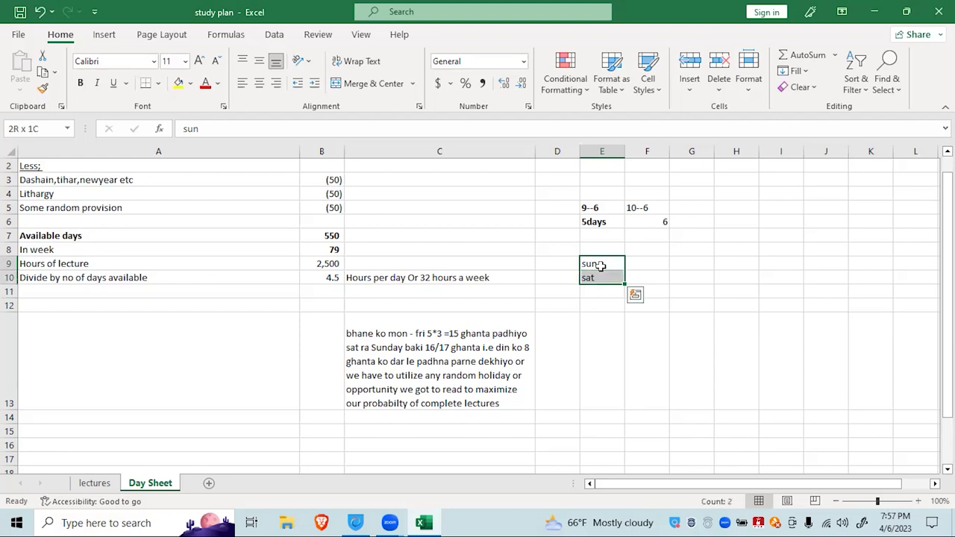
pyautogui.hotkey('ctrl', 'b')
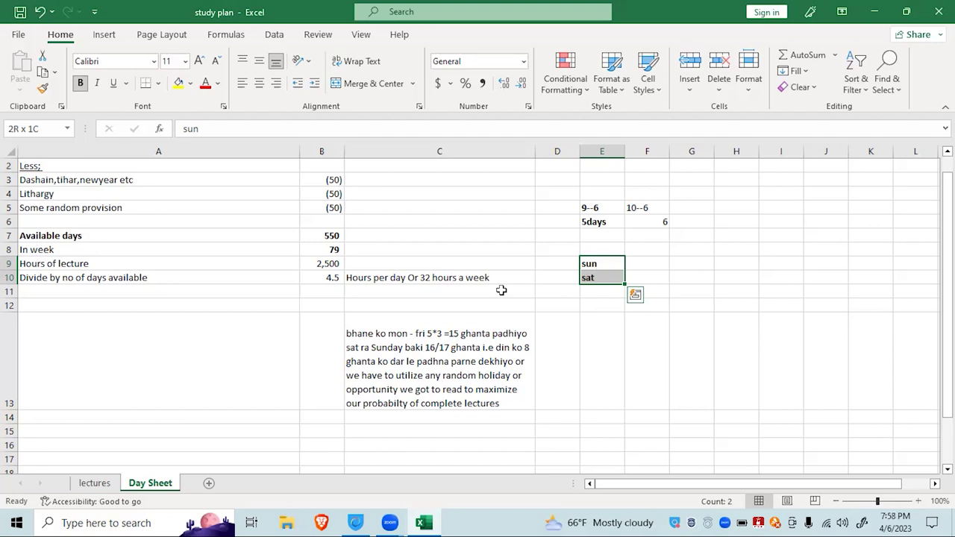
# - Review the sun and sat entries against the 9--6 schedule in E5
pyautogui.click(444, 302)
pyautogui.press('Up')
pyautogui.press('Right')
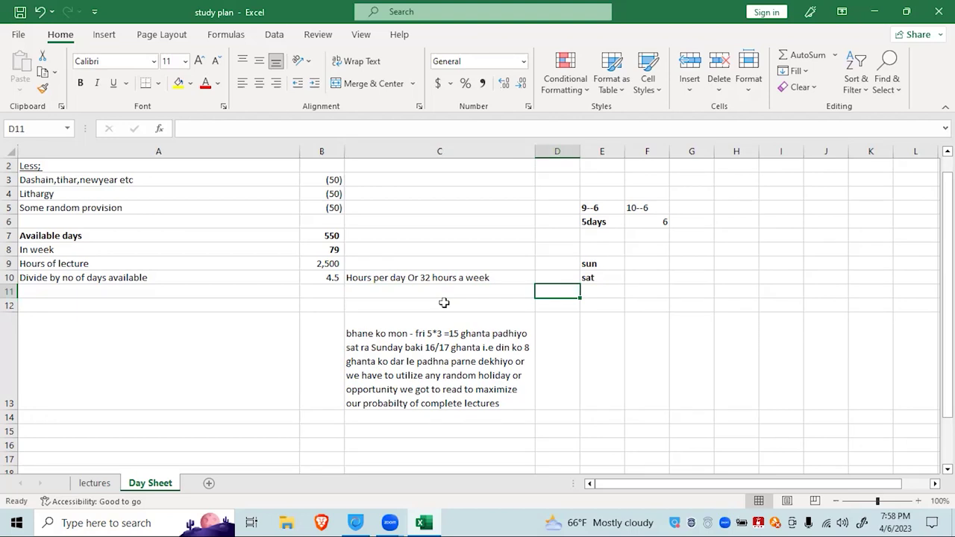
pyautogui.click(594, 266)
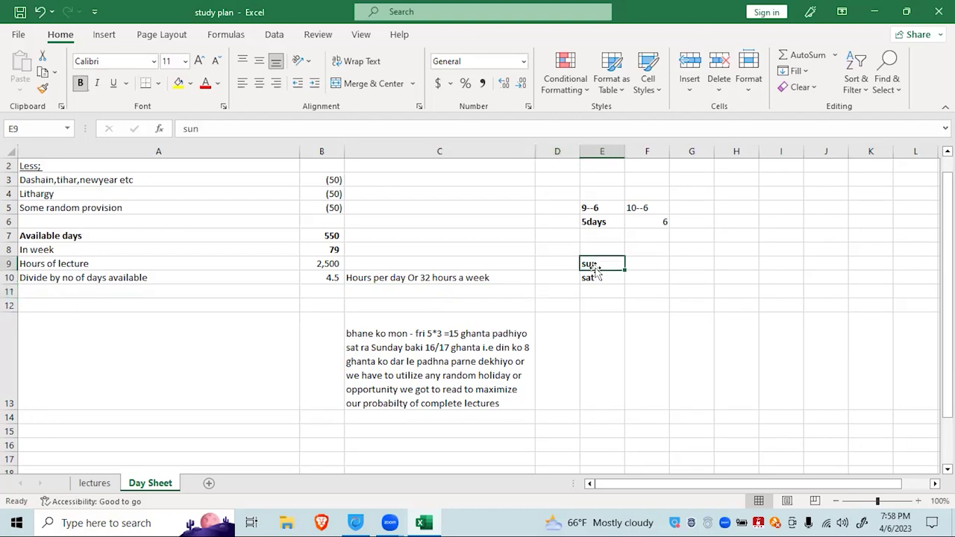
pyautogui.click(600, 277)
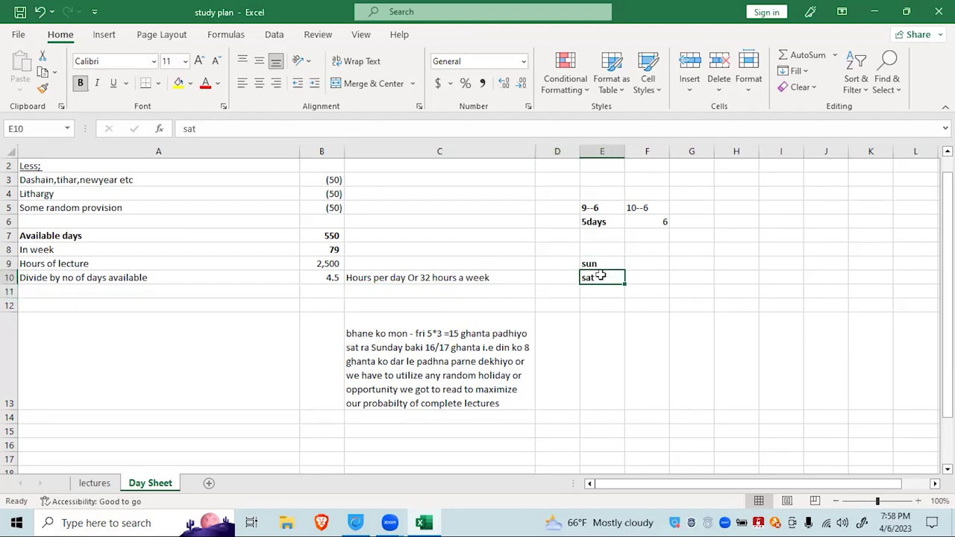
pyautogui.click(591, 209)
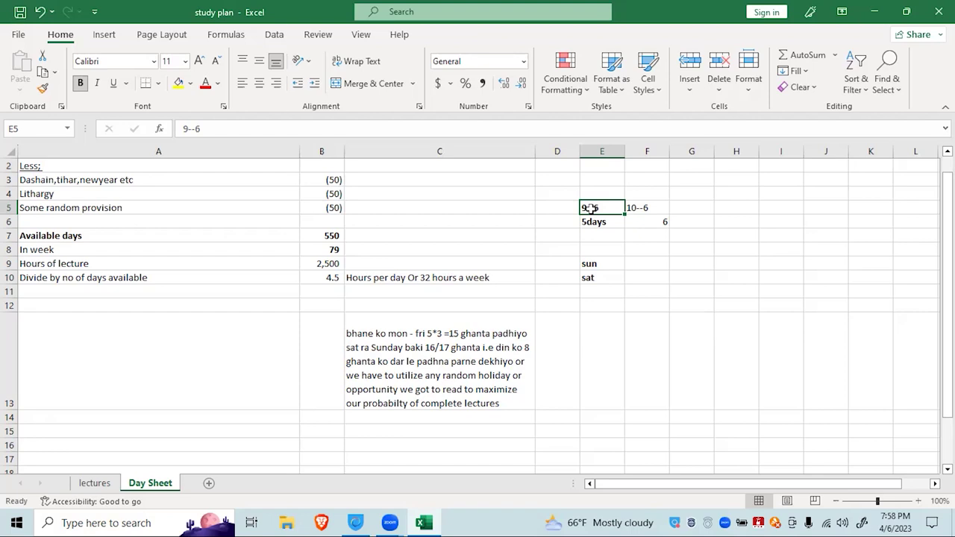
pyautogui.click(615, 262)
pyautogui.click(613, 276)
pyautogui.doubleClick(612, 264)
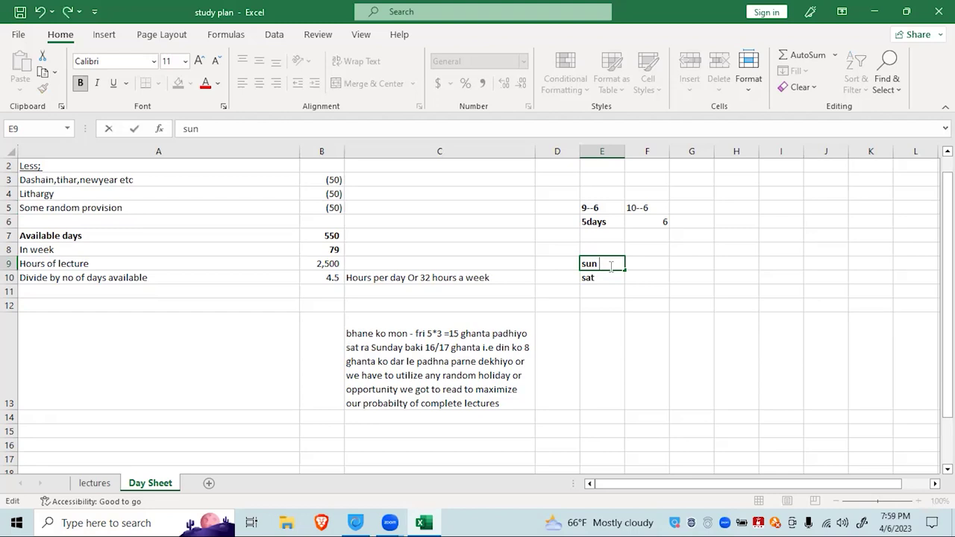
pyautogui.press('Return')
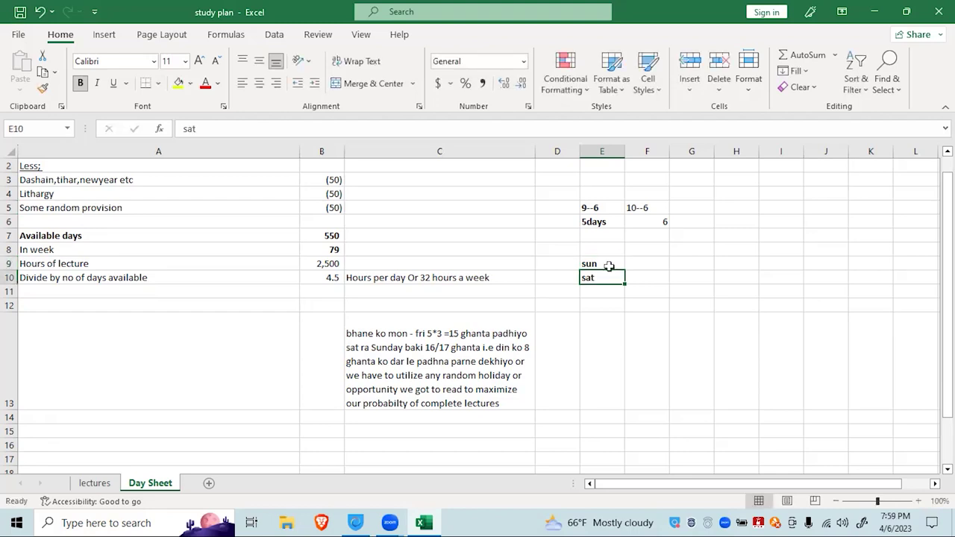
pyautogui.click(609, 266)
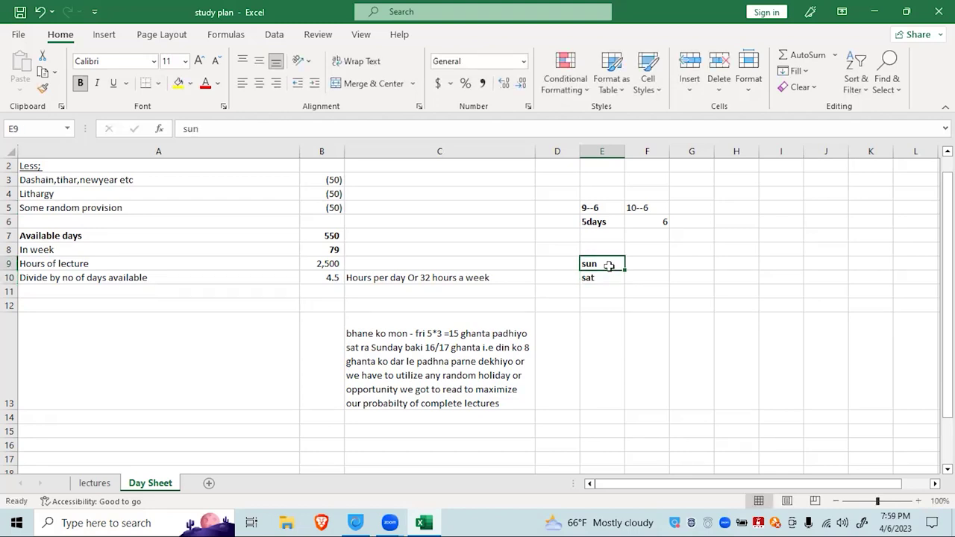
# - Change the alternative office schedule in F5 to 10--5
pyautogui.doubleClick(636, 208)
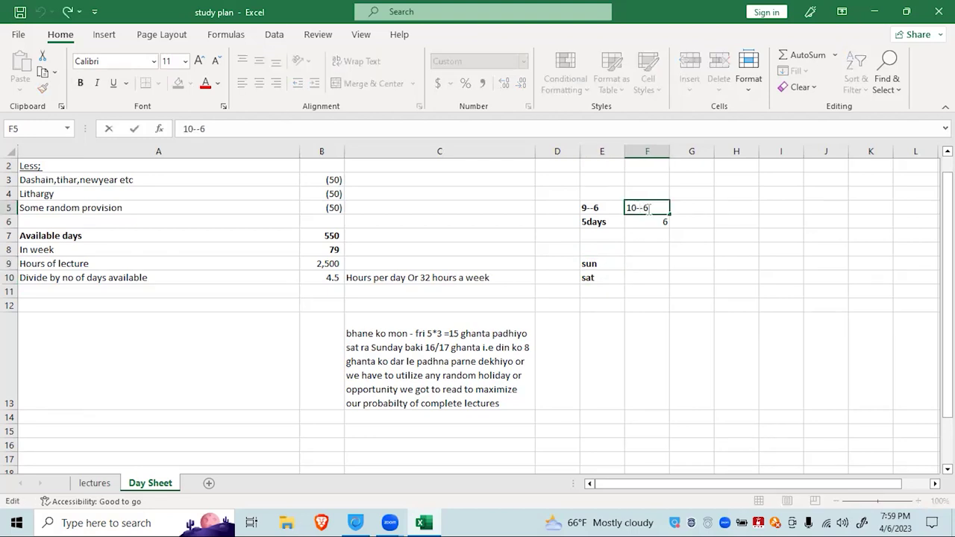
pyautogui.press('BackSpace')
pyautogui.write('5')
pyautogui.press('Return')
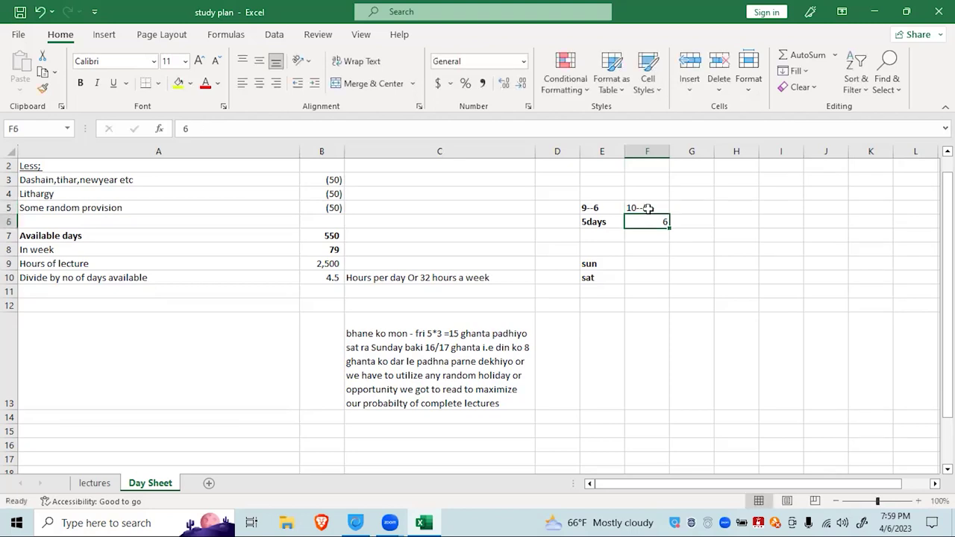
pyautogui.scroll(-1, 603, 215)
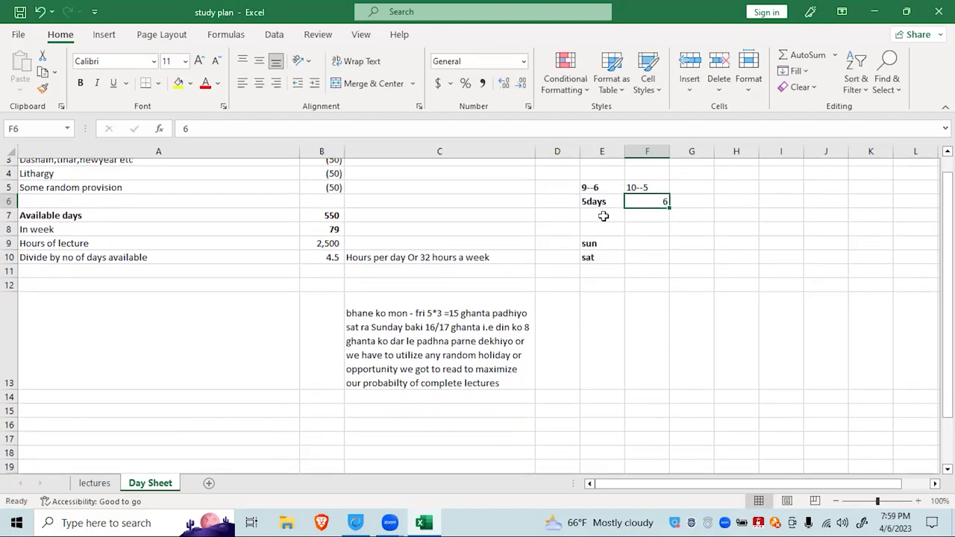
pyautogui.scroll(1, 603, 216)
pyautogui.scroll(-2, 603, 216)
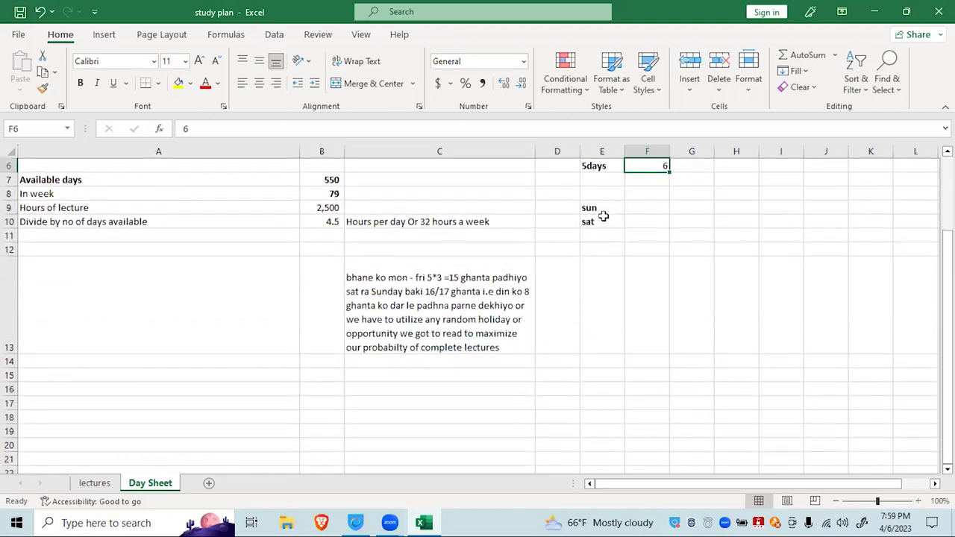
pyautogui.scroll(-2, 544, 316)
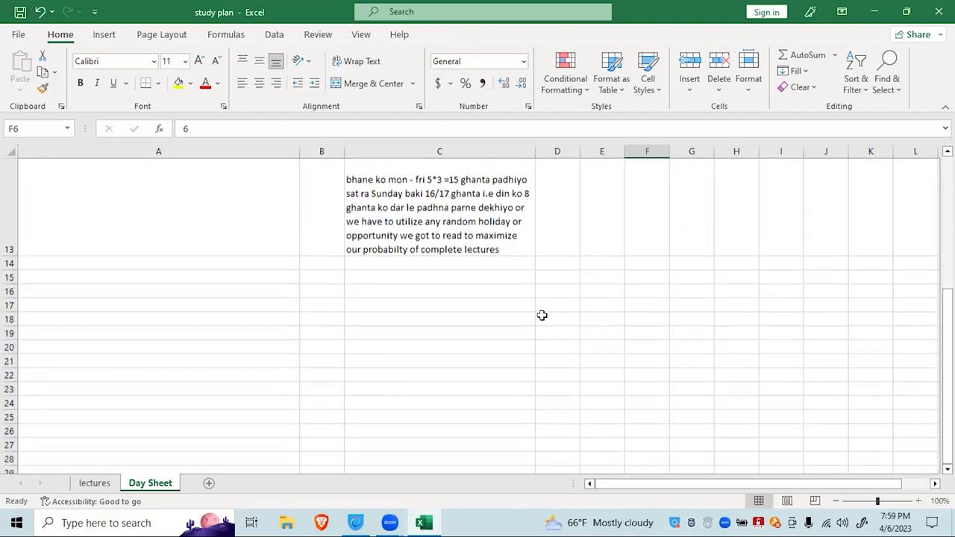
pyautogui.click(444, 286)
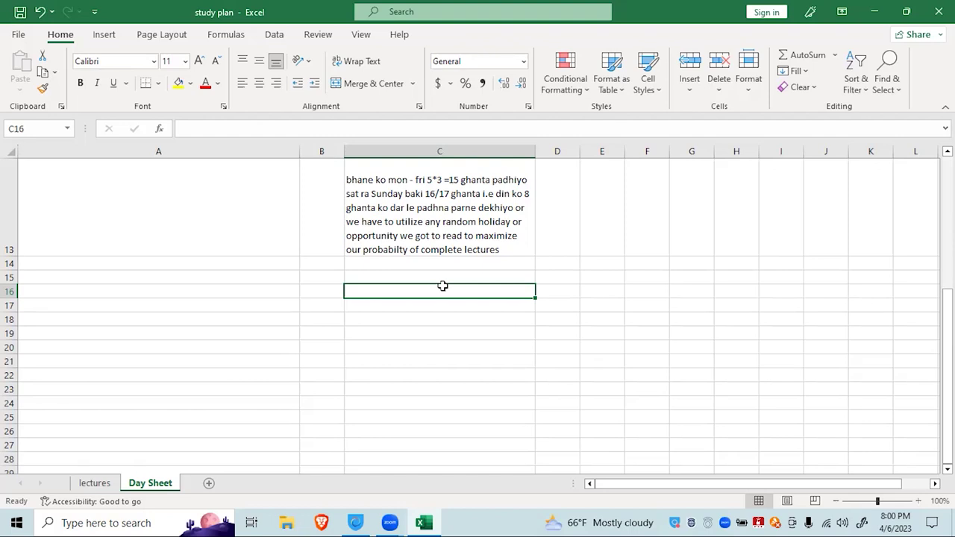
# - Apply all borders to the day-count values in B1:B11
pyautogui.scroll(4, 442, 286)
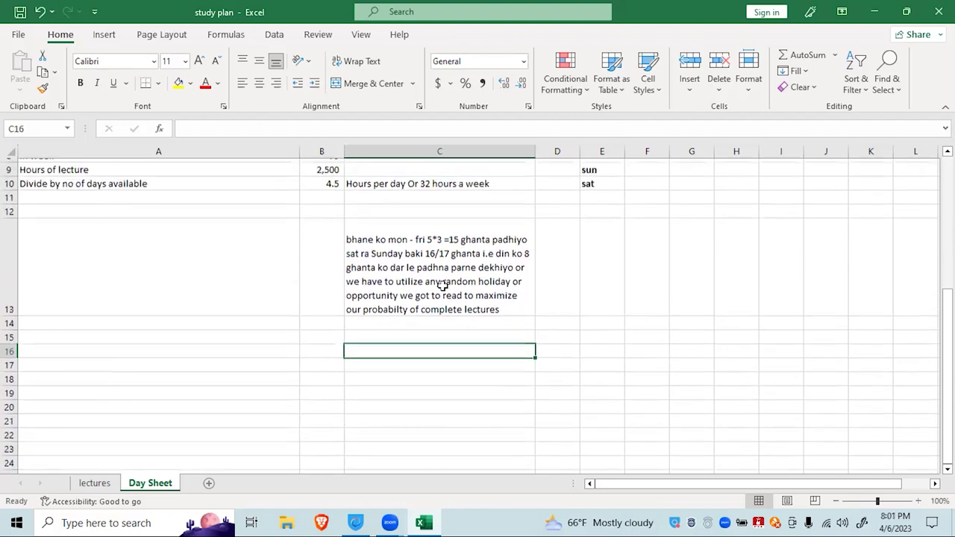
pyautogui.moveTo(330, 164); pyautogui.dragTo(321, 303)
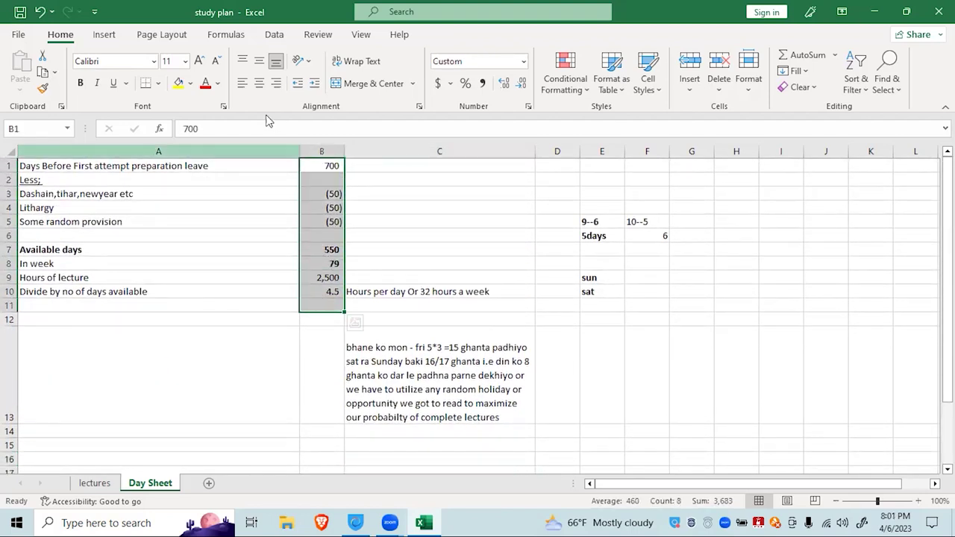
pyautogui.click(159, 87)
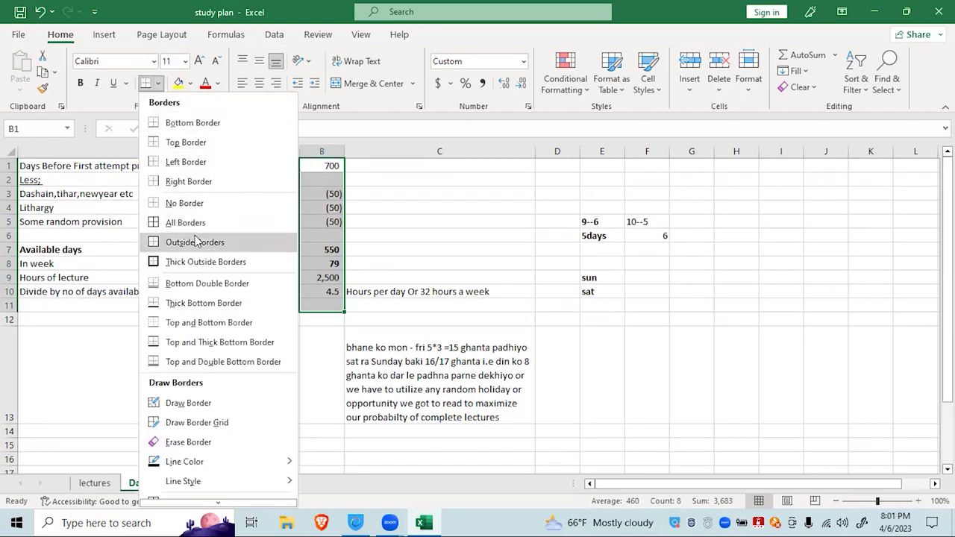
pyautogui.click(170, 221)
pyautogui.click(396, 292)
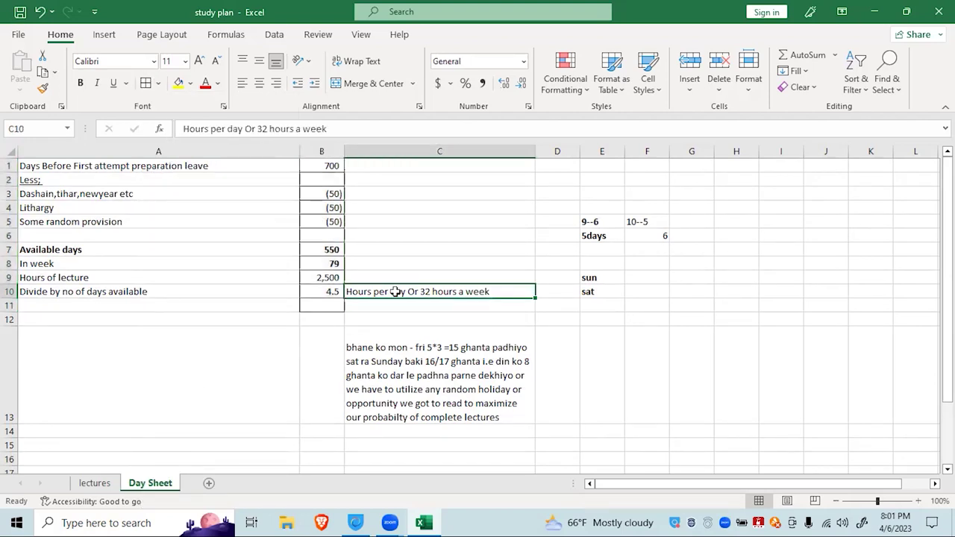
# - Apply all borders to the whole available-days table in A1:B11
pyautogui.moveTo(67, 160); pyautogui.dragTo(326, 303)
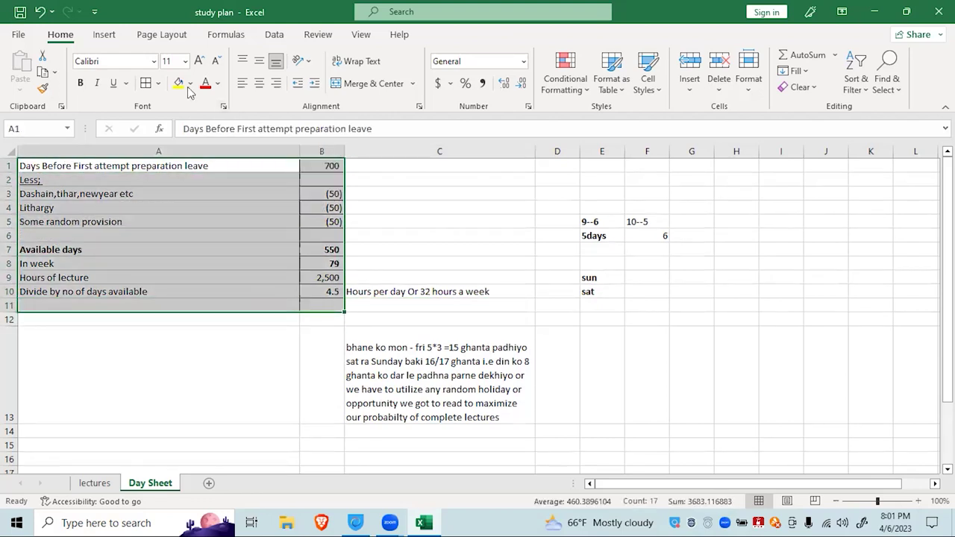
pyautogui.click(158, 83)
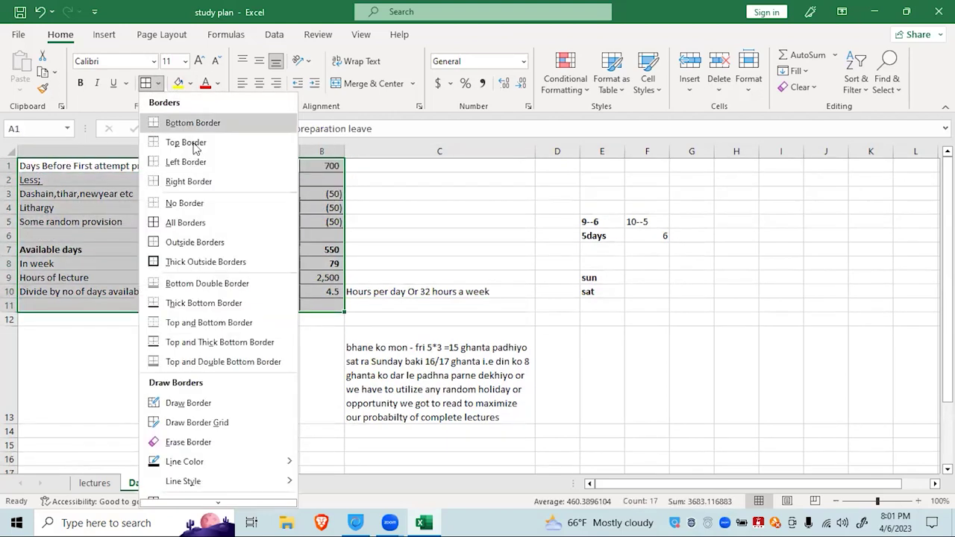
pyautogui.click(205, 224)
pyautogui.click(354, 329)
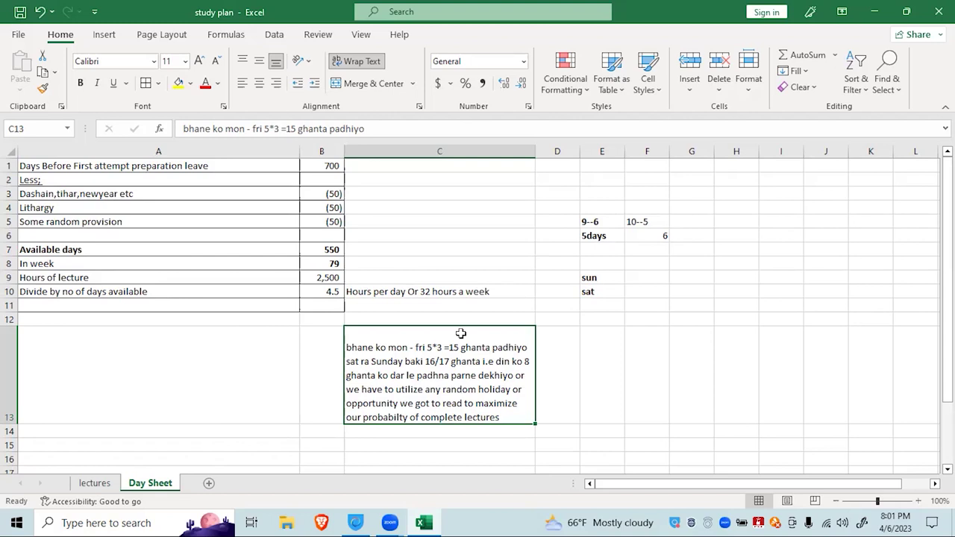
# - Add thick outside borders around the available-days table in A1:B11
pyautogui.moveTo(328, 305); pyautogui.dragTo(28, 160)
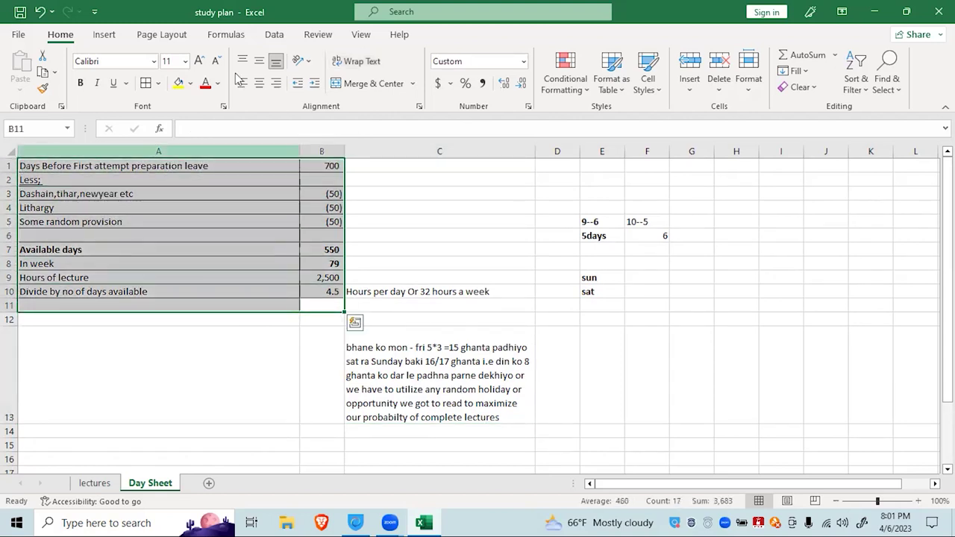
pyautogui.click(158, 83)
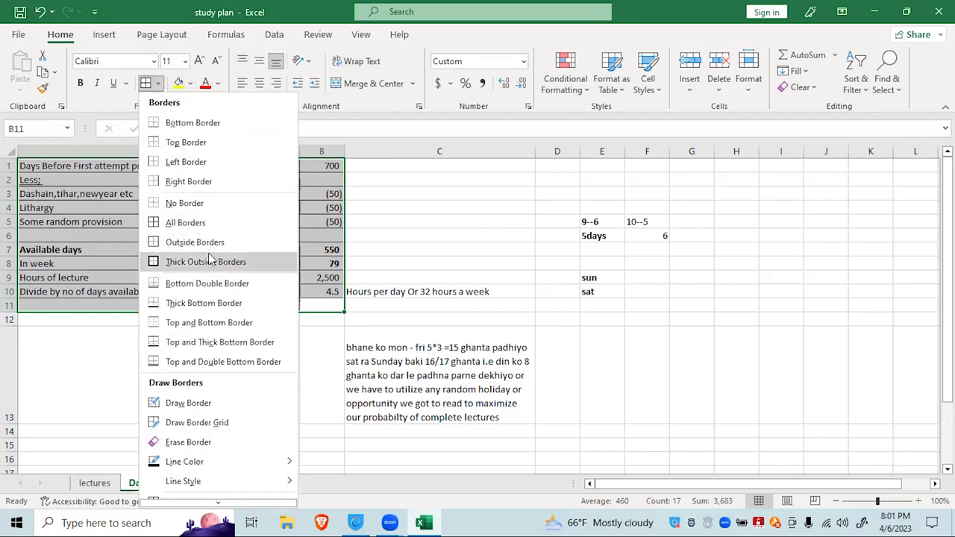
pyautogui.click(210, 261)
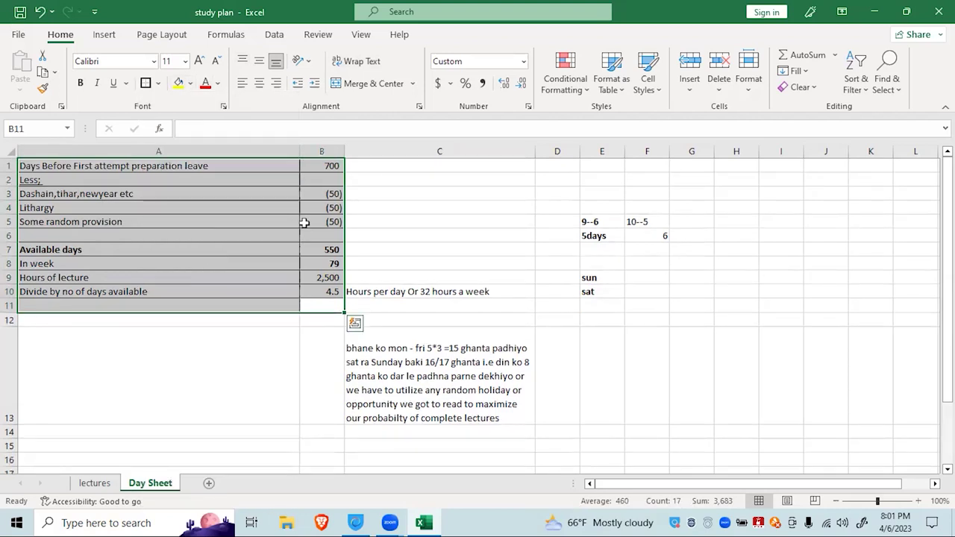
pyautogui.click(448, 292)
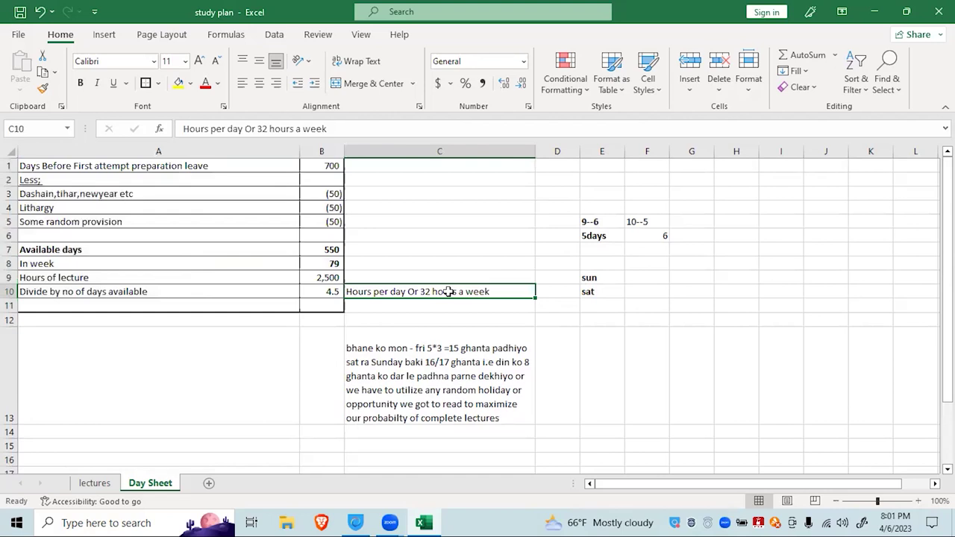
pyautogui.rightClick(458, 222)
pyautogui.click(374, 292)
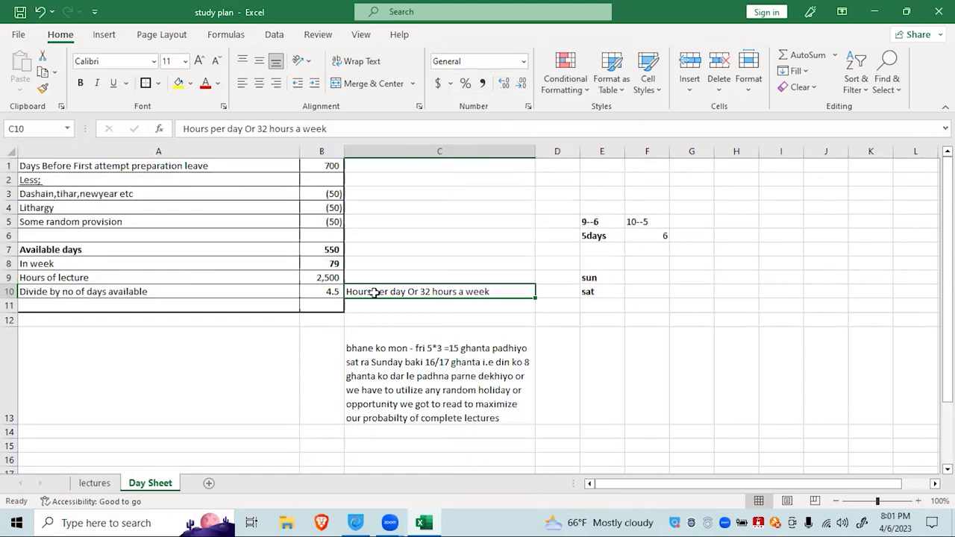
pyautogui.scroll(-2, 375, 292)
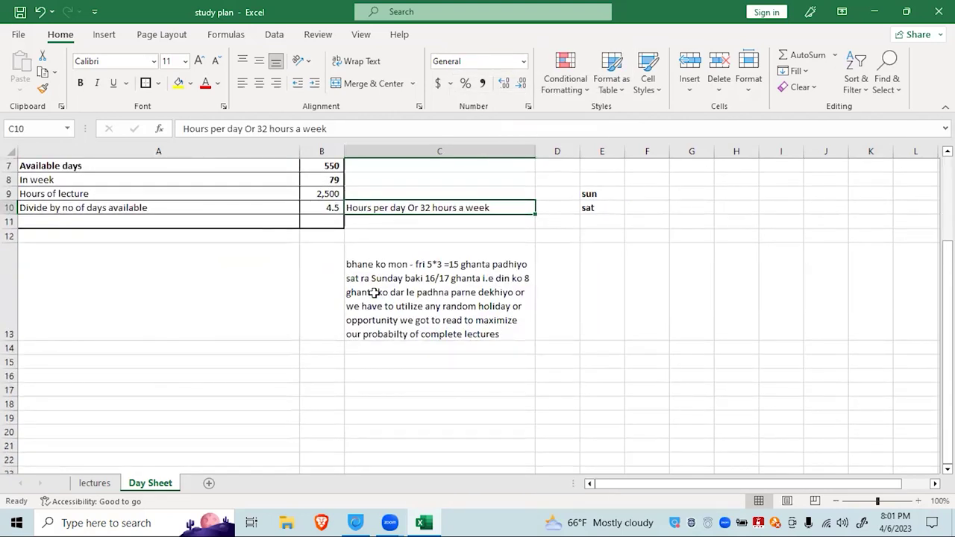
pyautogui.scroll(2, 375, 293)
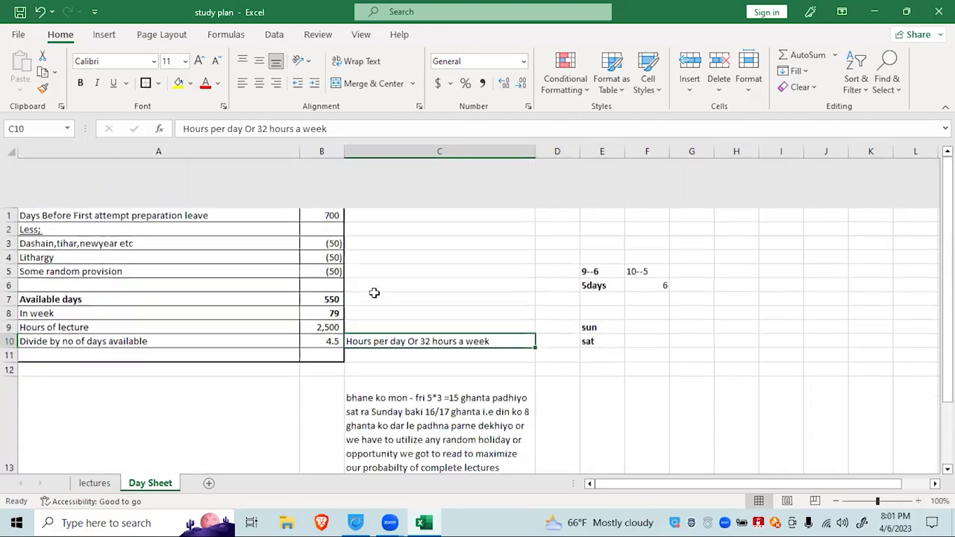
# - On the lectures sheet, apply all borders to the full subjects table in A1:H14
pyautogui.click(95, 483)
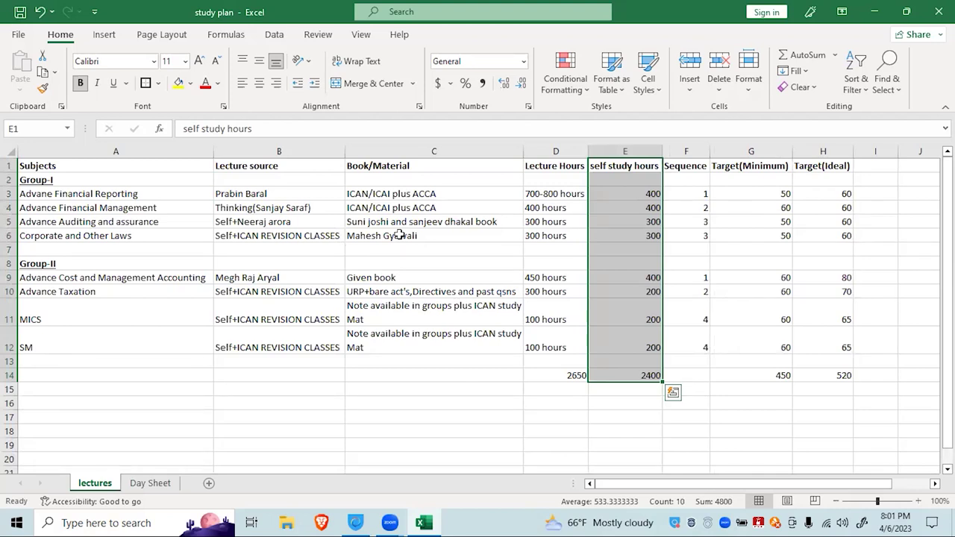
pyautogui.scroll(-4, 663, 294)
pyautogui.scroll(4, 608, 200)
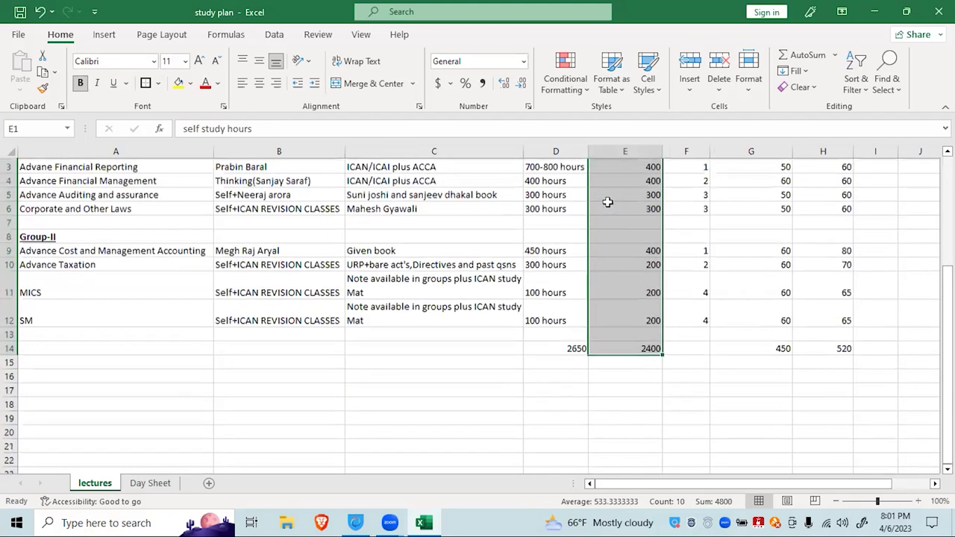
pyautogui.scroll(1, 608, 201)
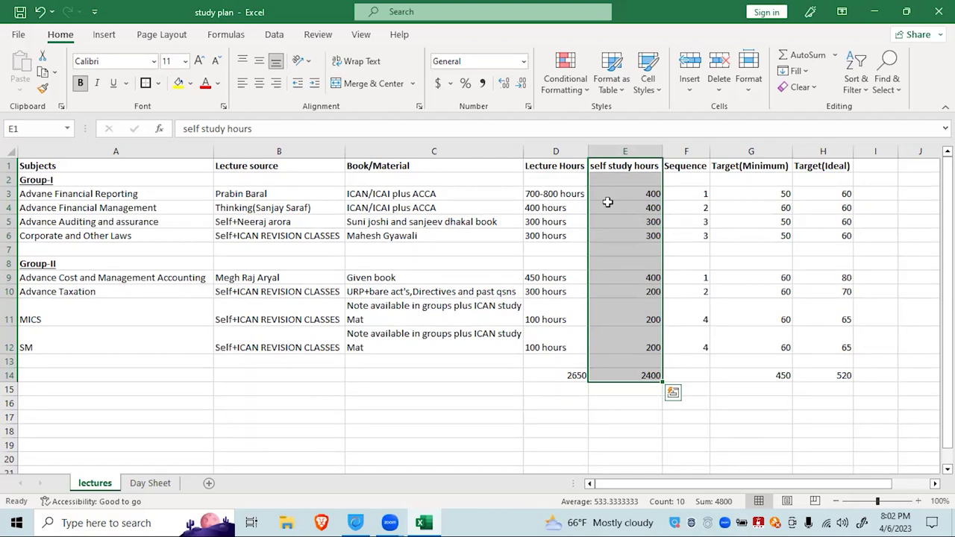
pyautogui.moveTo(85, 164); pyautogui.dragTo(832, 375)
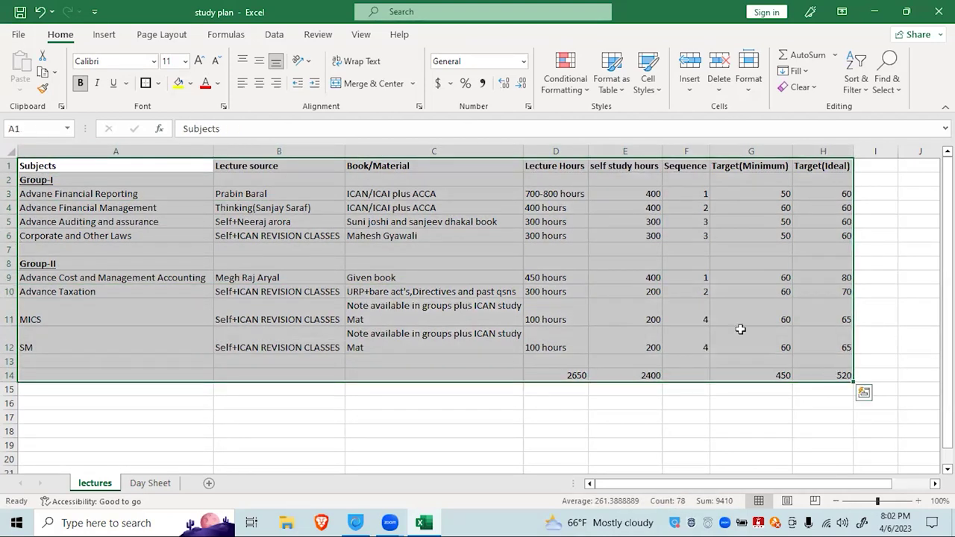
pyautogui.click(159, 83)
pyautogui.click(186, 223)
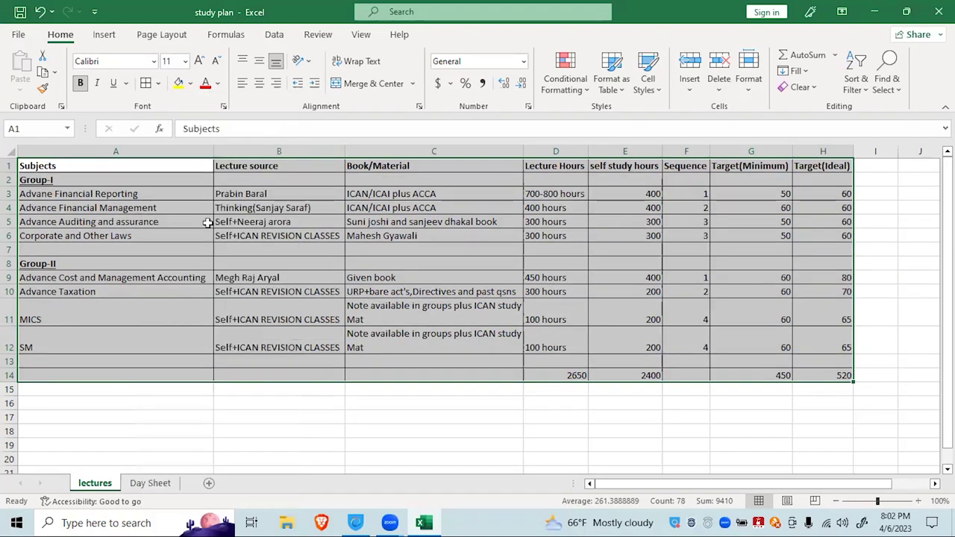
pyautogui.click(283, 313)
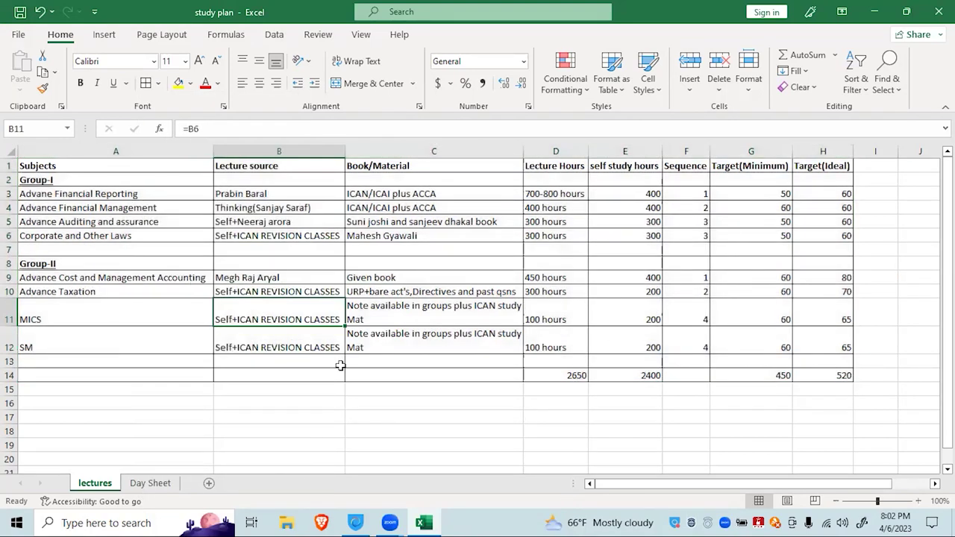
# - Add thick outside borders around the totals row in C14:H14
pyautogui.click(348, 371)
pyautogui.moveTo(348, 372); pyautogui.dragTo(843, 374)
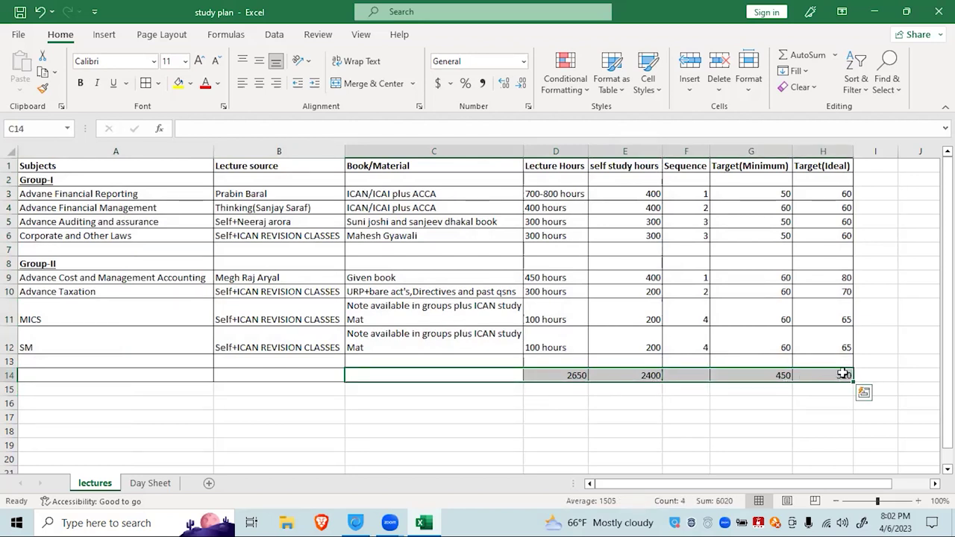
pyautogui.click(158, 82)
pyautogui.click(179, 263)
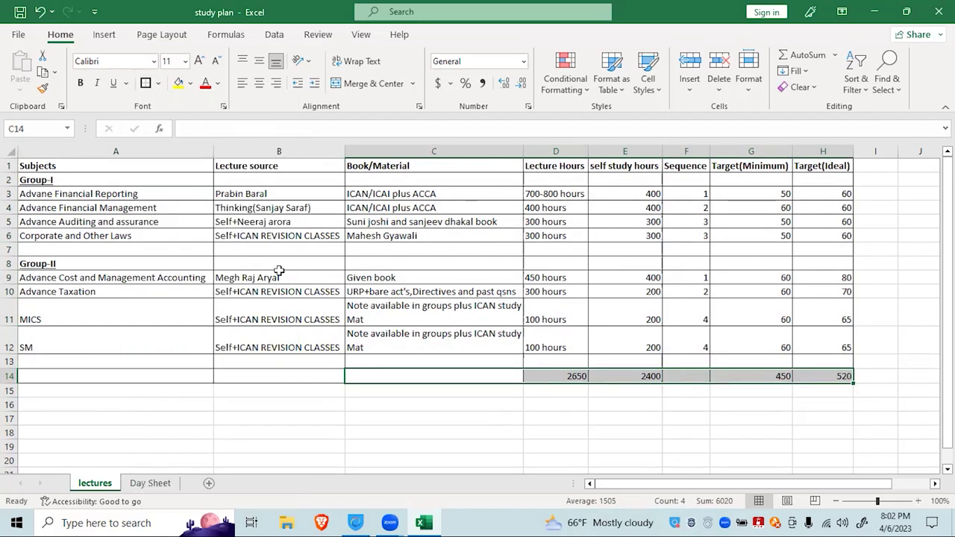
pyautogui.click(463, 401)
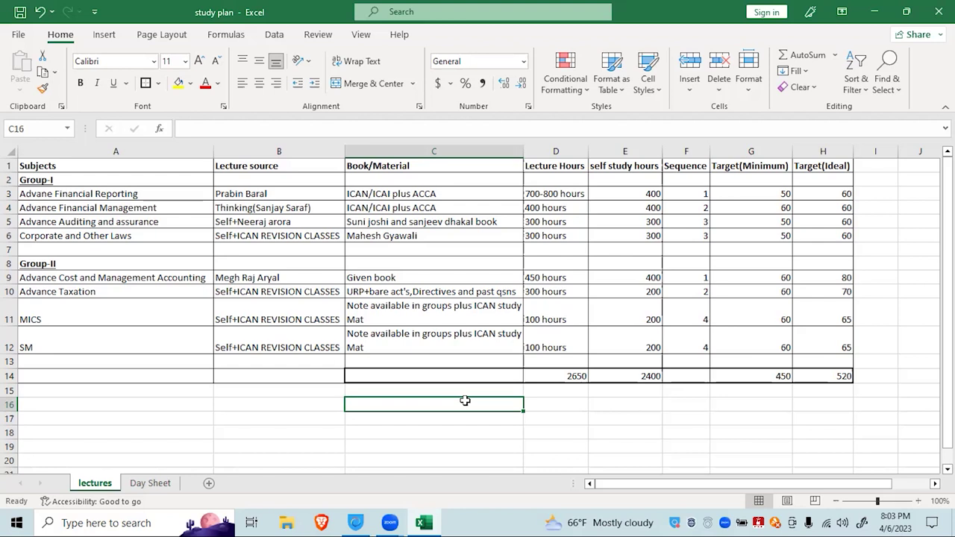
# - Widen the Book/Material column to fit its notes on one line and middle-align the MICS and SM rows vertically
pyautogui.moveTo(524, 152); pyautogui.dragTo(554, 153)
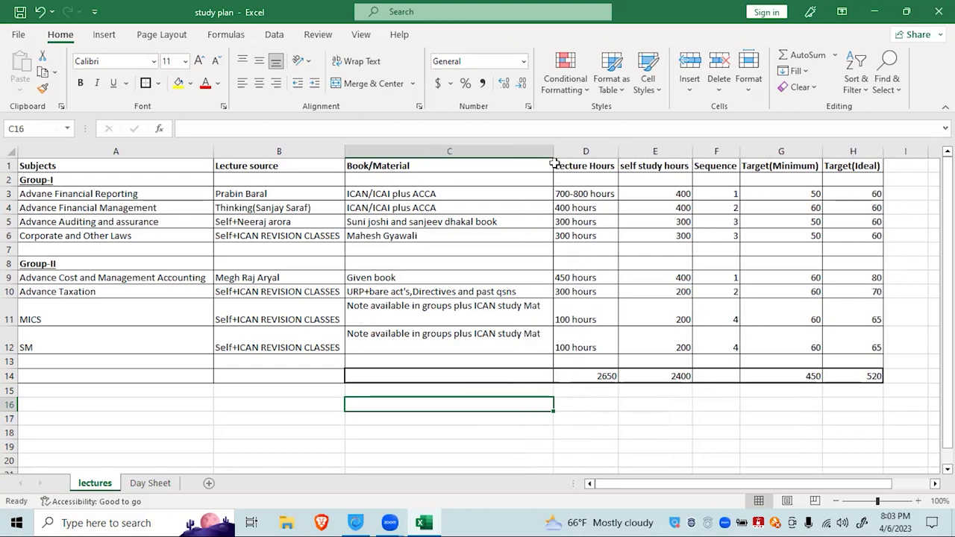
pyautogui.click(11, 314)
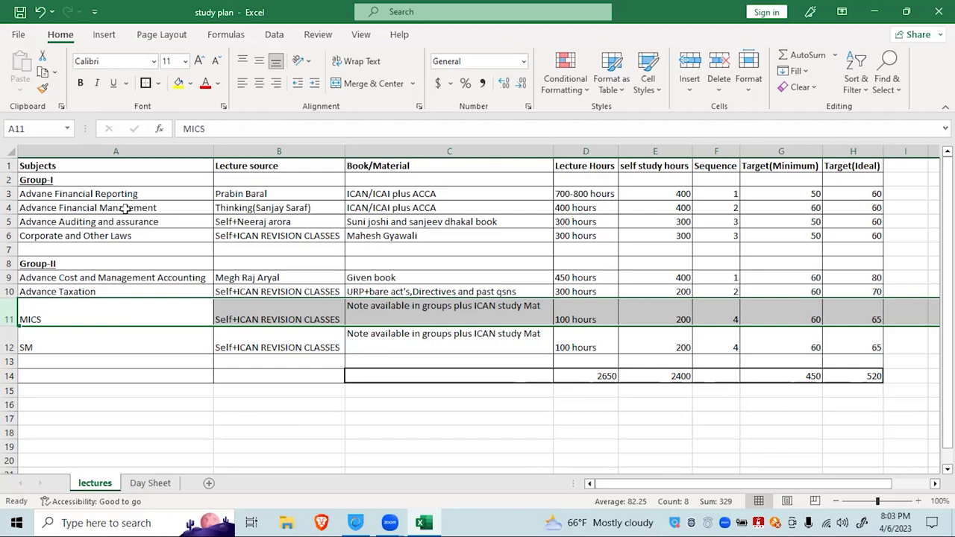
pyautogui.click(259, 63)
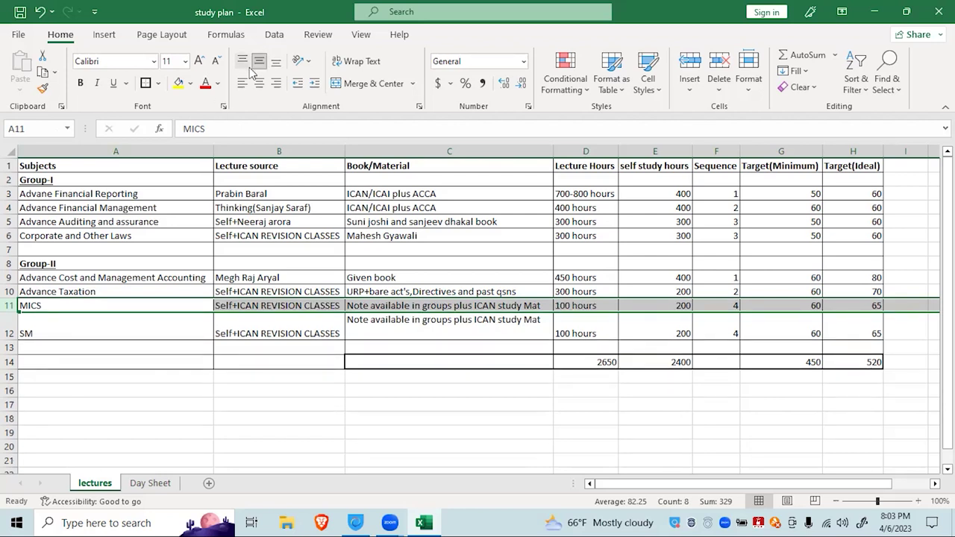
pyautogui.click(9, 326)
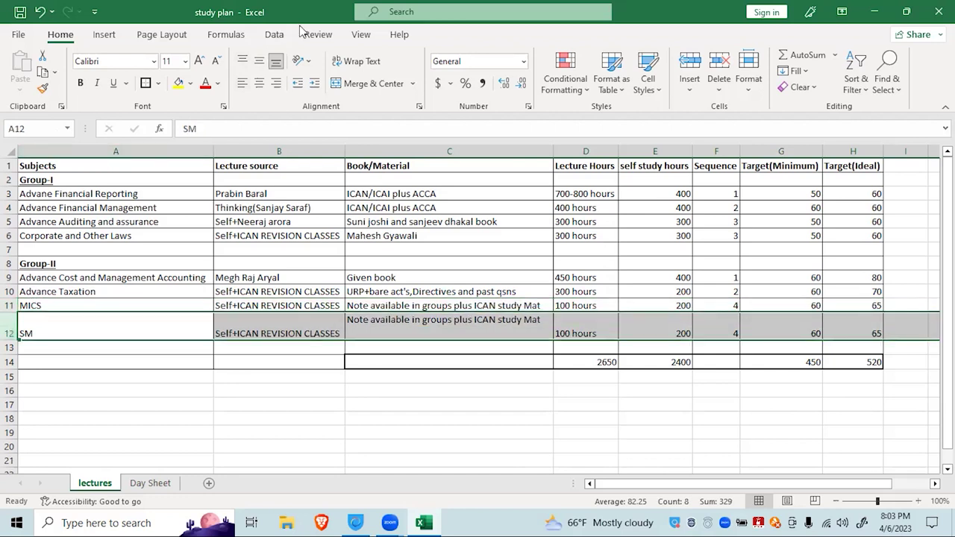
pyautogui.click(259, 63)
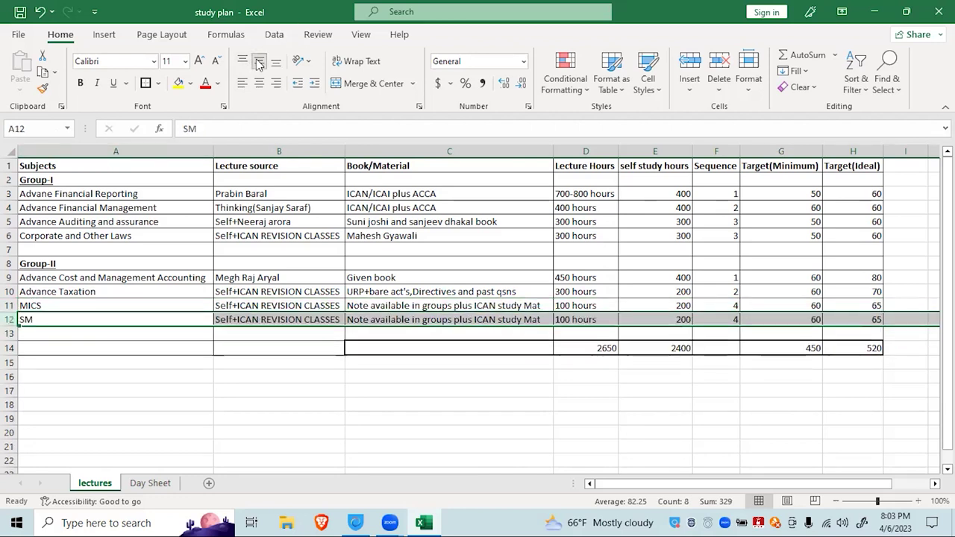
# - Left-align the SM row, trying centre alignment in between
pyautogui.click(243, 85)
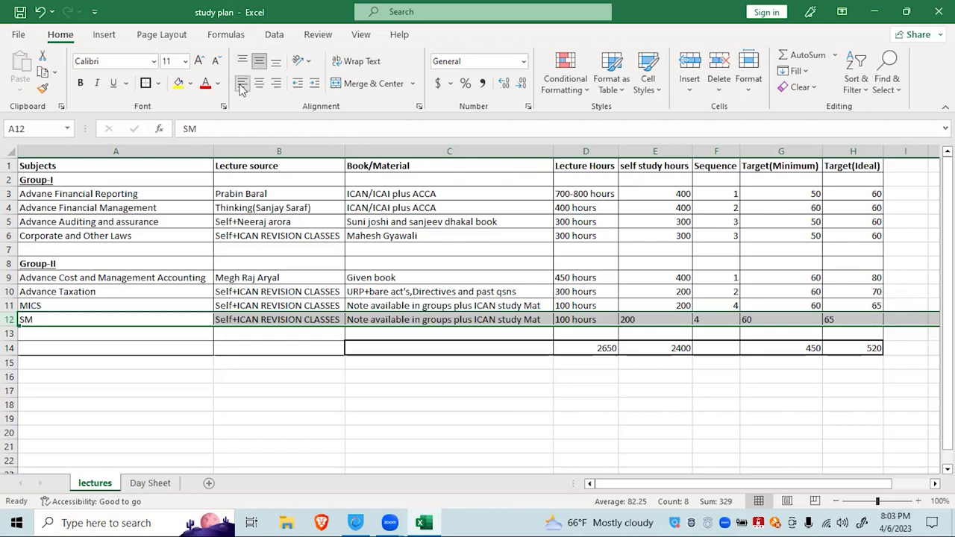
pyautogui.click(259, 83)
pyautogui.click(243, 84)
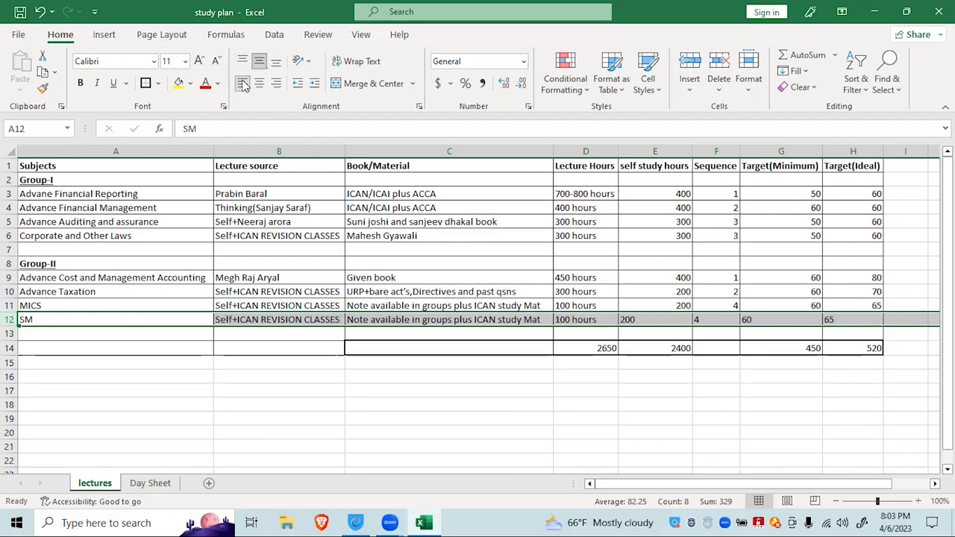